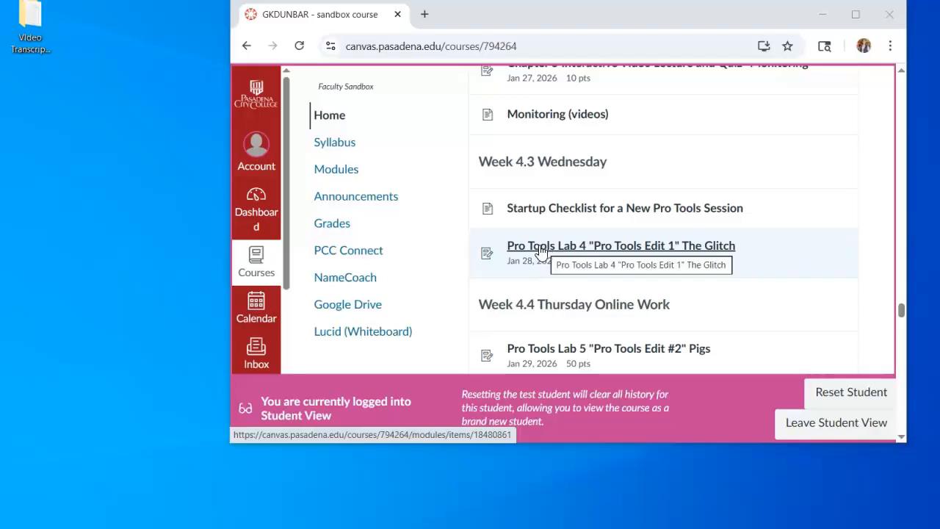
# Step: Open the Pro Tools Lab 4 "Pro Tools Edit 1" The Glitch assignment and go through its instructions to the audio file downloads
pyautogui.click(532, 251)
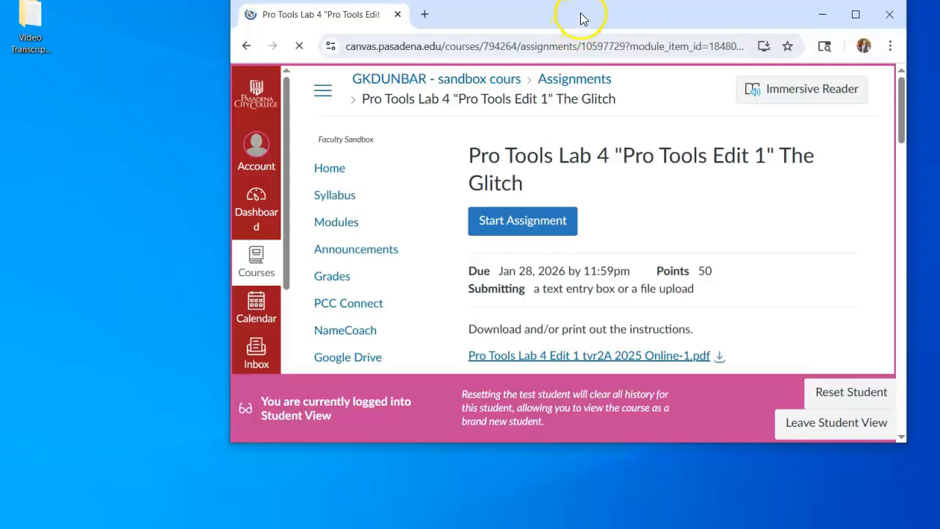
pyautogui.moveTo(900, 105); pyautogui.dragTo(901, 147)
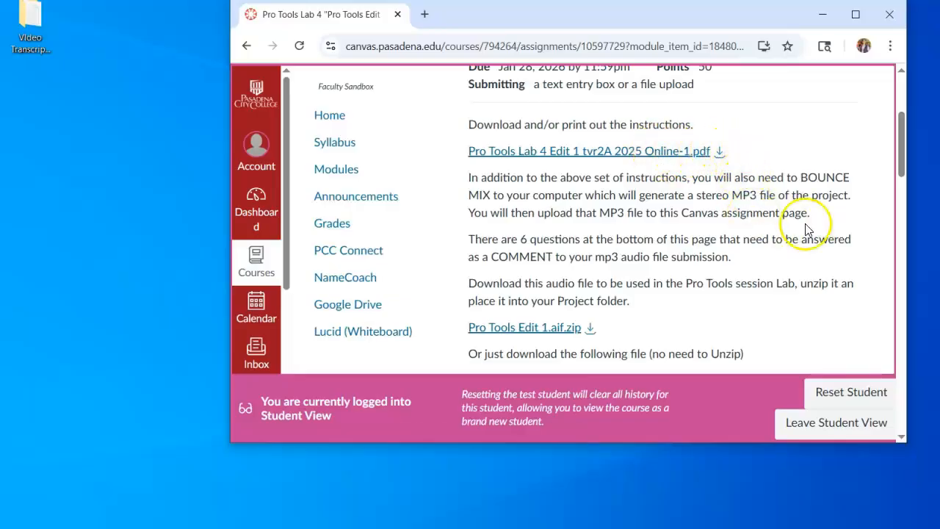
pyautogui.scroll(-1, 902, 163)
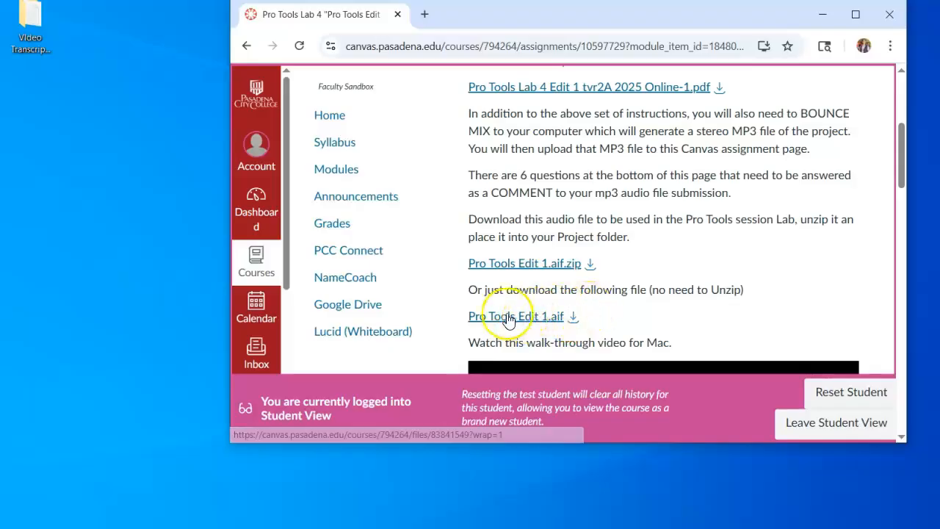
# Step: Download the unzipped Pro Tools Edit 1.aif file from the assignment page and show it in the Downloads folder
pyautogui.click(570, 309)
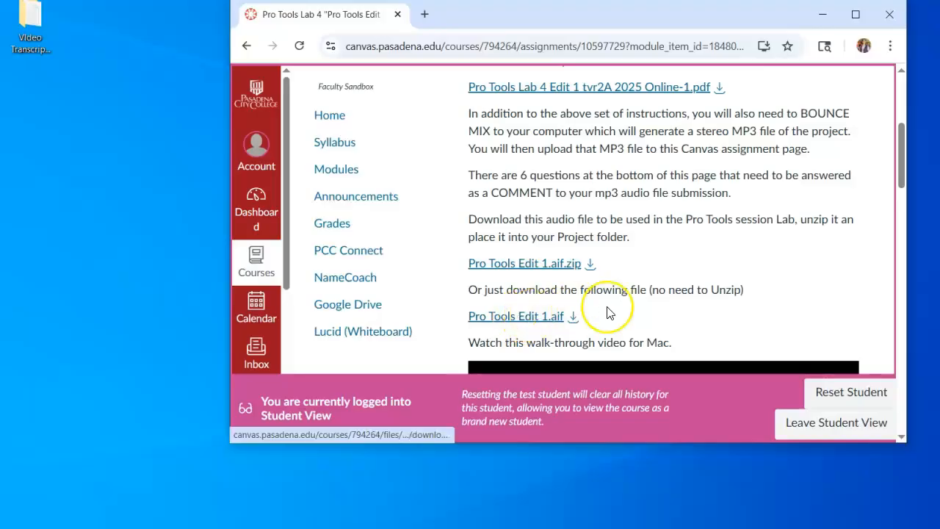
pyautogui.moveTo(903, 177); pyautogui.dragTo(899, 174)
pyautogui.click(572, 321)
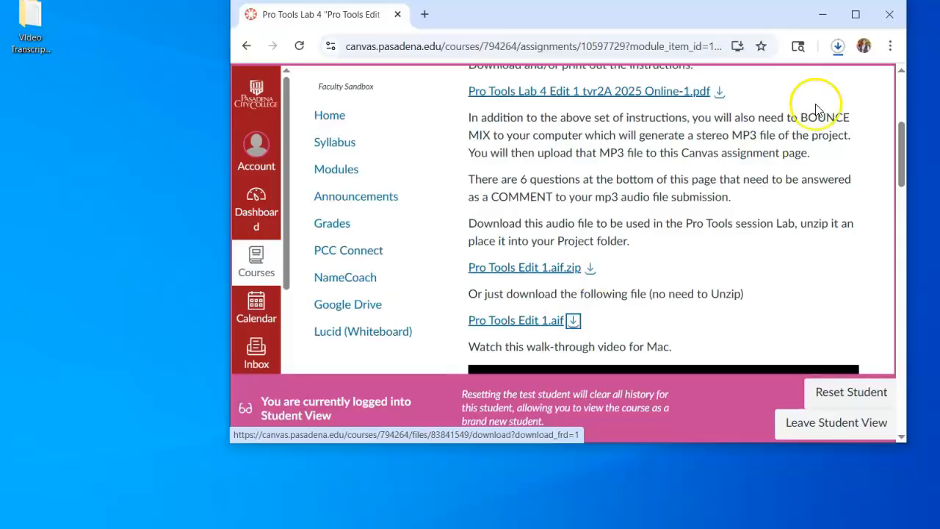
pyautogui.click(837, 50)
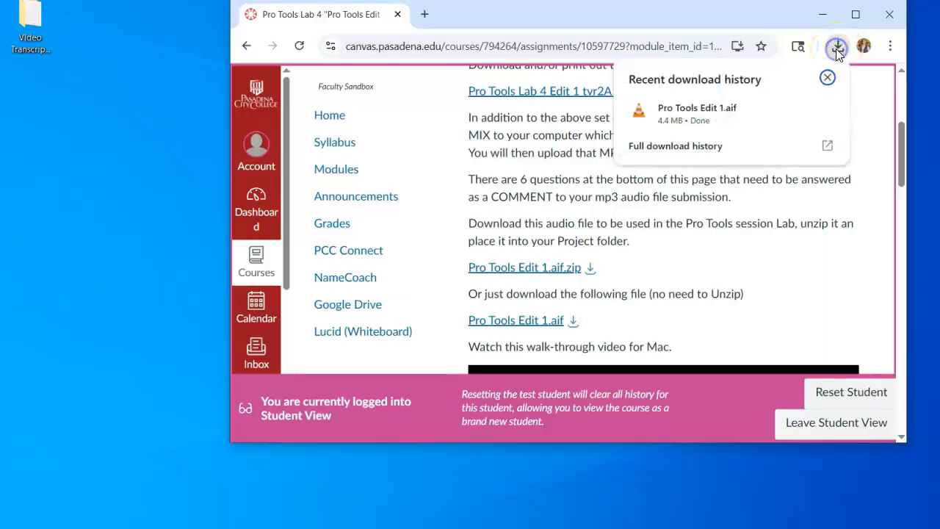
pyautogui.click(796, 112)
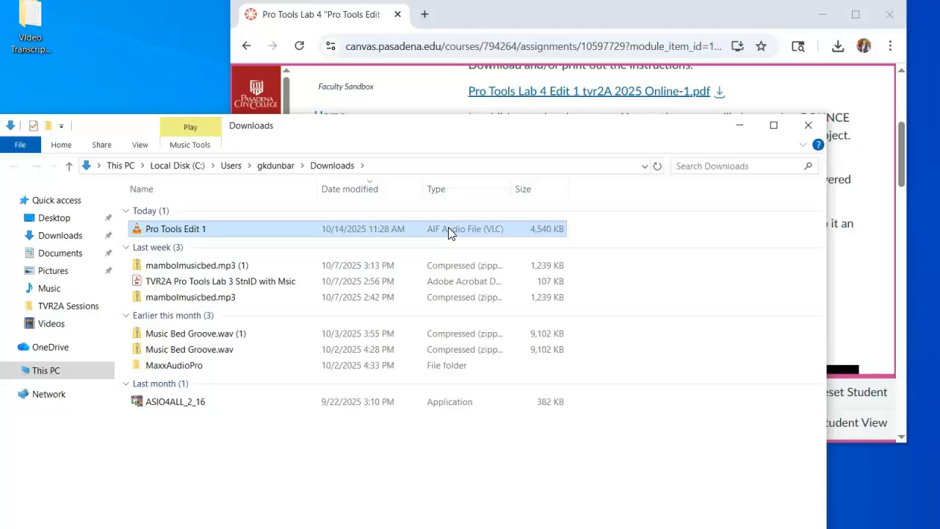
# Step: Move the Pro Tools Edit 1 audio file from Downloads into the TVR2A Sessions folder in Documents, and close the file window
pyautogui.click(431, 228)
pyautogui.click(191, 230)
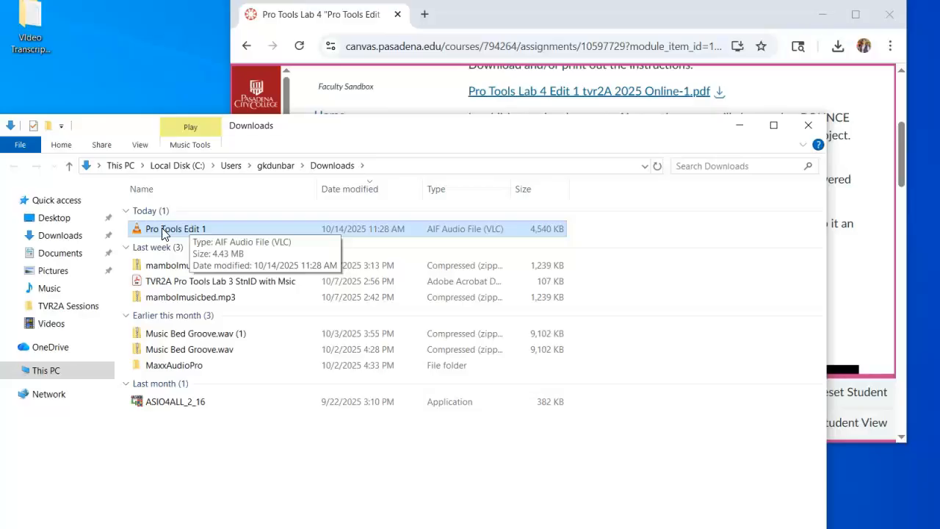
pyautogui.moveTo(163, 234); pyautogui.dragTo(56, 255)
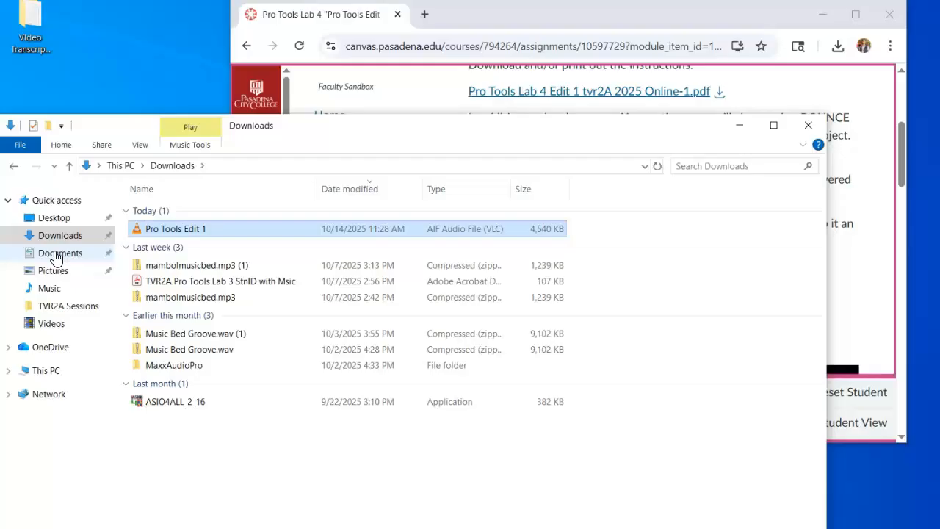
pyautogui.click(56, 256)
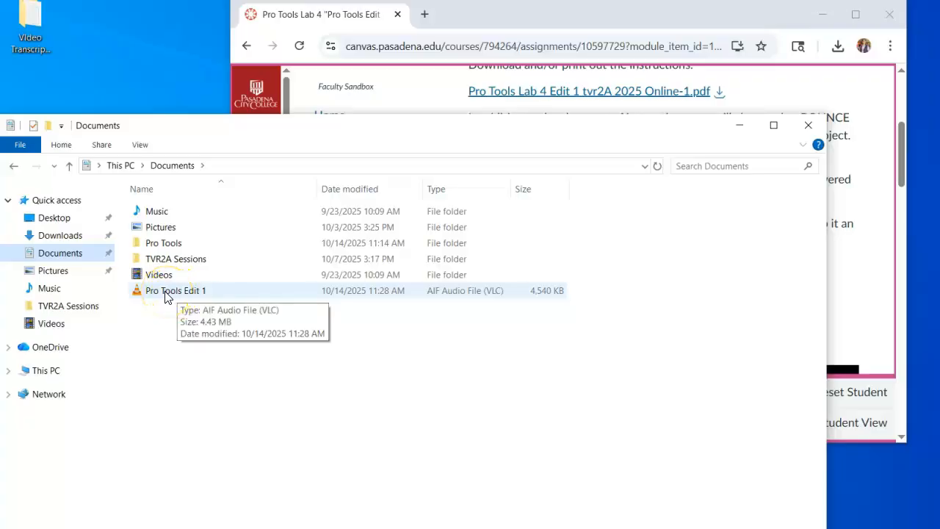
pyautogui.moveTo(165, 294); pyautogui.dragTo(171, 266)
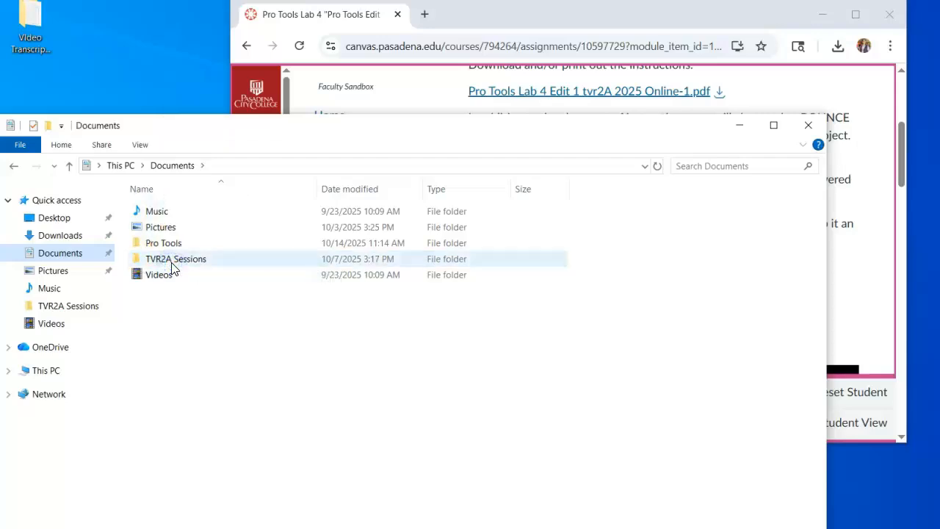
pyautogui.doubleClick(173, 264)
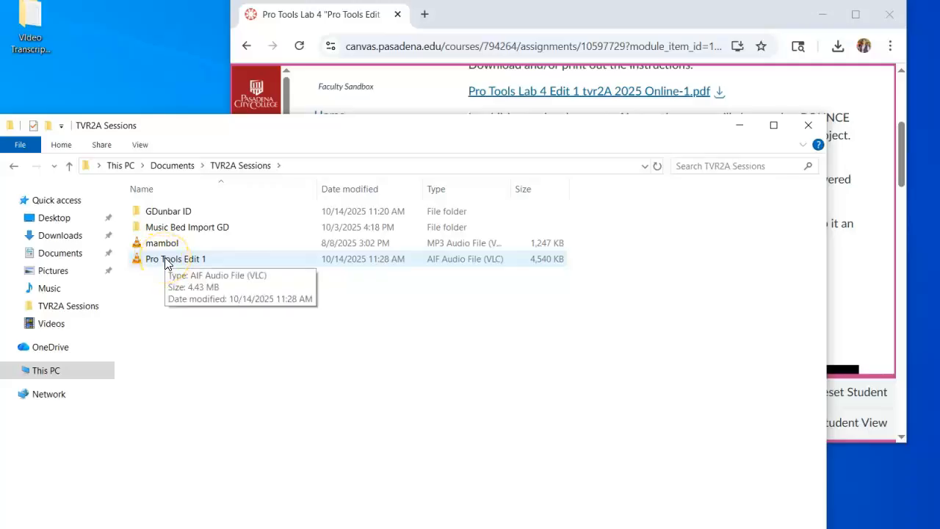
pyautogui.click(164, 264)
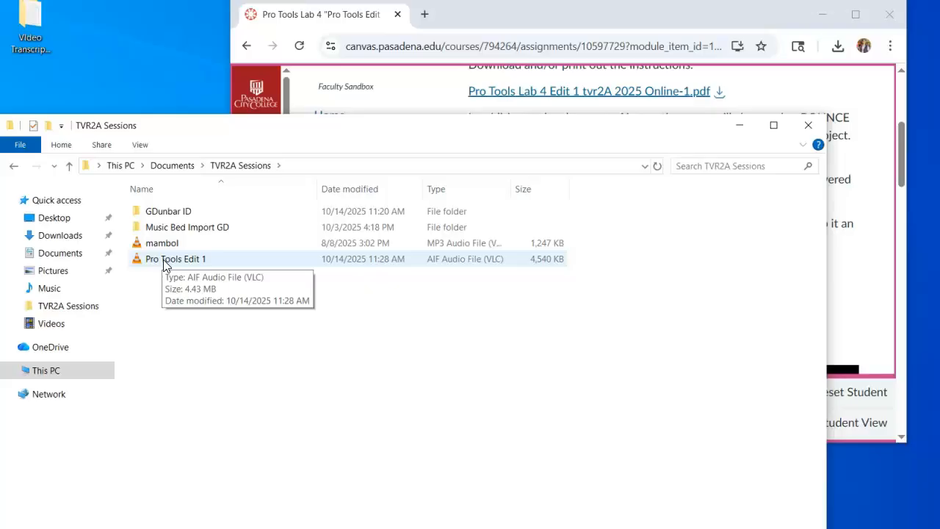
pyautogui.click(809, 124)
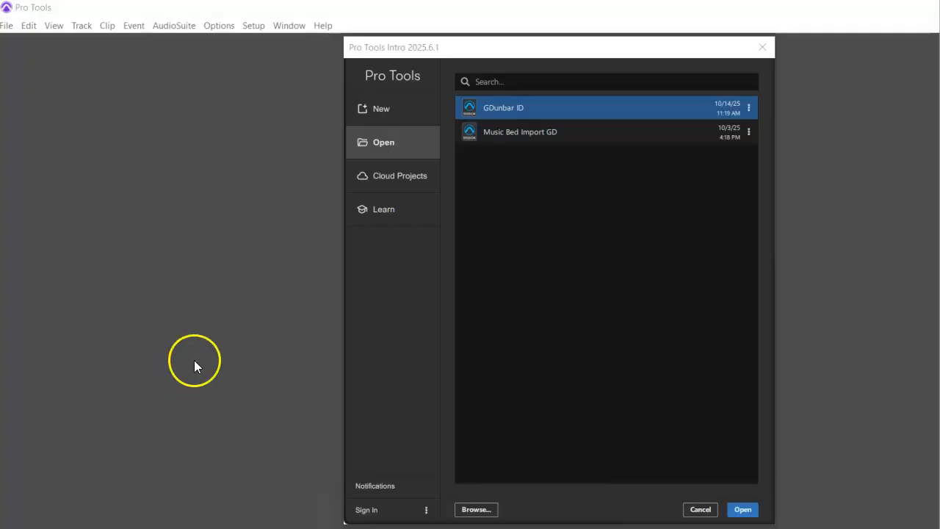
# Step: Start a new Pro Tools session named "Pro Tools Edit 1 GD"
pyautogui.click(383, 107)
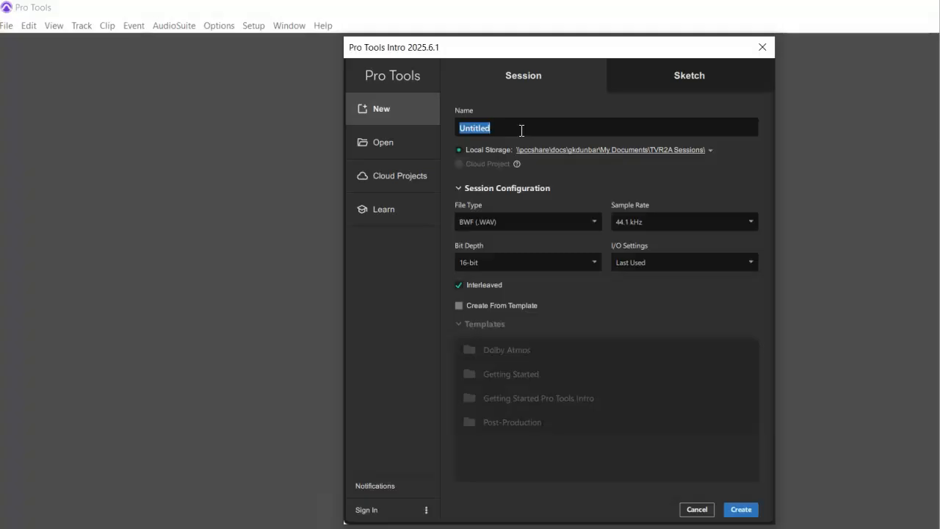
pyautogui.write('Pro')
pyautogui.write(' Tools Ed')
pyautogui.write('it 1')
pyautogui.write(' CD')
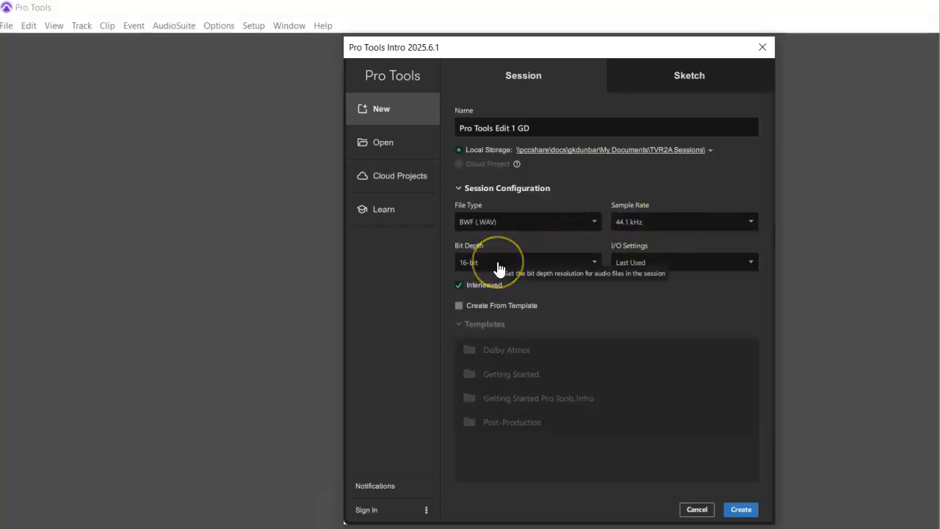
# Step: Set the session's I/O settings to Stereo Mix and create the session
pyautogui.click(643, 264)
pyautogui.click(642, 296)
pyautogui.click(637, 265)
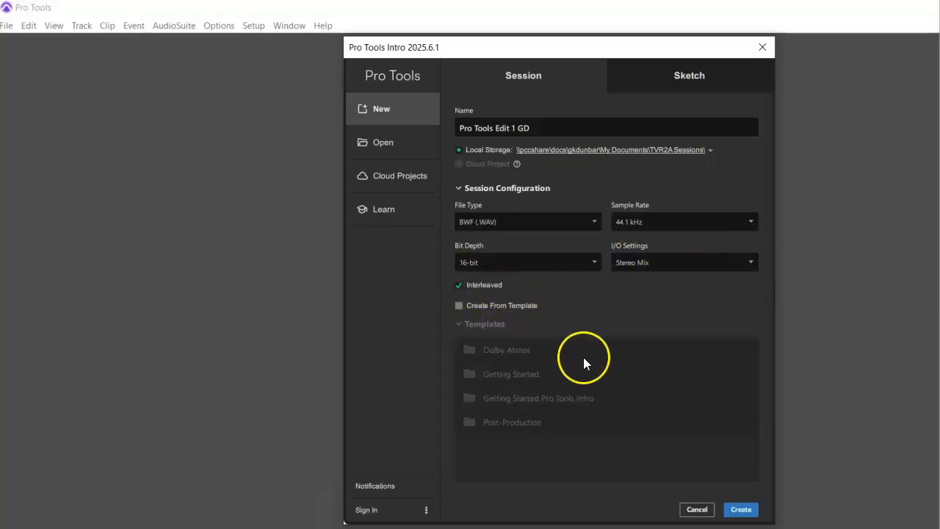
pyautogui.click(748, 509)
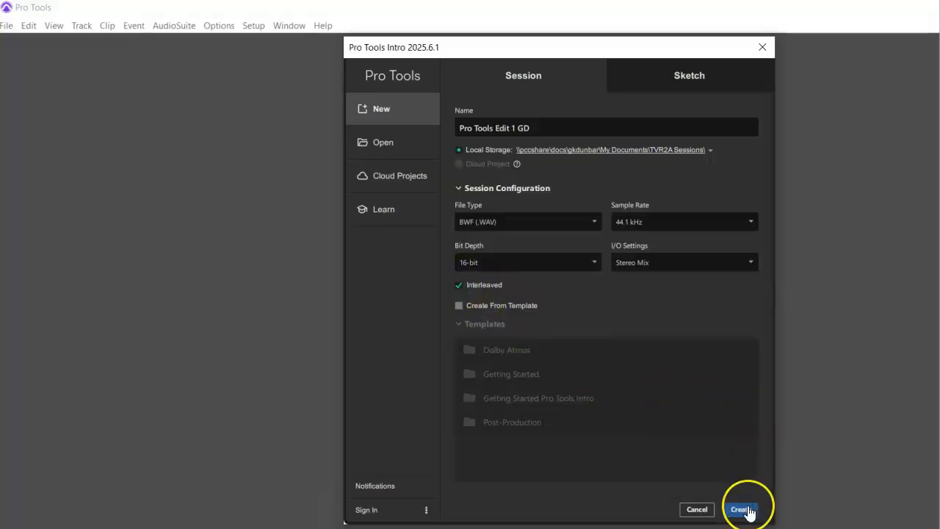
pyautogui.click(739, 510)
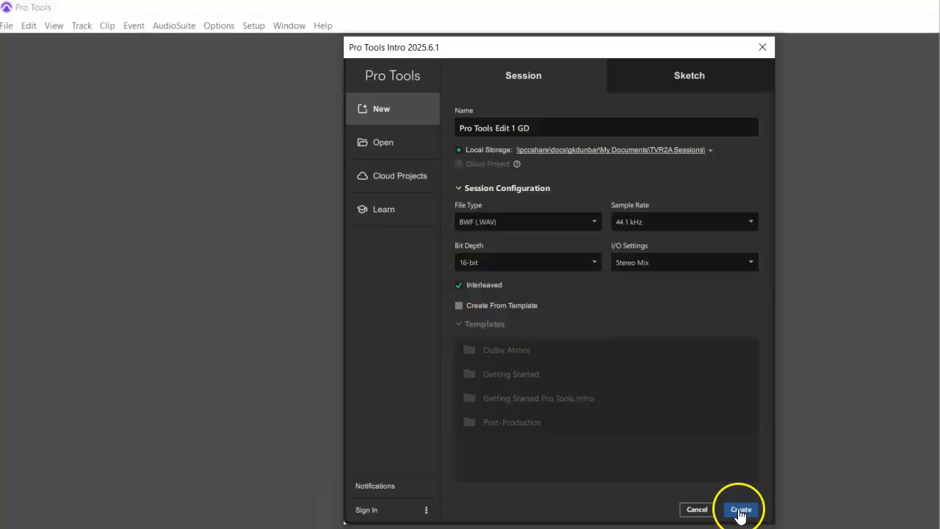
pyautogui.click(742, 512)
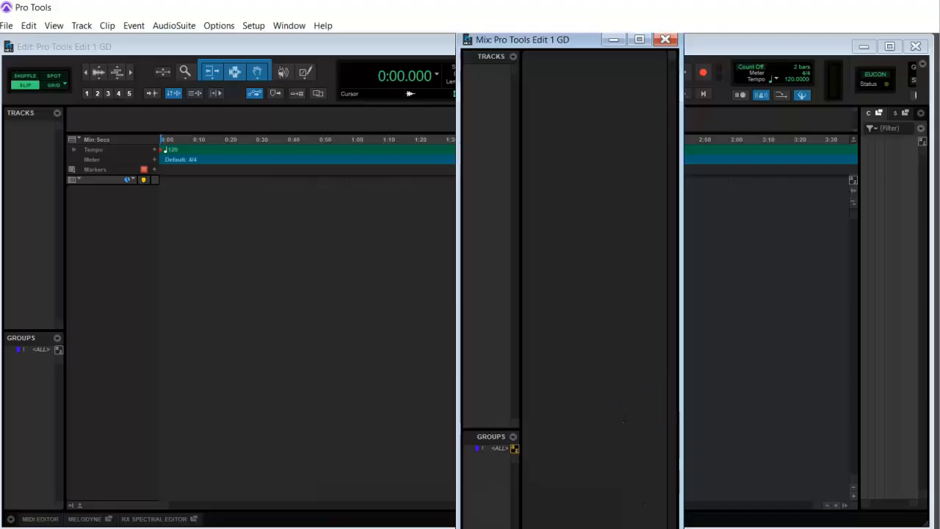
# Step: Close the Mix window, leaving only the session's Edit window open
pyautogui.moveTo(682, 526)
pyautogui.mouseDown()
pyautogui.moveTo(666, 513)
pyautogui.moveTo(690, 514)
pyautogui.mouseUp()
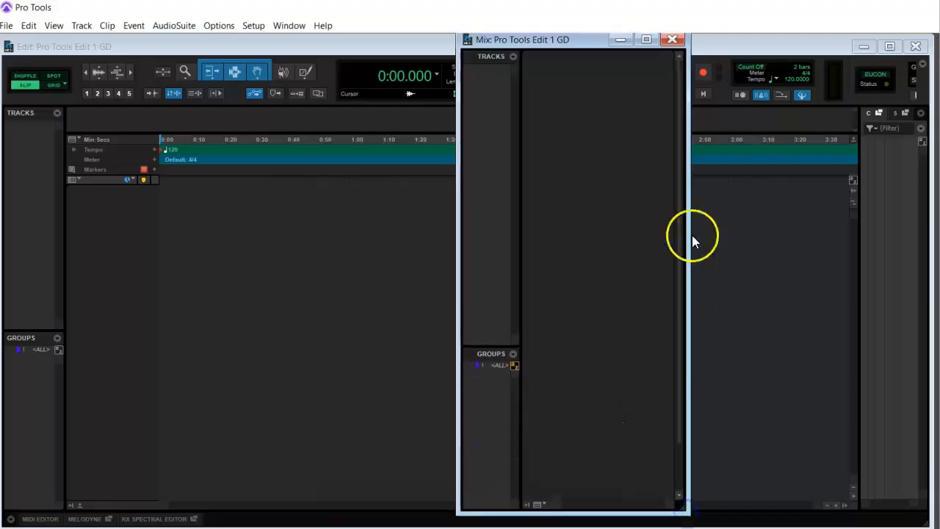
pyautogui.click(675, 40)
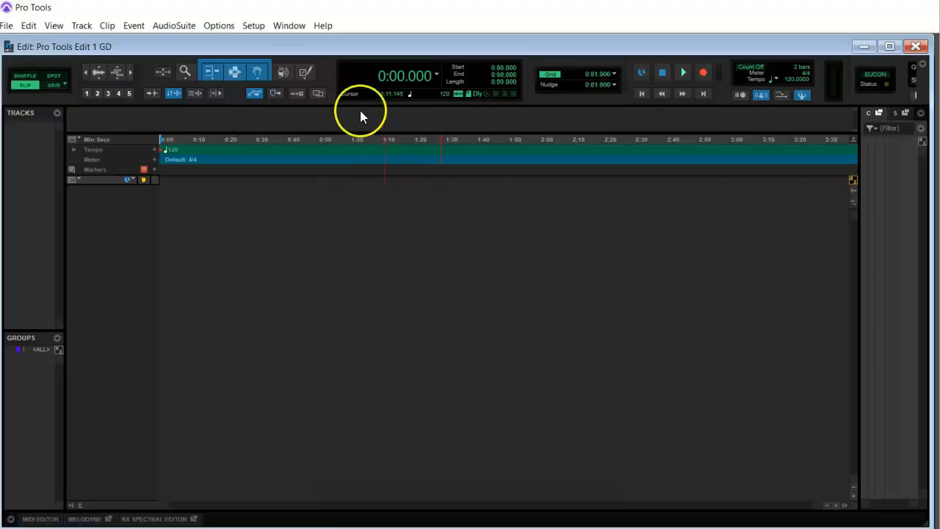
# Step: Check the input and output devices in the Playback Engine settings, including the available output devices
pyautogui.click(254, 26)
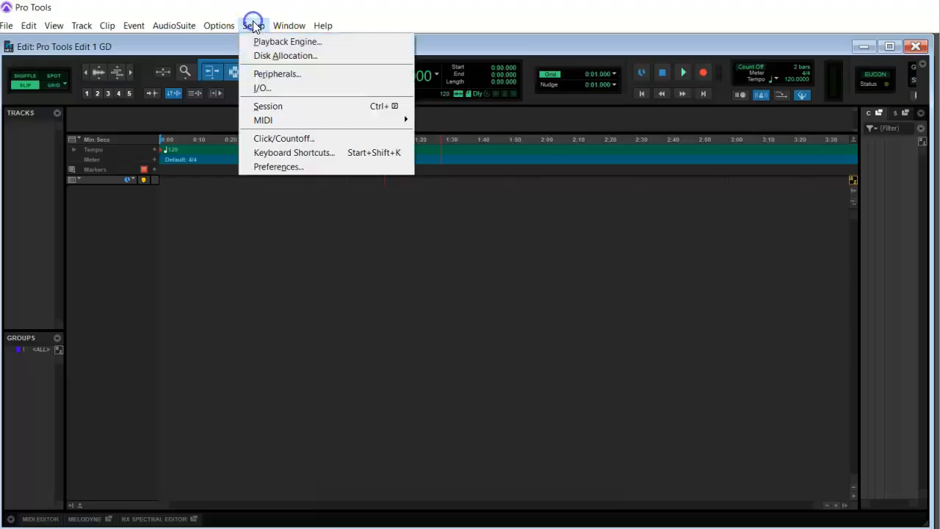
pyautogui.click(286, 42)
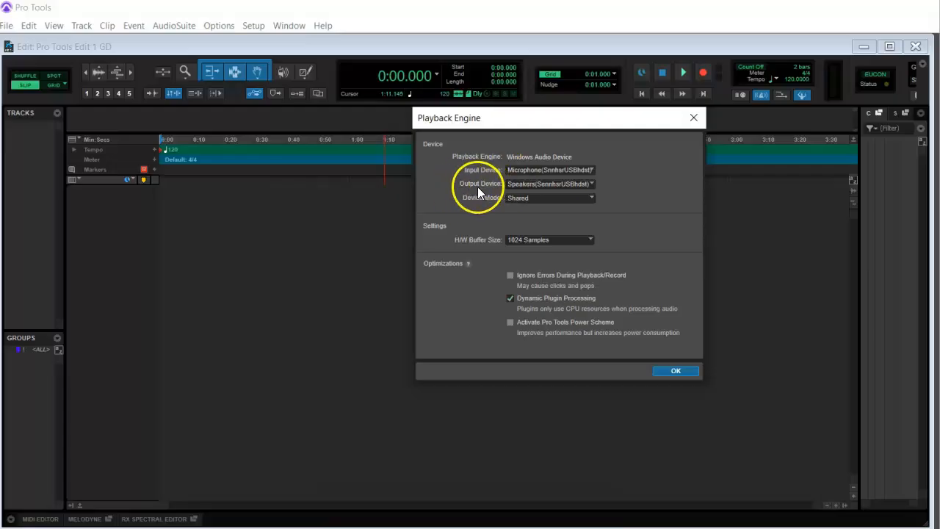
pyautogui.click(560, 183)
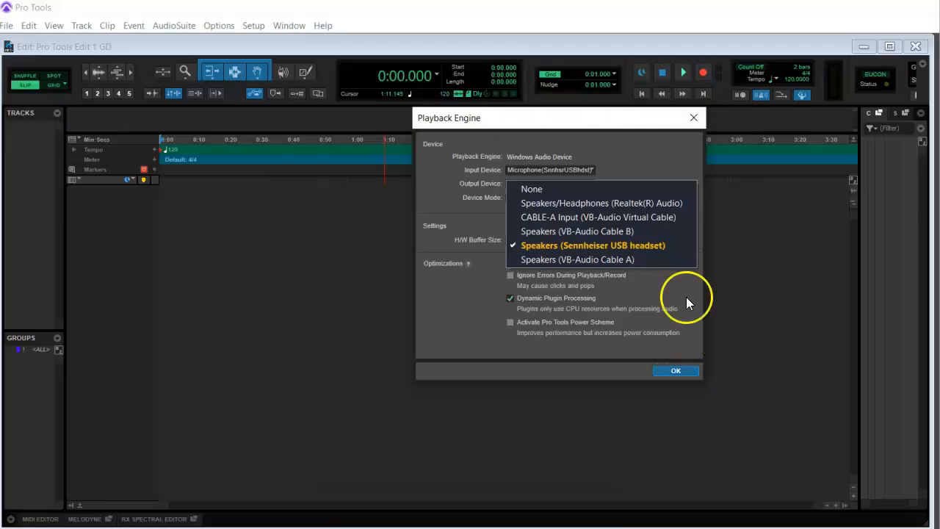
pyautogui.click(468, 307)
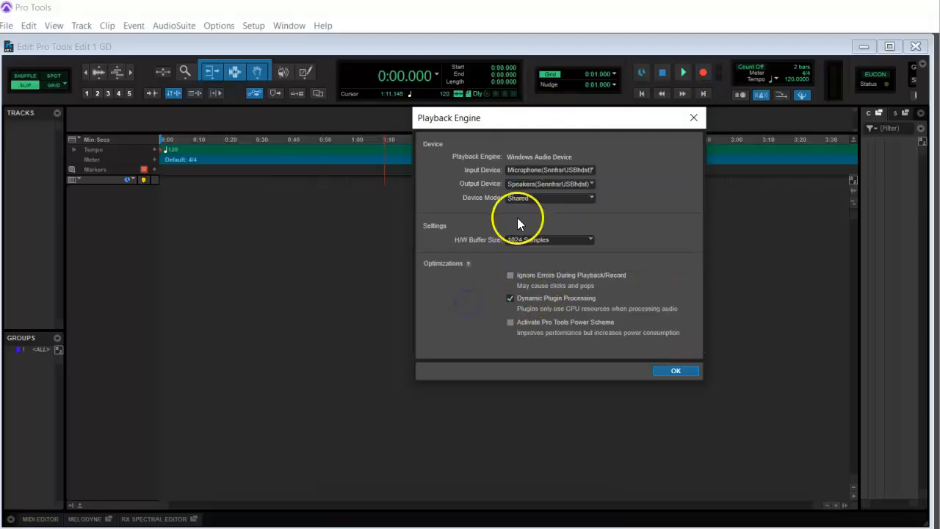
pyautogui.click(671, 371)
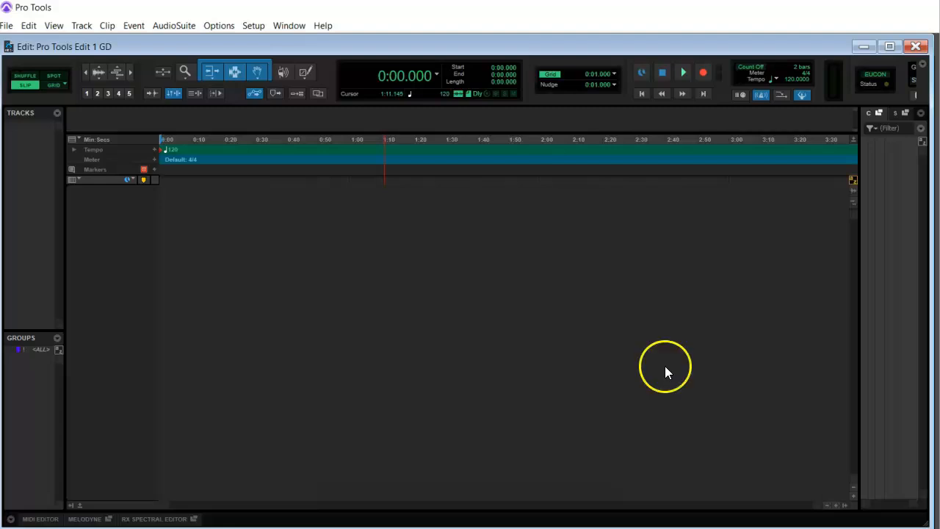
# Step: Start an audio import and select the Pro Tools Edit 1 file in the TVR2A Sessions folder under Documents
pyautogui.click(9, 27)
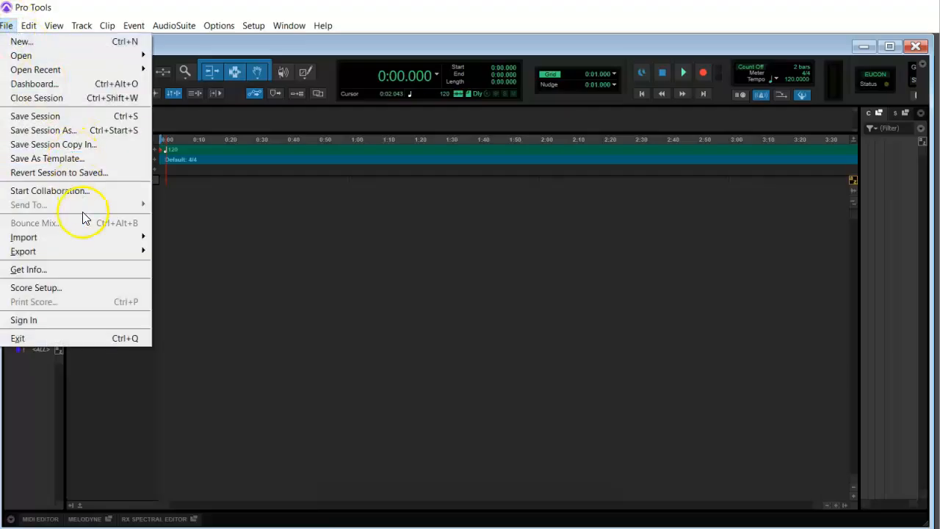
pyautogui.moveTo(82, 237)
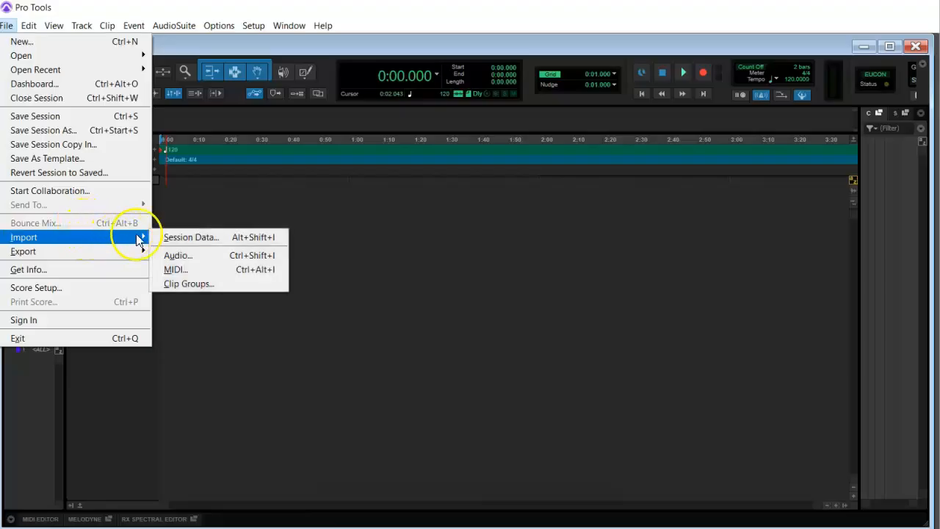
pyautogui.click(182, 255)
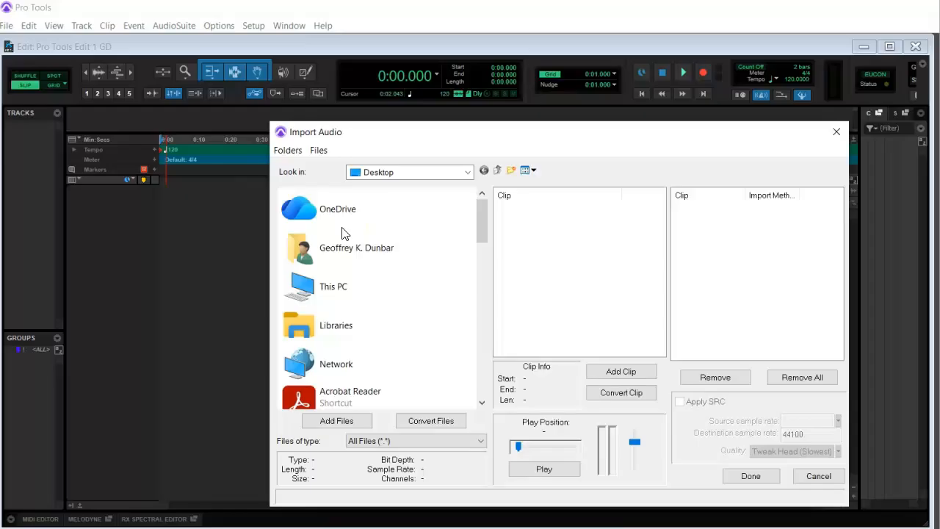
pyautogui.click(346, 252)
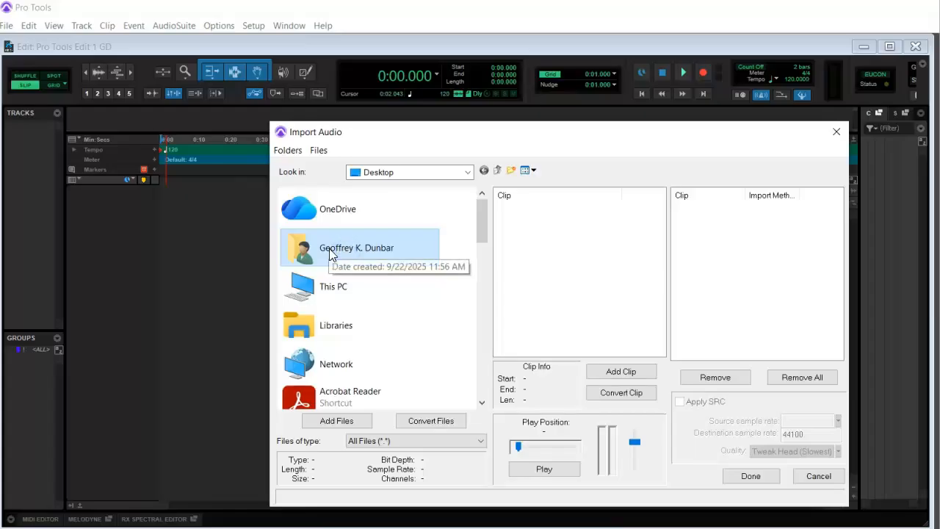
pyautogui.doubleClick(330, 252)
pyautogui.click(376, 297)
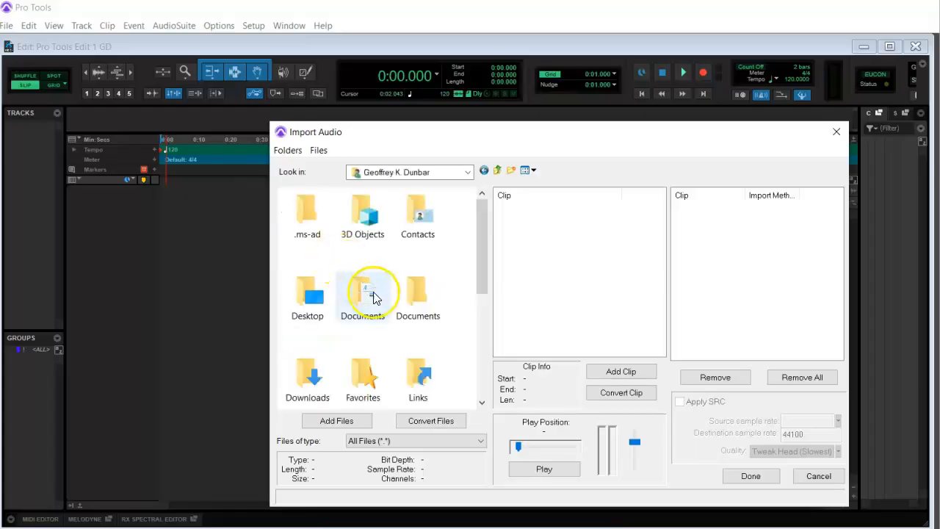
pyautogui.doubleClick(374, 298)
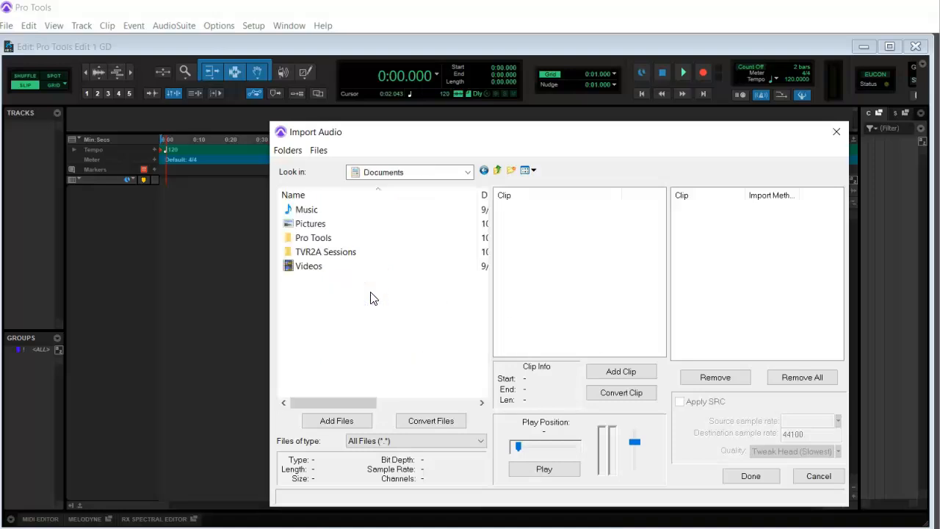
pyautogui.doubleClick(340, 252)
pyautogui.click(322, 272)
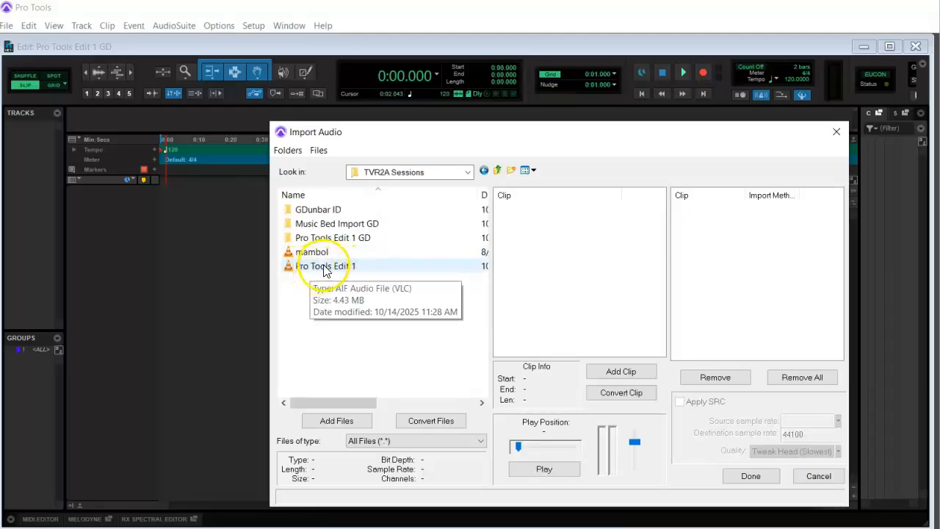
pyautogui.click(324, 268)
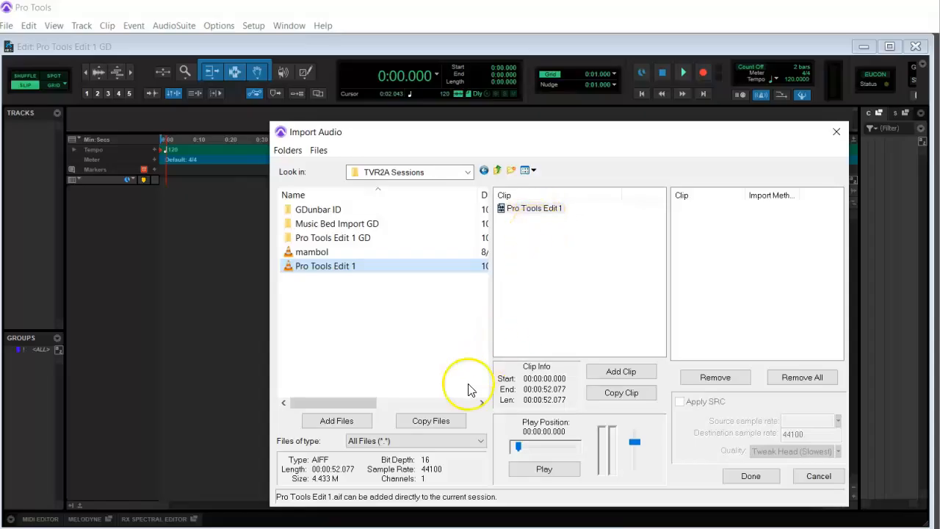
# Step: Import the selected file as a copy, using the session's current Audio Files folder as the destination
pyautogui.click(432, 421)
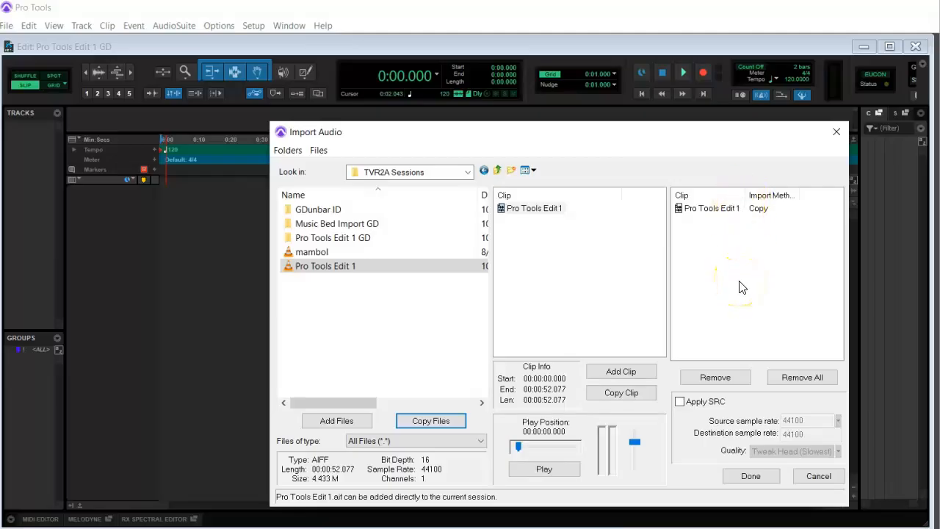
pyautogui.click(750, 477)
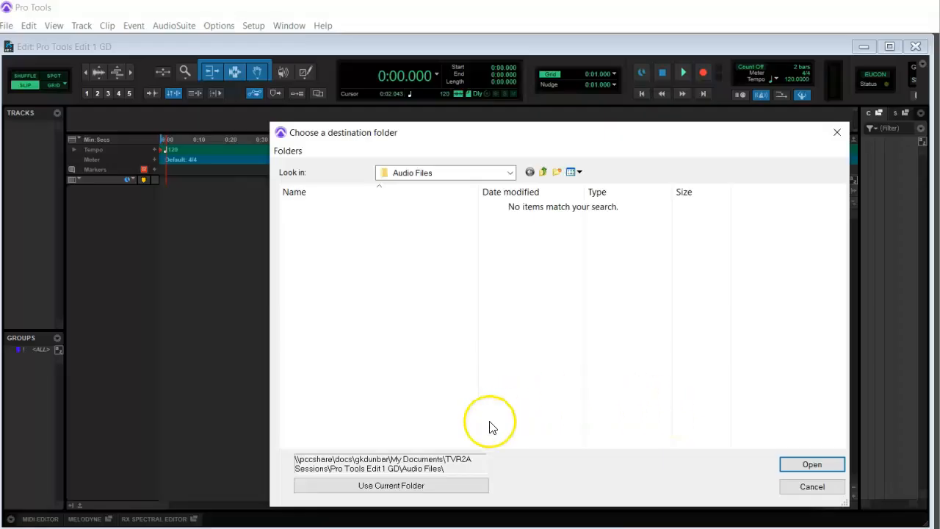
pyautogui.click(401, 486)
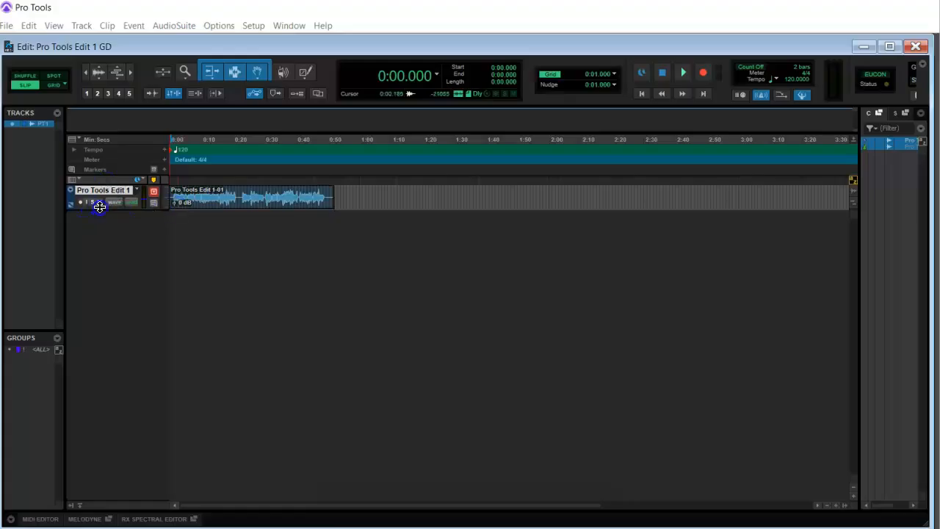
# Step: Increase the height of the Pro Tools Edit 1 track and zoom in horizontally on its waveform around 0:23.591
pyautogui.moveTo(100, 207); pyautogui.dragTo(100, 358)
pyautogui.click(244, 224)
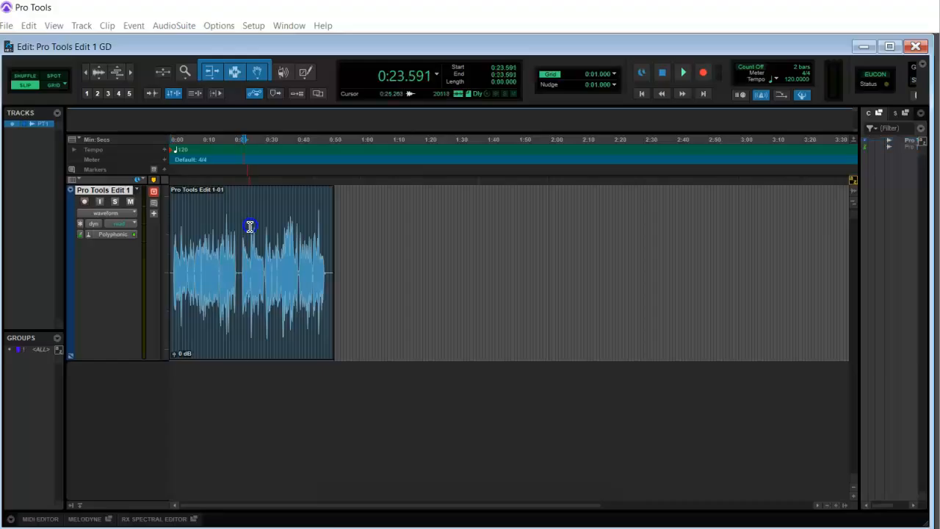
pyautogui.press('t')
pyautogui.press('t')
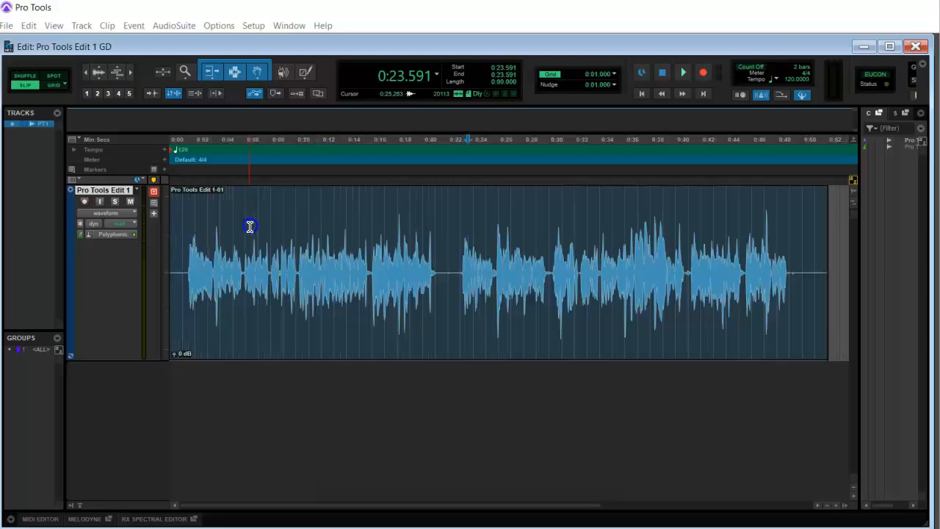
pyautogui.press('t')
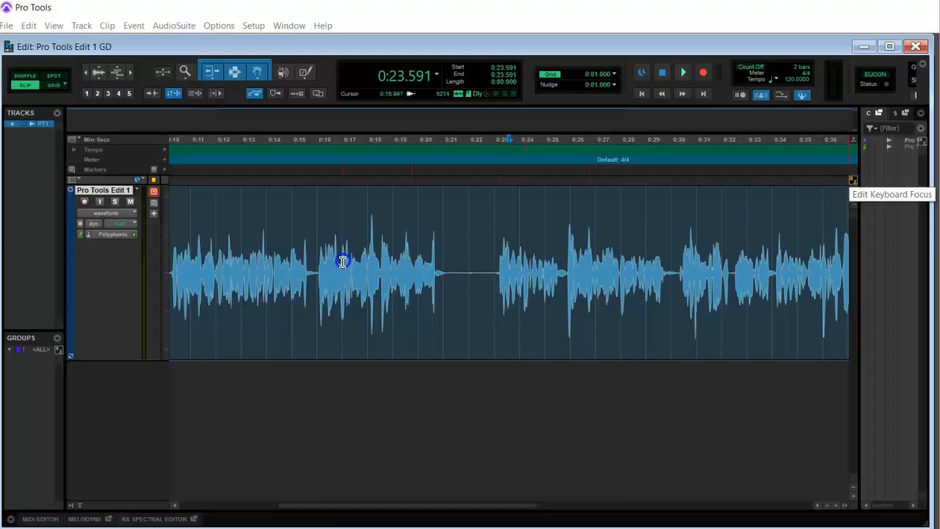
# Step: Make sure the Smart Tool and the Slip edit mode are active
pyautogui.click(321, 259)
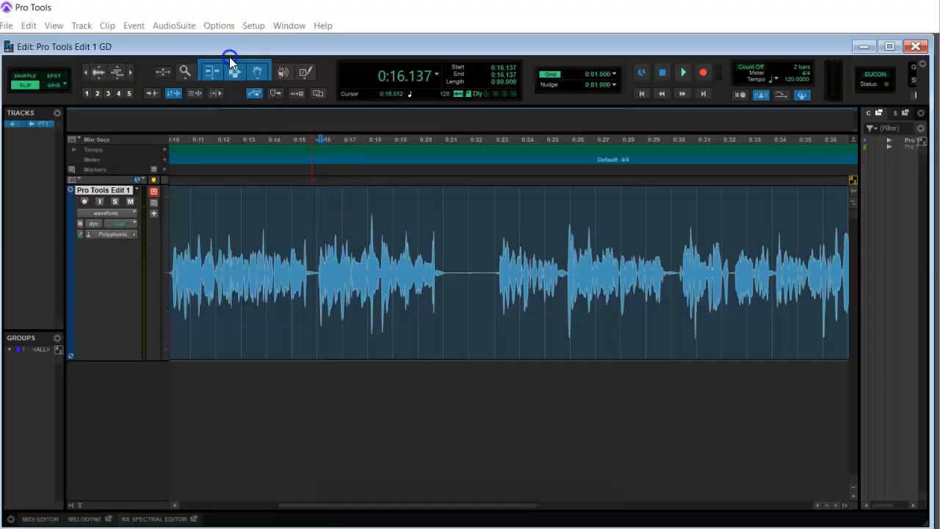
pyautogui.click(242, 73)
pyautogui.click(22, 83)
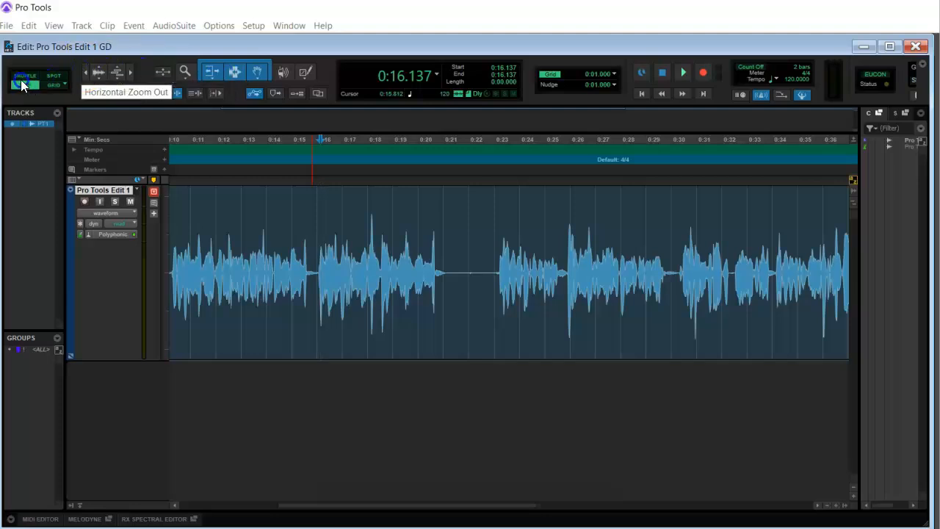
pyautogui.click(24, 83)
pyautogui.click(32, 86)
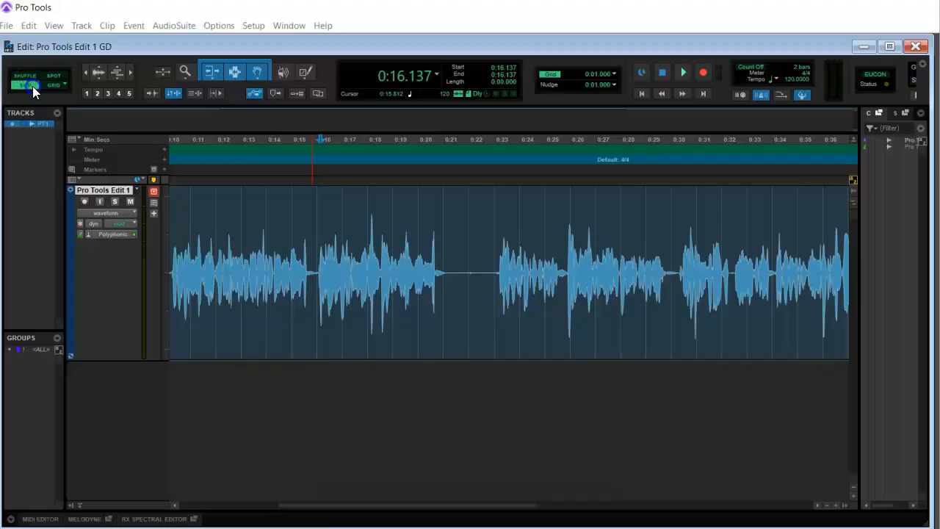
# Step: Check that the main counter and the timeline ruler are set to Min:Secs
pyautogui.click(384, 78)
pyautogui.click(392, 78)
pyautogui.click(437, 73)
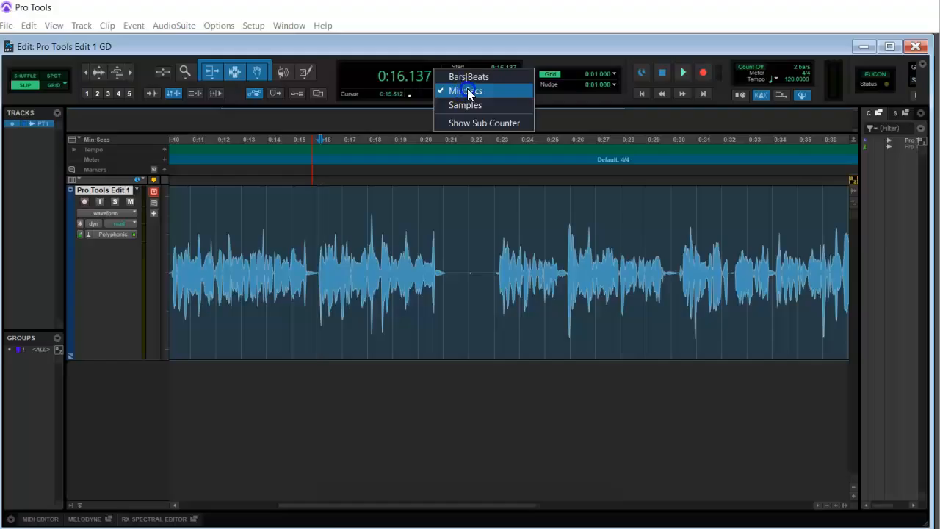
pyautogui.click(547, 44)
pyautogui.click(410, 94)
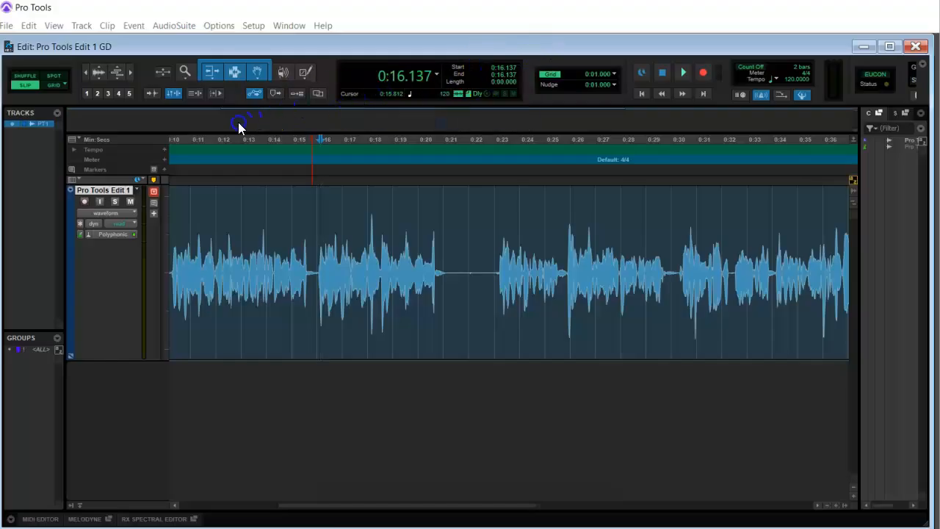
pyautogui.moveTo(344, 140); pyautogui.dragTo(426, 142)
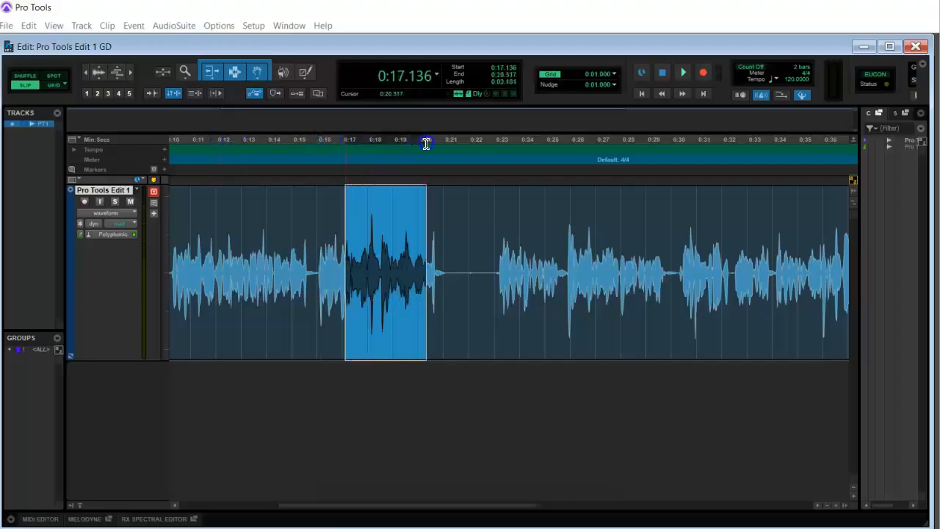
pyautogui.click(300, 141)
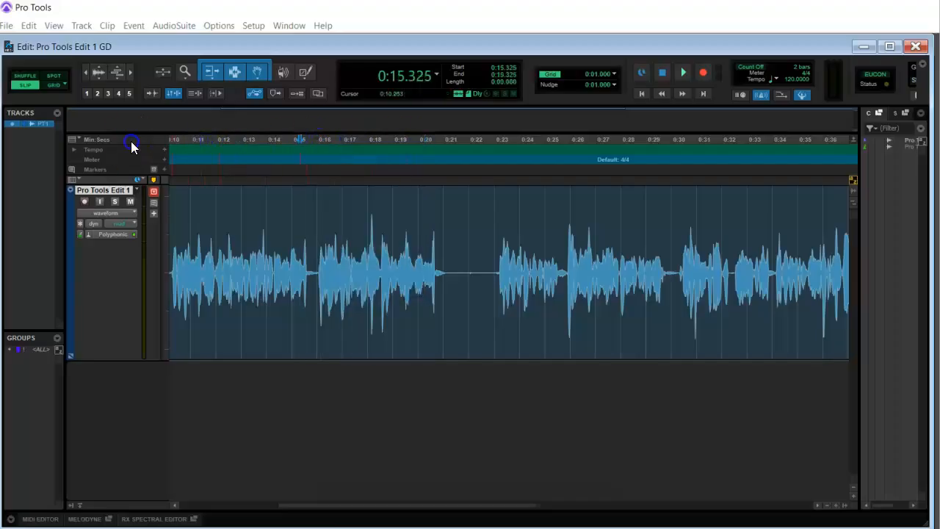
# Step: Hide the Tempo and Meter rulers, leaving only the Min:Secs and Markers rulers displayed
pyautogui.click(77, 137)
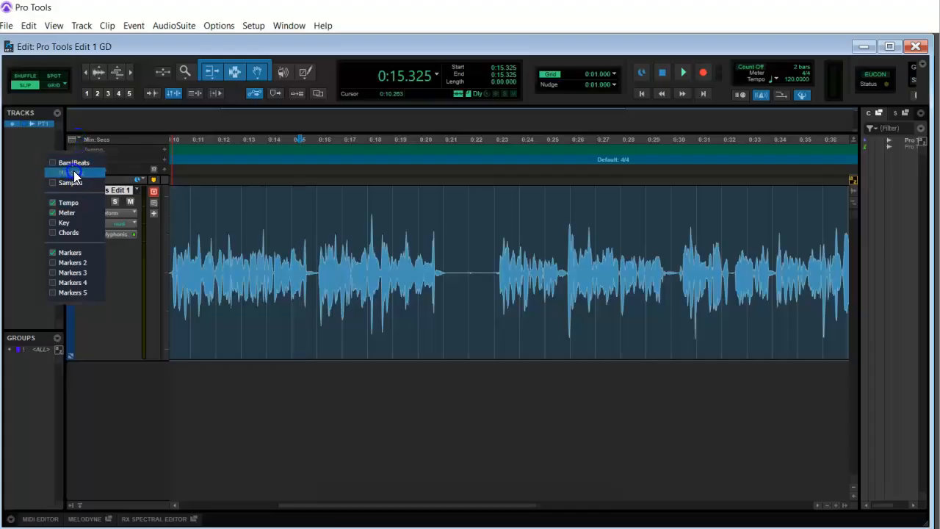
pyautogui.click(66, 213)
pyautogui.click(70, 208)
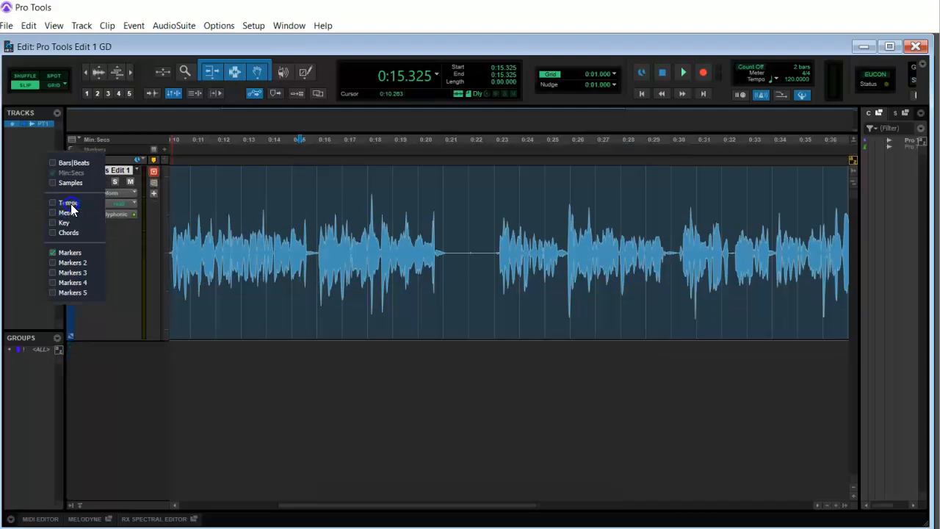
pyautogui.click(189, 181)
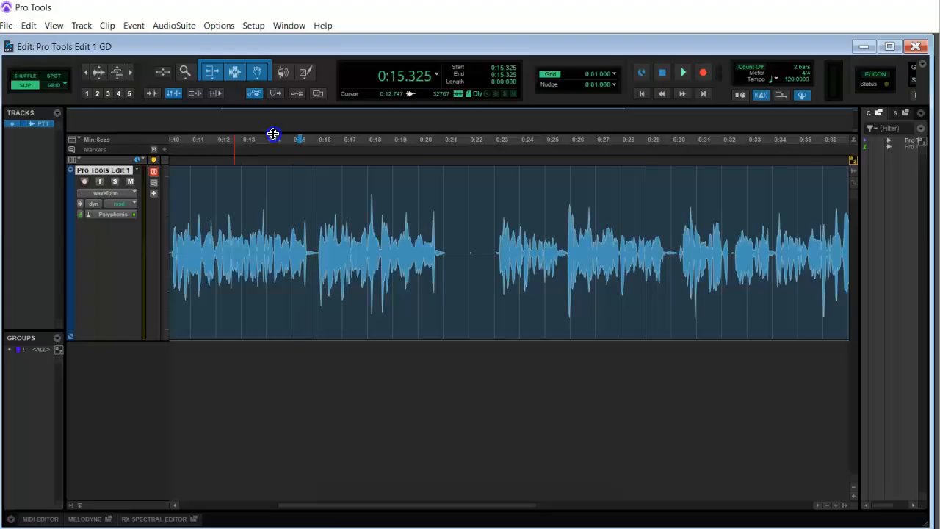
# Step: Return to the session start and check the track's output assignment in the Mix window
pyautogui.press('Return')
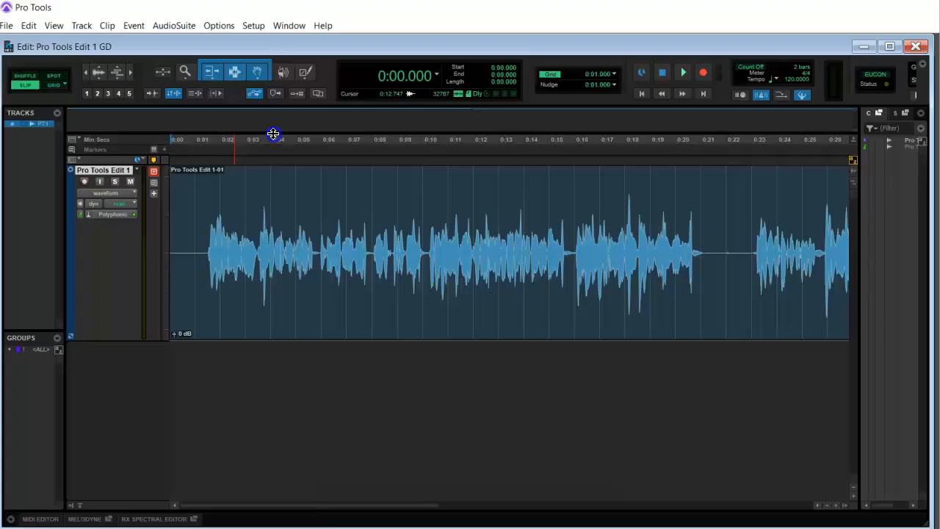
pyautogui.hotkey('ctrl', '=')
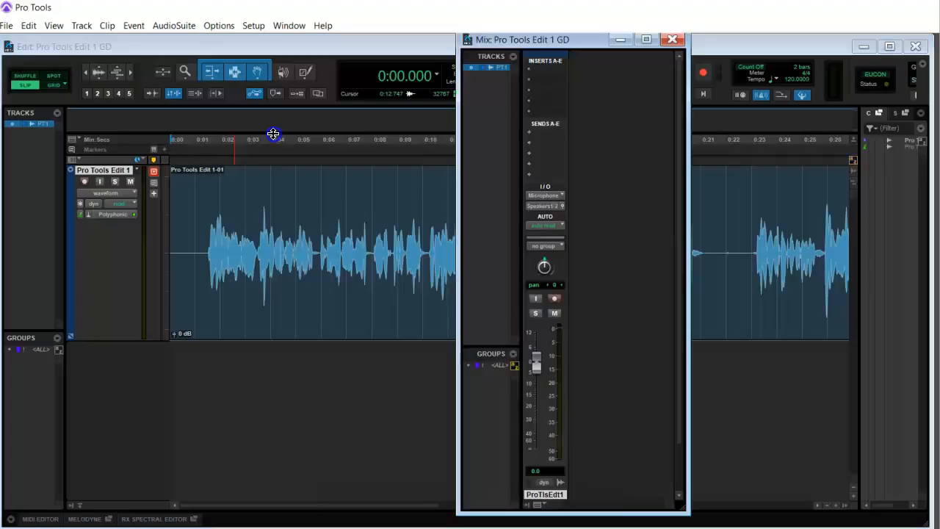
pyautogui.click(545, 209)
pyautogui.click(557, 246)
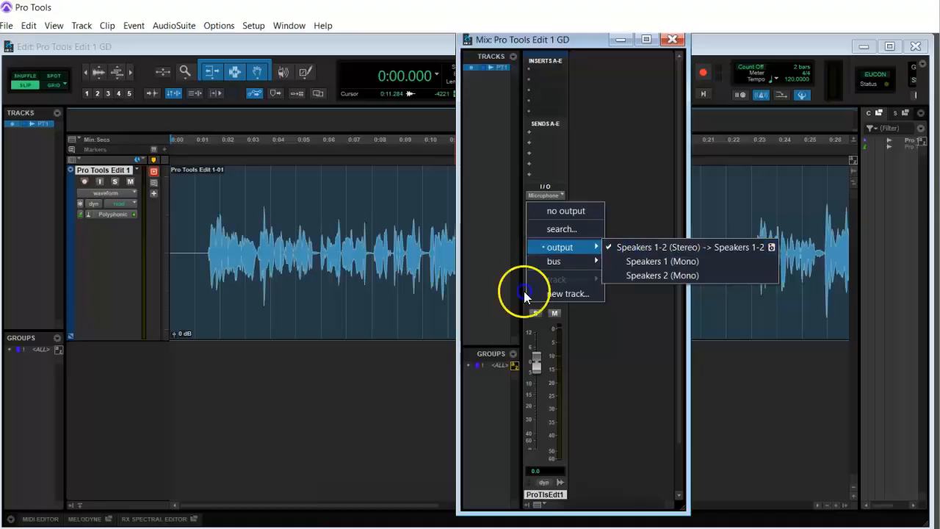
pyautogui.click(306, 269)
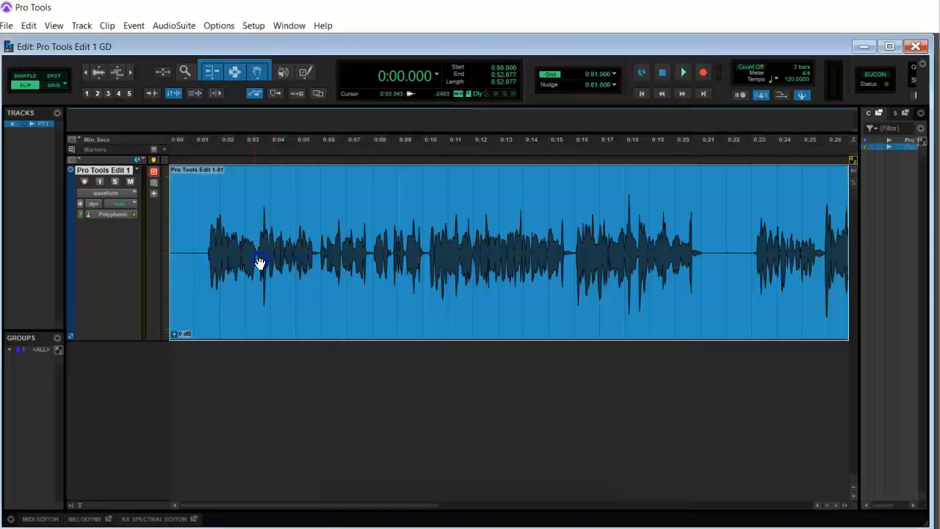
# Step: Play the Pro Tools Edit 1 clip from the session start to near its end, stop playback, and return to the beginning
pyautogui.click(204, 243)
pyautogui.press('Return')
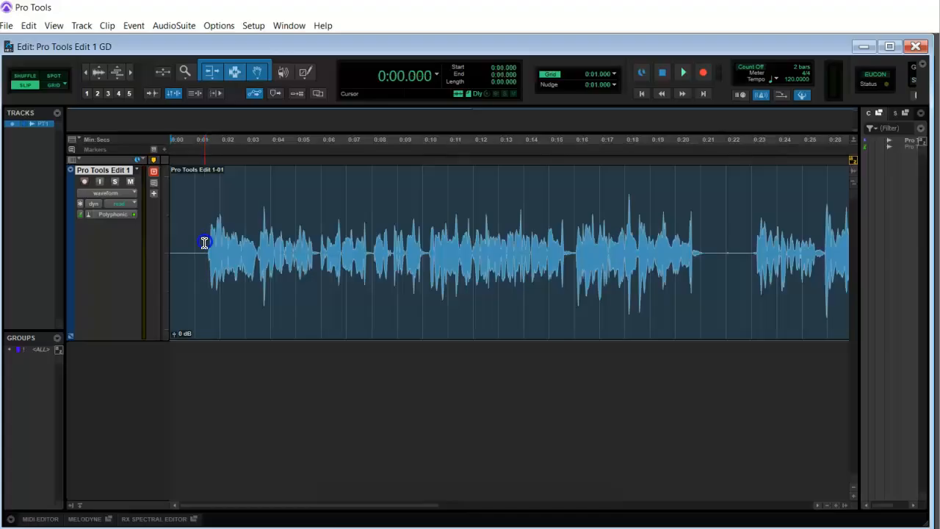
pyautogui.press('space')
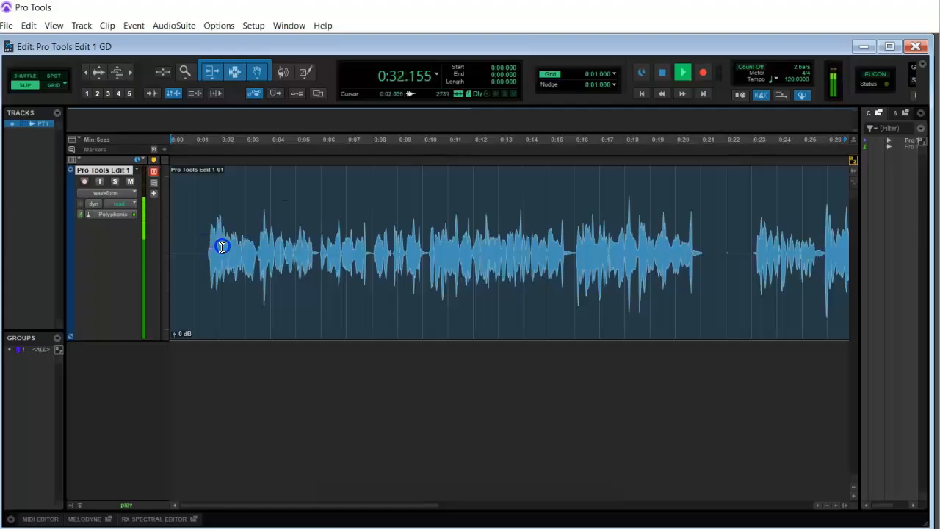
pyautogui.click(670, 506)
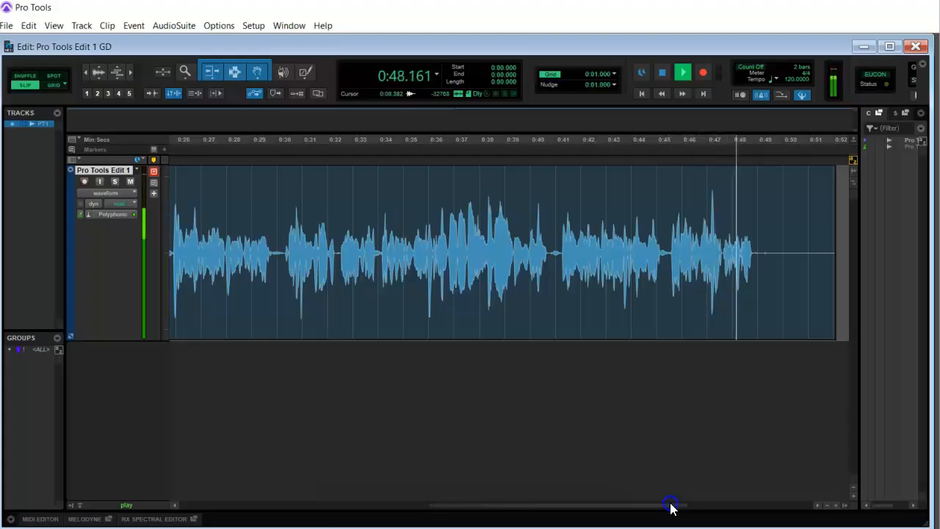
pyautogui.press('space')
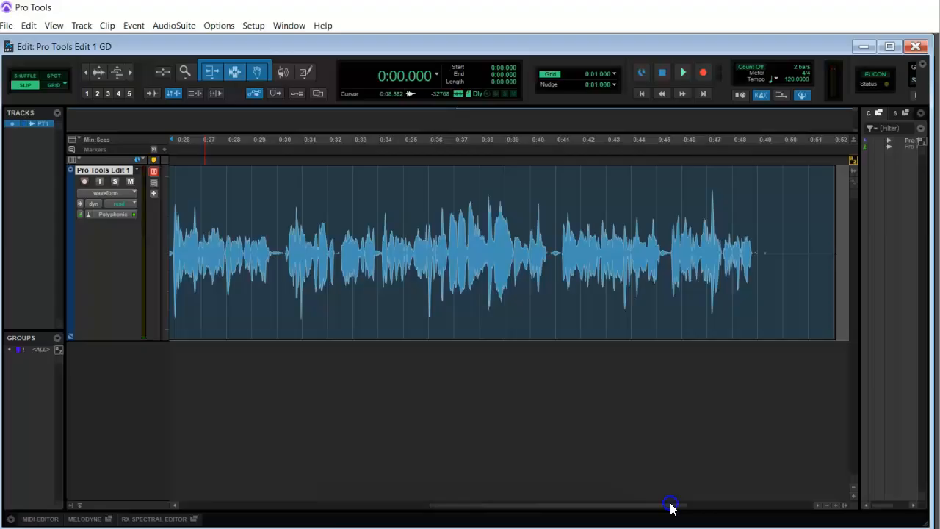
pyautogui.moveTo(670, 507); pyautogui.dragTo(283, 508)
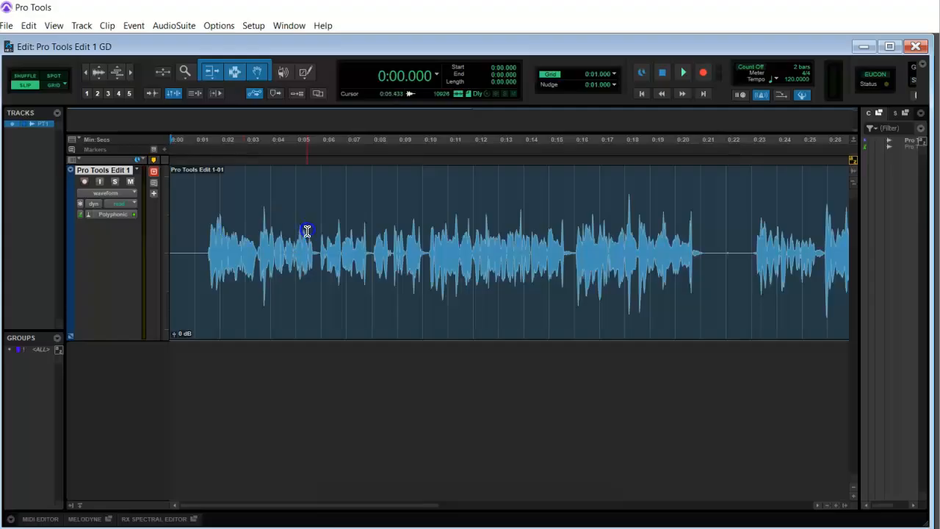
# Step: Set the Edit window scrolling option to Page
pyautogui.click(219, 25)
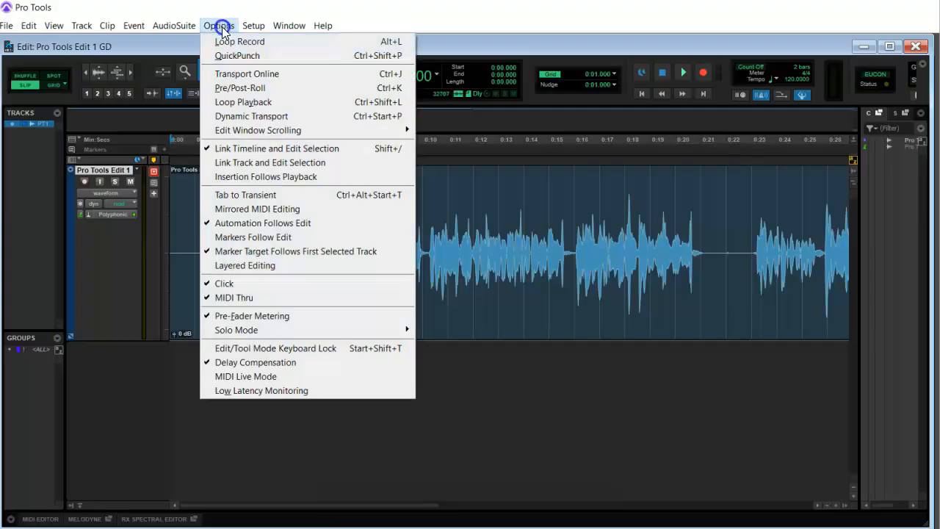
pyautogui.moveTo(246, 137)
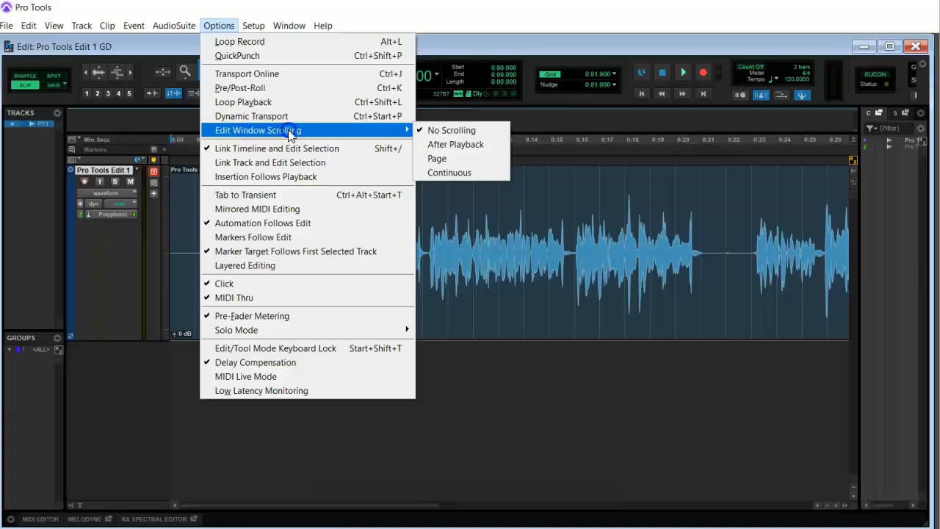
pyautogui.click(442, 158)
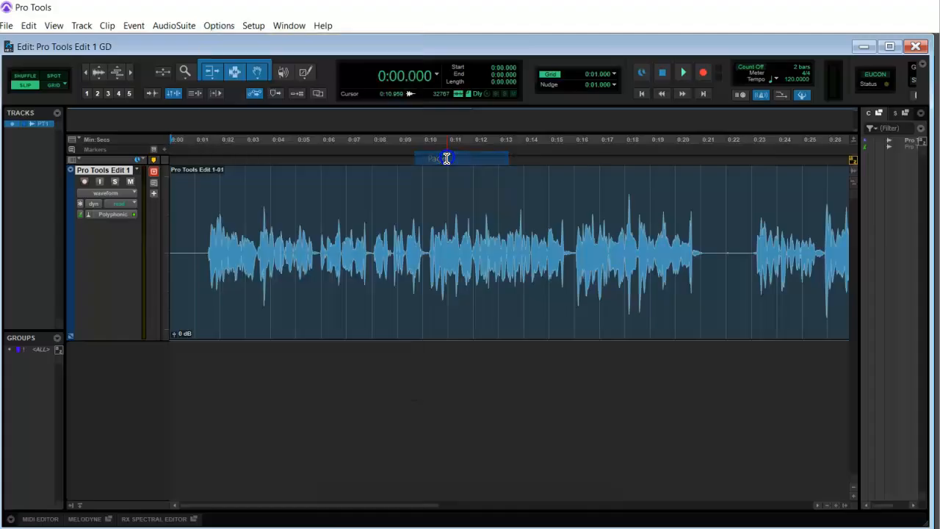
# Step: Play the clip from about 0:24.6 past the end of the visible timeline to test page scrolling, and return to the session start
pyautogui.click(792, 188)
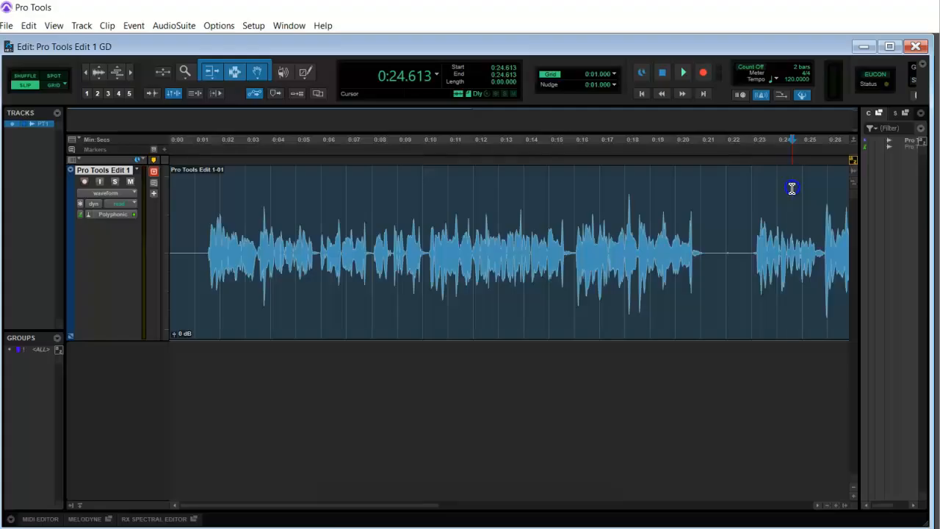
pyautogui.press('space')
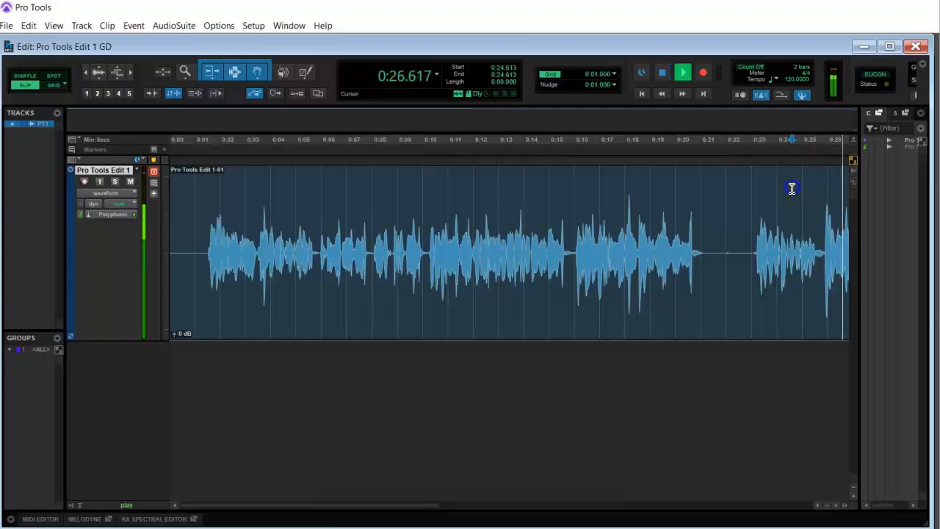
pyautogui.press('space')
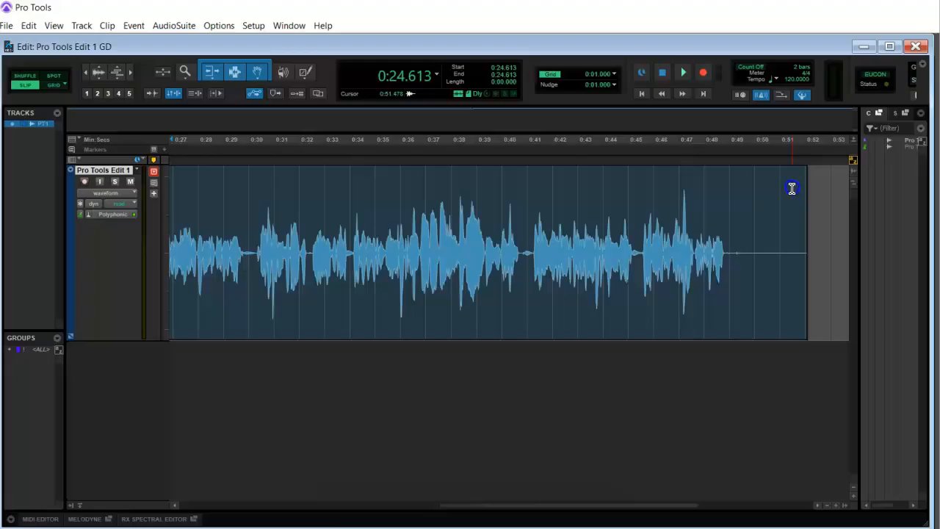
pyautogui.press('Return')
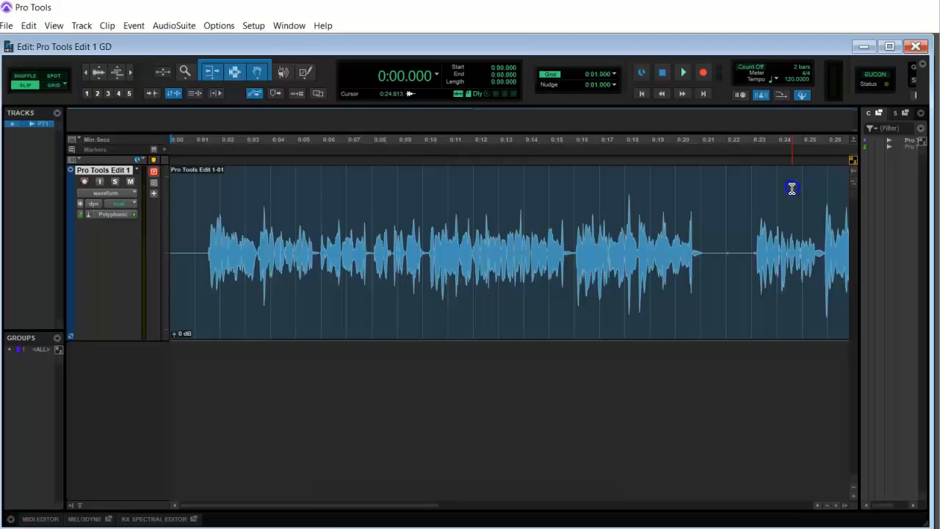
# Step: In Slip mode, trim the opening silence off the clip up to about 0:01.46 and move the clip back to the session start
pyautogui.click(630, 231)
pyautogui.click(222, 138)
pyautogui.moveTo(189, 253); pyautogui.dragTo(201, 252)
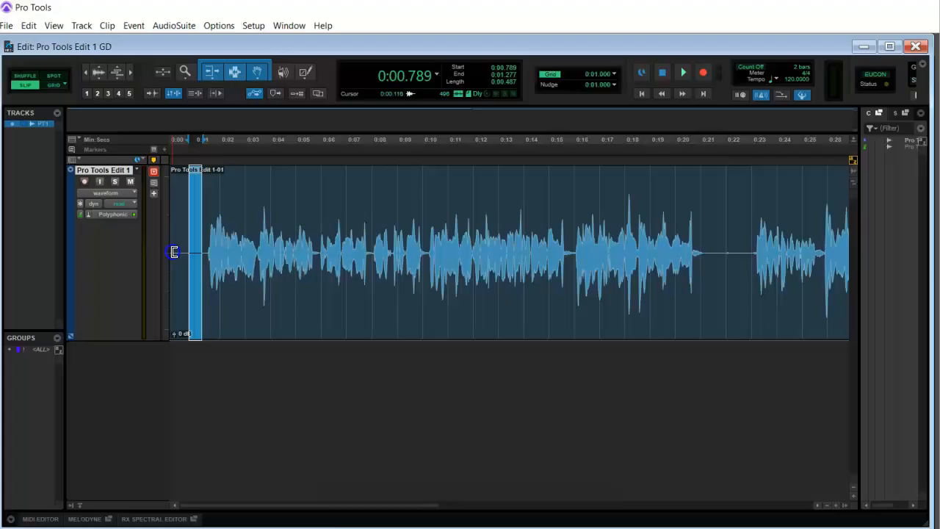
pyautogui.click(174, 252)
pyautogui.moveTo(174, 252); pyautogui.dragTo(208, 260)
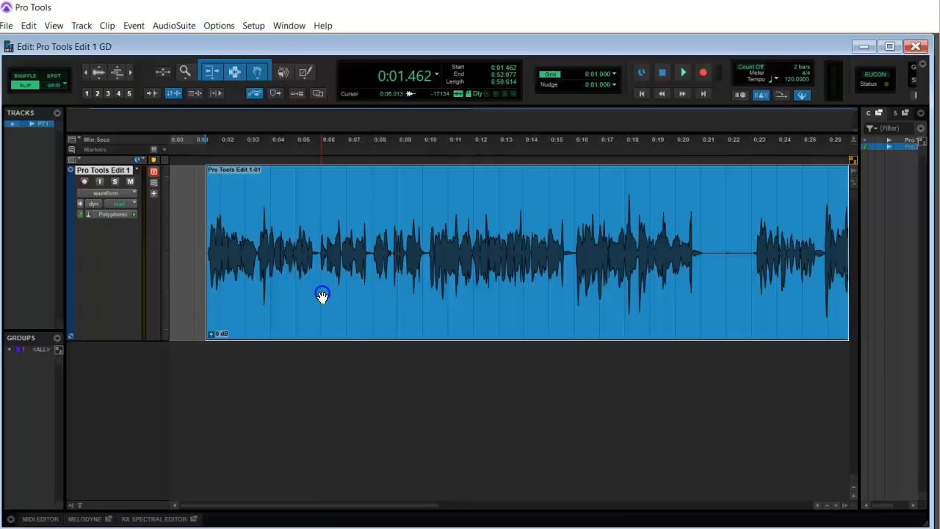
pyautogui.moveTo(322, 295); pyautogui.dragTo(262, 300)
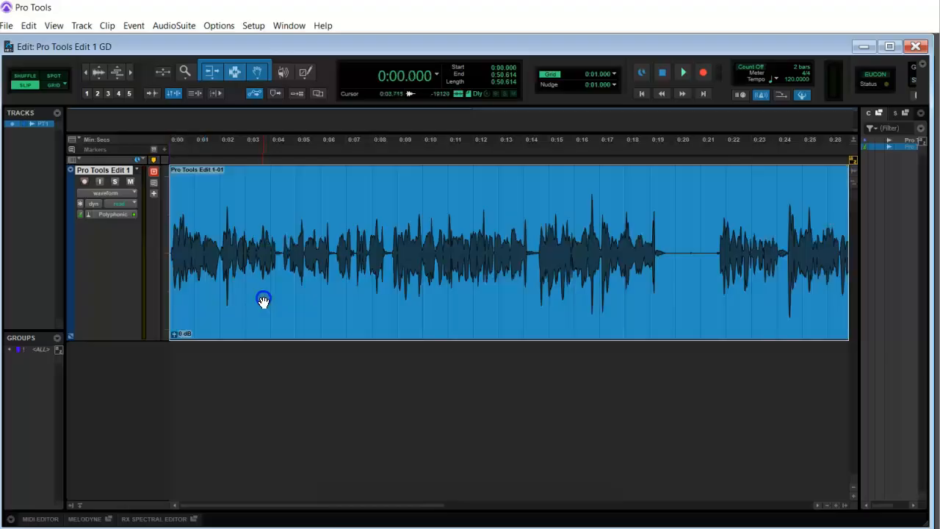
# Step: Play the trimmed clip briefly, undo its move and trim, and place the cursor at the session start
pyautogui.press('space')
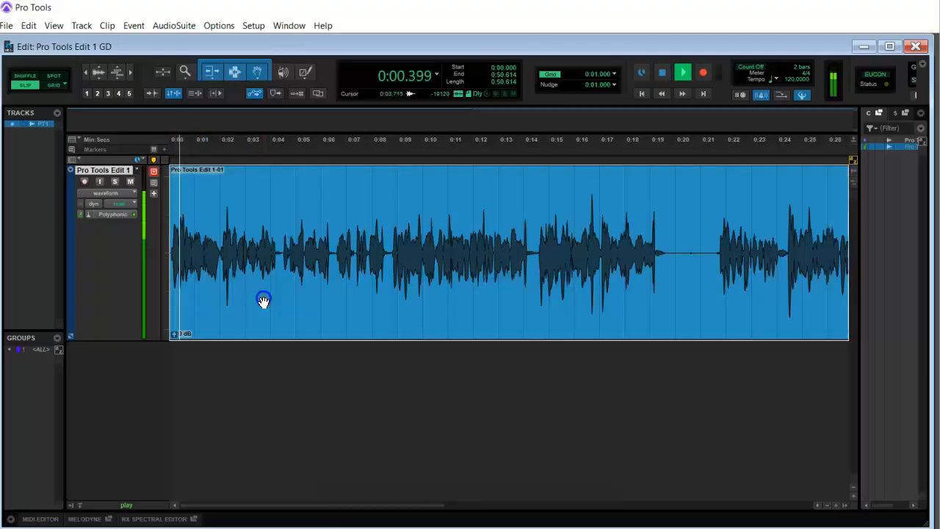
pyautogui.press('space')
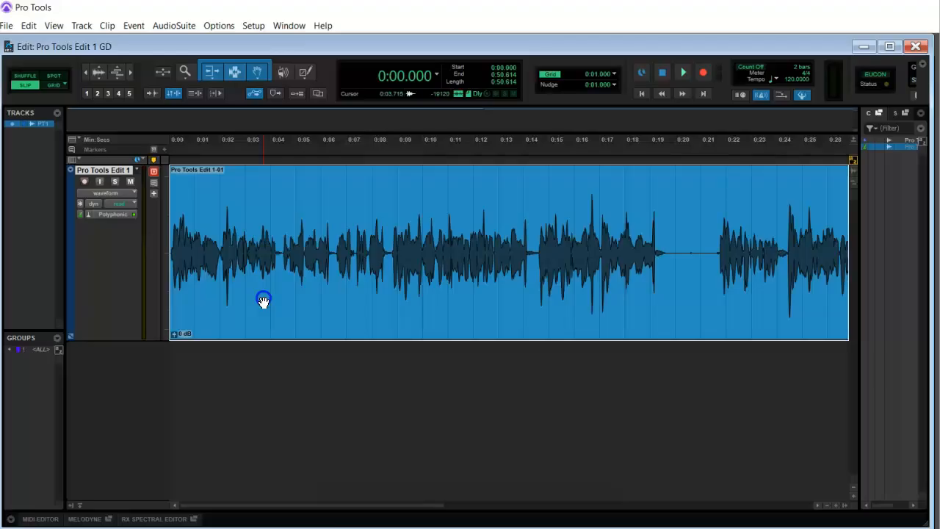
pyautogui.hotkey('ctrl', 'z')
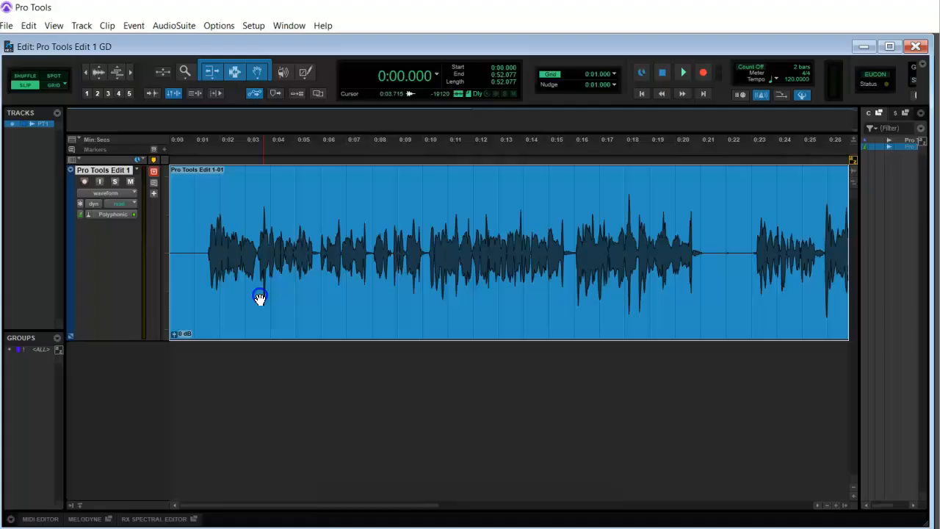
pyautogui.click(203, 239)
pyautogui.press('Return')
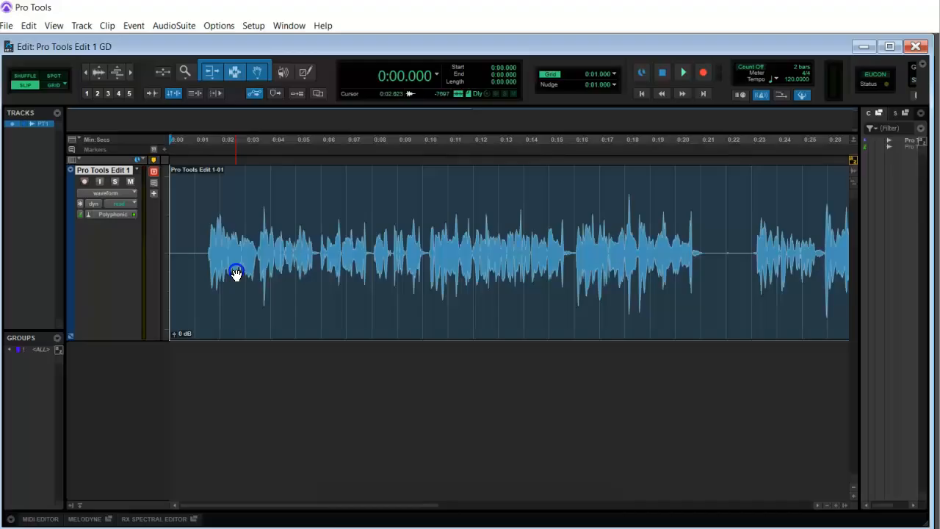
# Step: Switch to Shuffle mode, trim the opening silence off the clip's start, and play the result from the session start
pyautogui.click(29, 73)
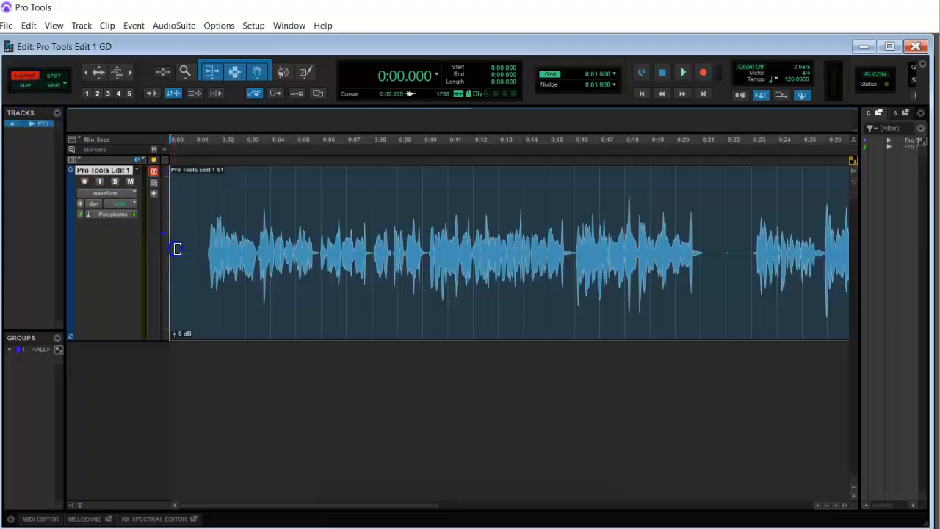
pyautogui.moveTo(176, 249); pyautogui.dragTo(211, 259)
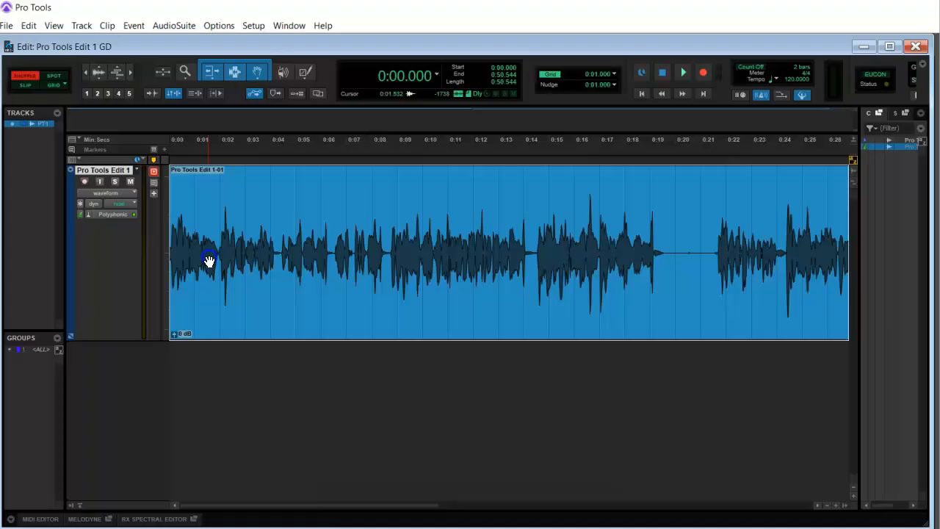
pyautogui.press('Return')
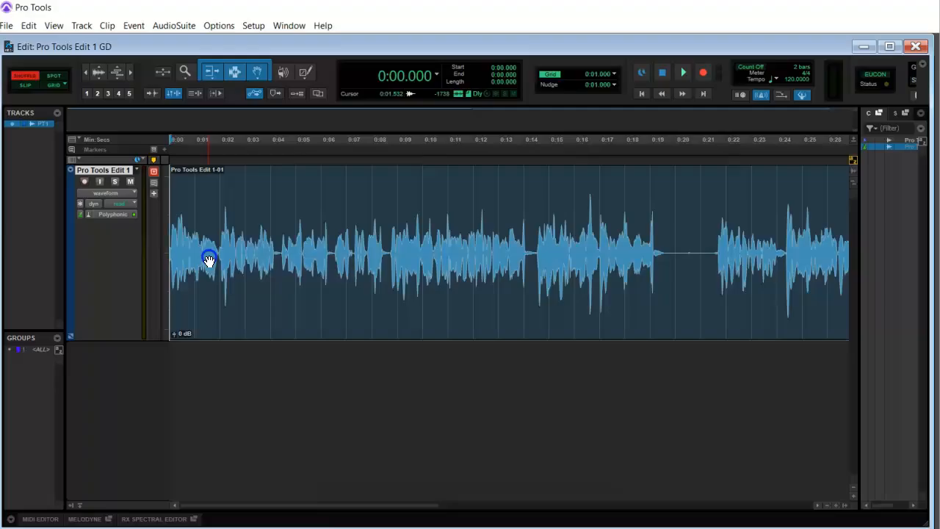
pyautogui.press('space')
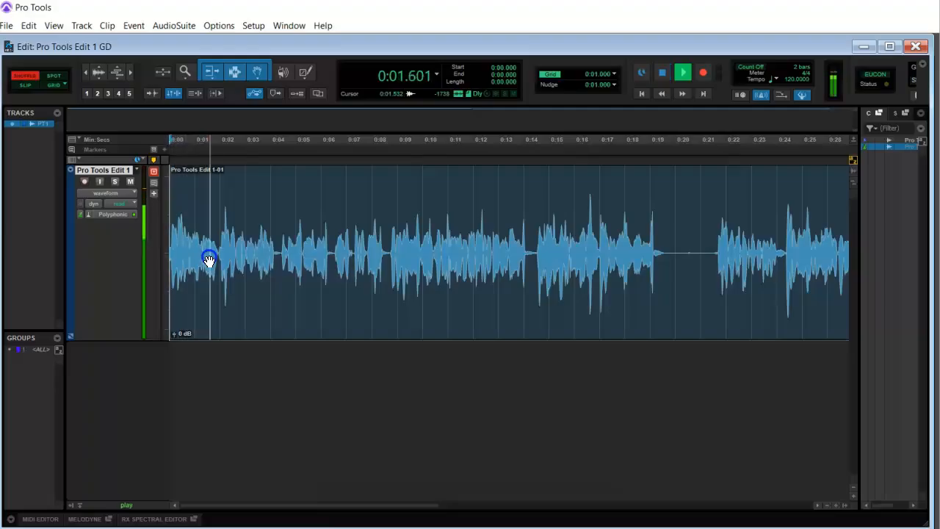
pyautogui.press('space')
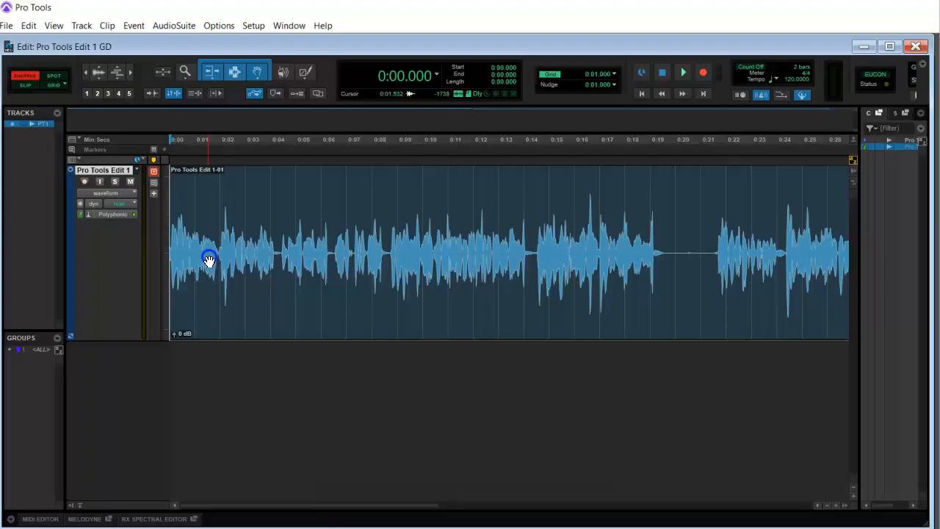
# Step: In Slip mode, delete the restored clip's opening silence from 0:00 to about 0:01.486 and move the remaining audio to the session start
pyautogui.click(208, 260)
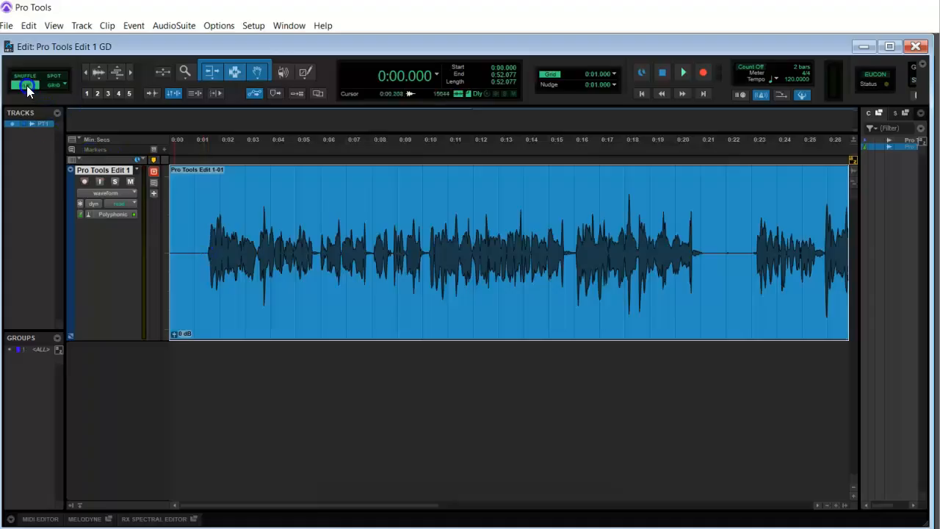
pyautogui.click(205, 228)
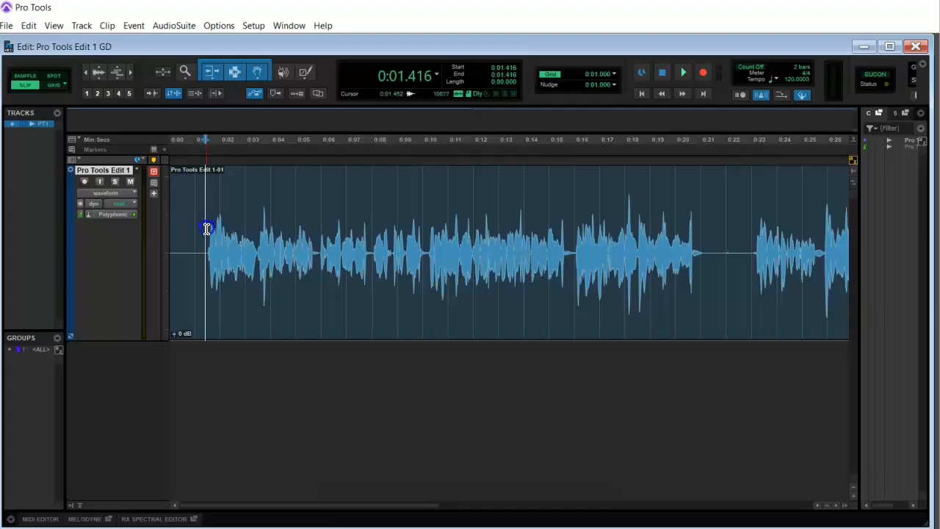
pyautogui.click(208, 229)
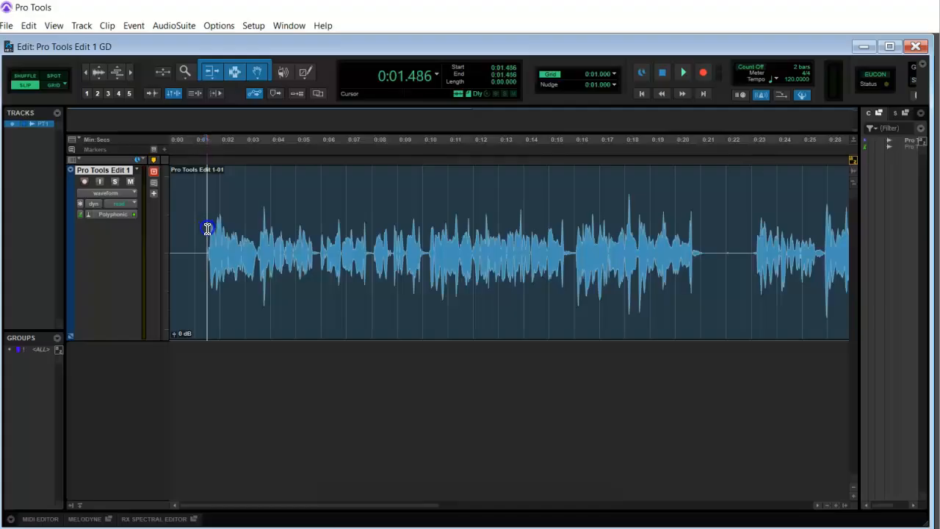
pyautogui.moveTo(208, 229); pyautogui.dragTo(155, 232)
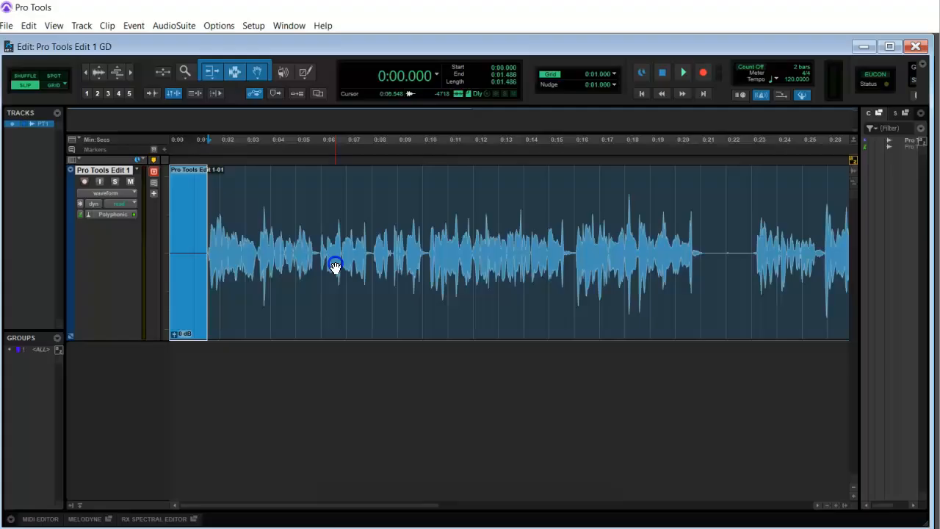
pyautogui.press('Delete')
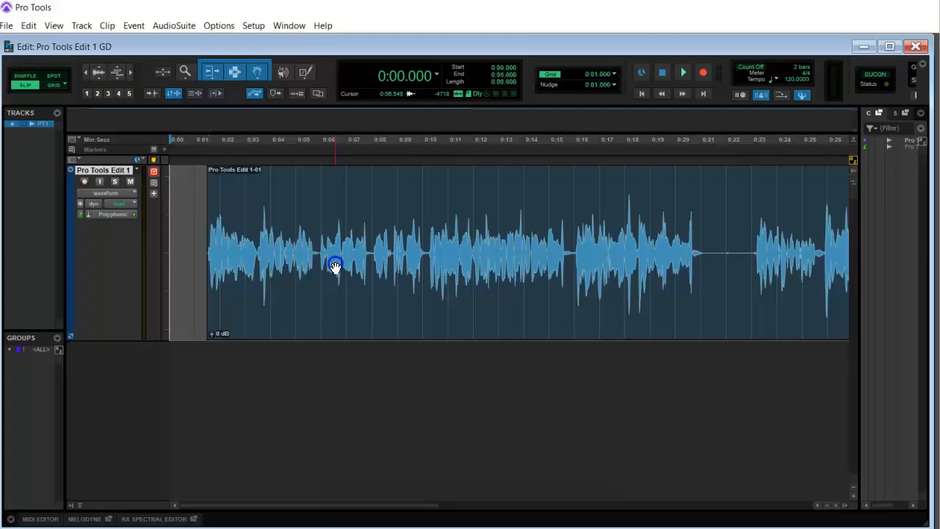
pyautogui.moveTo(331, 280); pyautogui.dragTo(218, 292)
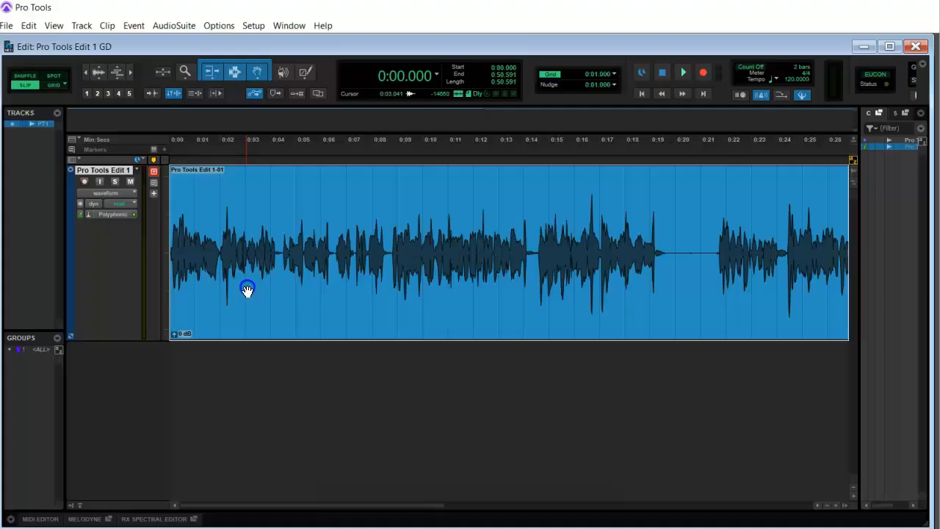
# Step: Undo the clip move and the deletion of the opening silence, and clear the selection
pyautogui.hotkey('ctrl', 'z')
pyautogui.hotkey('ctrl', 'z')
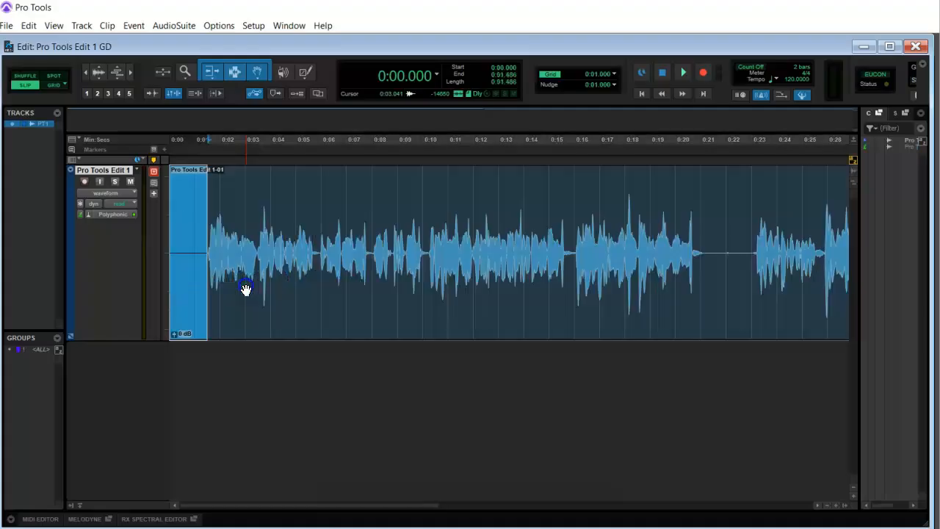
pyautogui.click(246, 213)
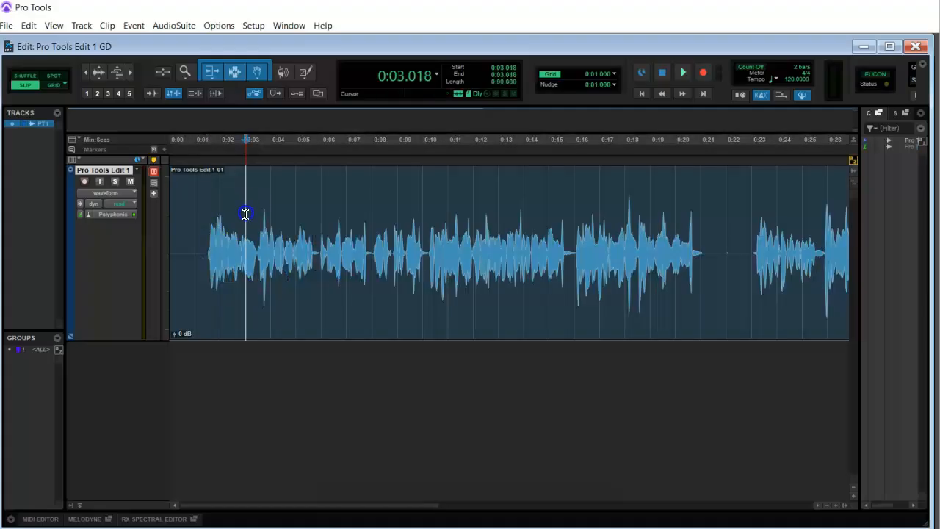
# Step: Switch to Shuffle mode, trim the clip's start to the first spoken word, and return to the session start
pyautogui.click(23, 78)
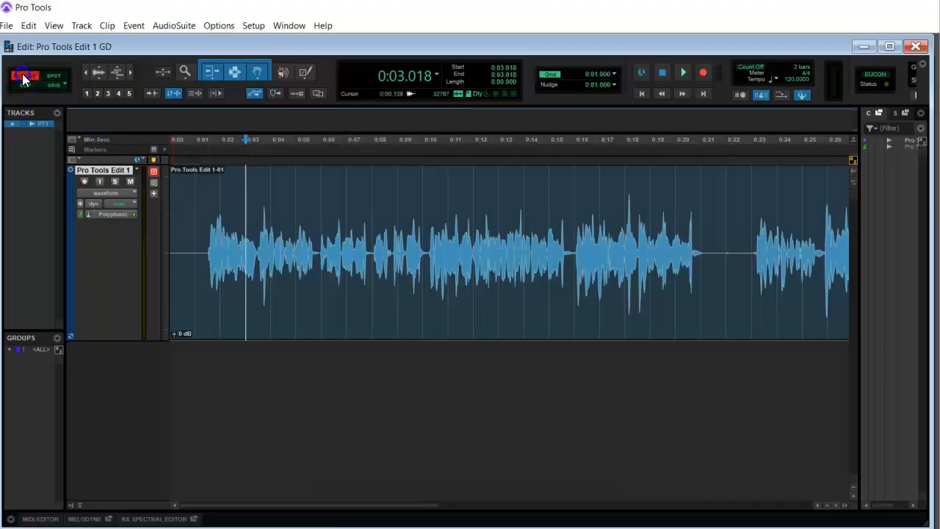
pyautogui.moveTo(176, 231); pyautogui.dragTo(208, 252)
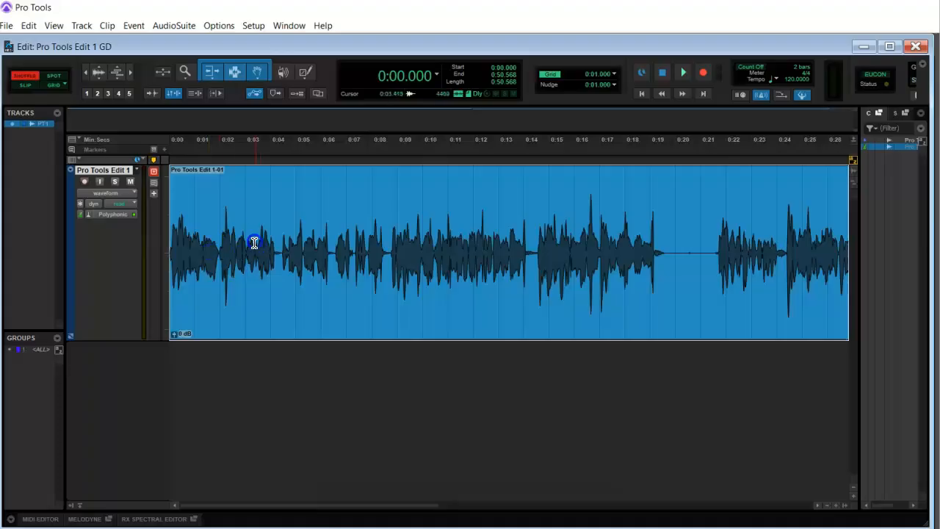
pyautogui.click(234, 209)
pyautogui.press('Return')
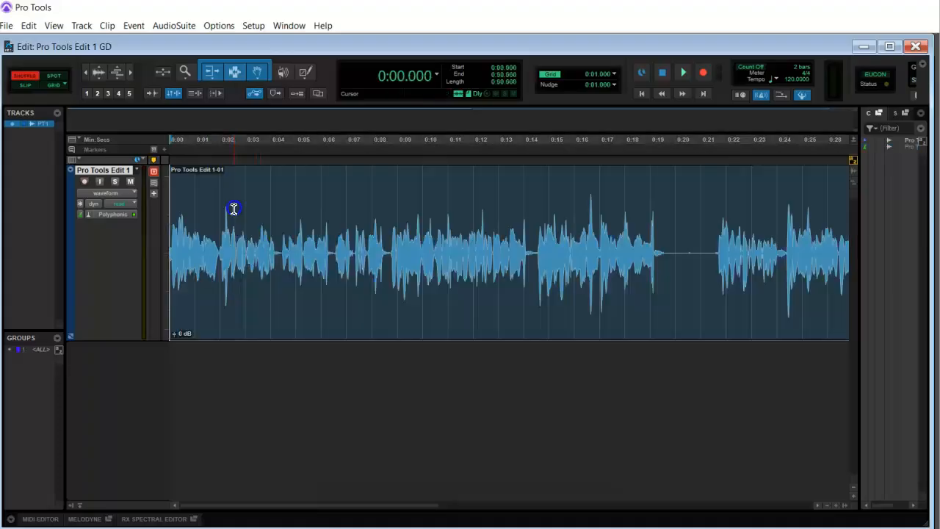
# Step: Play the opening of the trimmed clip, and audition from about 0:18.065 into the long pause
pyautogui.press('space')
pyautogui.press('space')
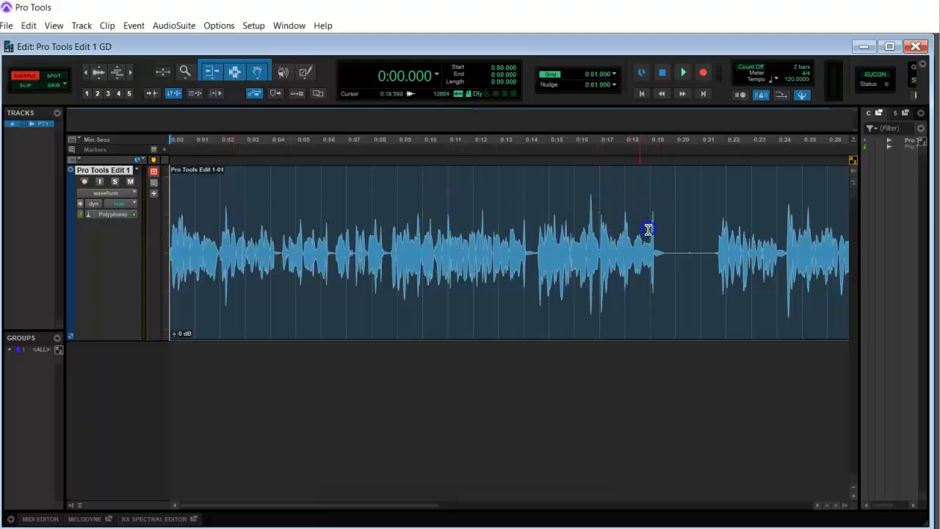
pyautogui.click(627, 207)
pyautogui.press('space')
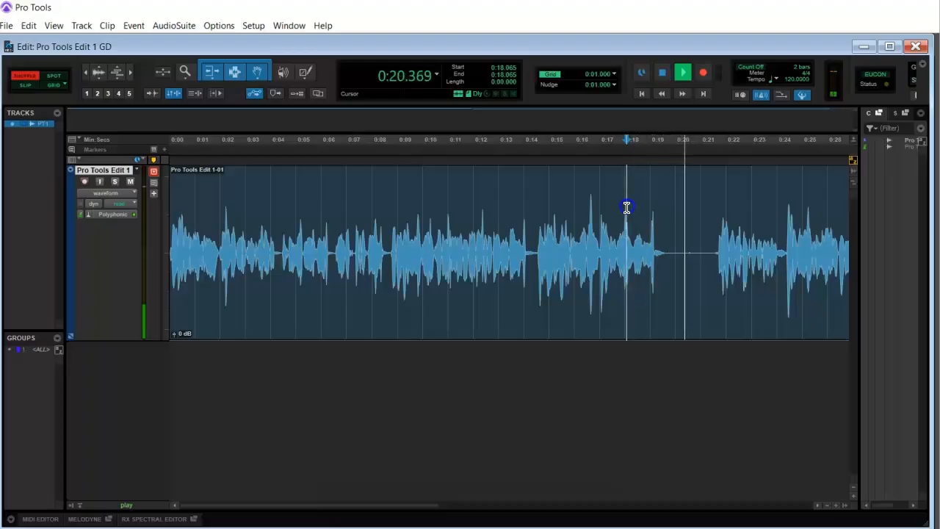
pyautogui.press('space')
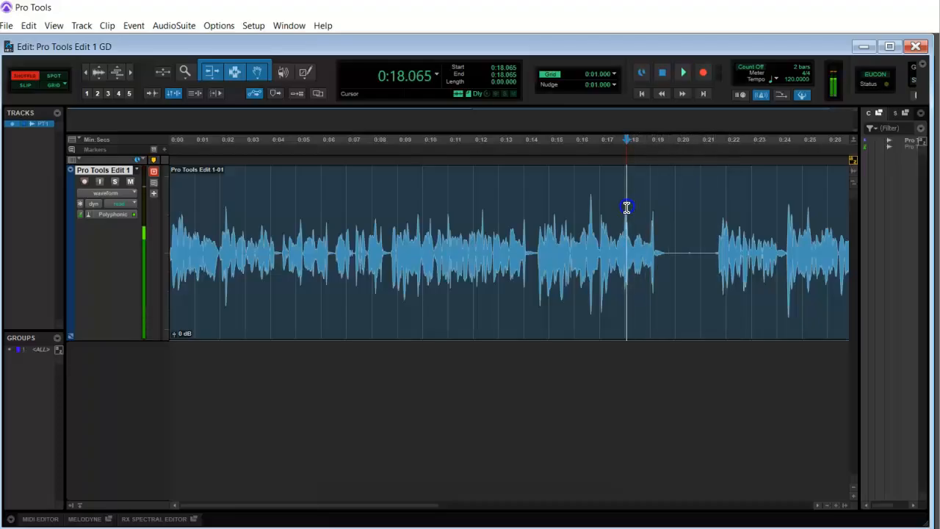
# Step: Delete the long pause from about 0:19.690 to 0:21.546 in Shuffle mode so the following audio closes the gap
pyautogui.doubleClick(666, 254)
pyautogui.click(659, 252)
pyautogui.click(655, 252)
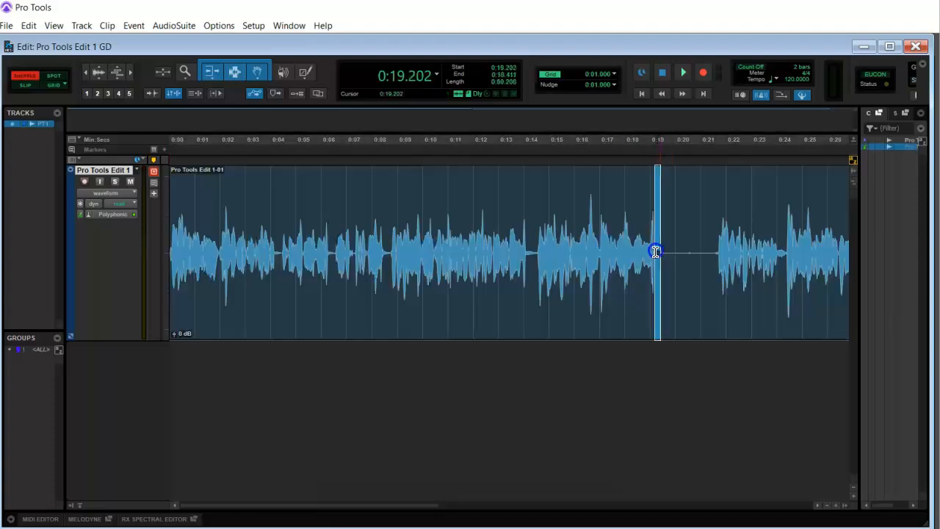
pyautogui.click(676, 252)
pyautogui.moveTo(676, 252); pyautogui.dragTo(696, 254)
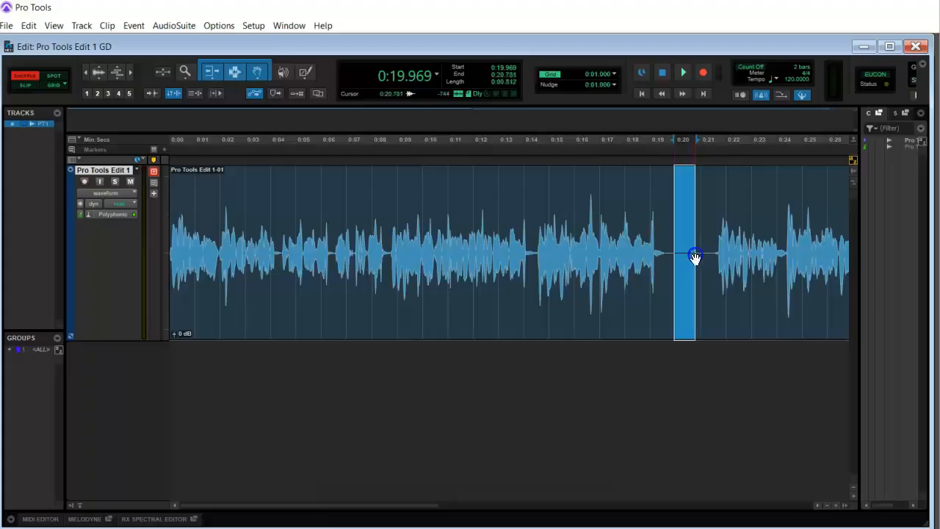
pyautogui.click(667, 252)
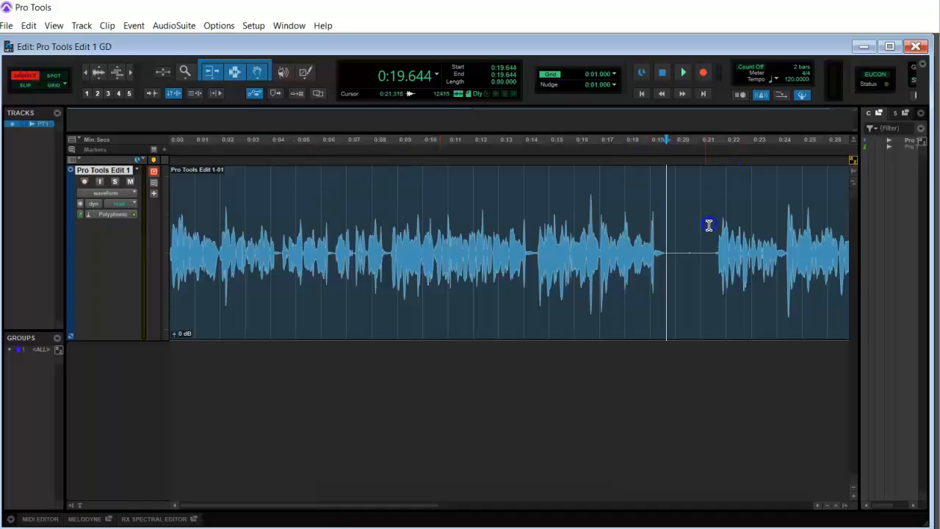
pyautogui.moveTo(668, 240); pyautogui.dragTo(716, 263)
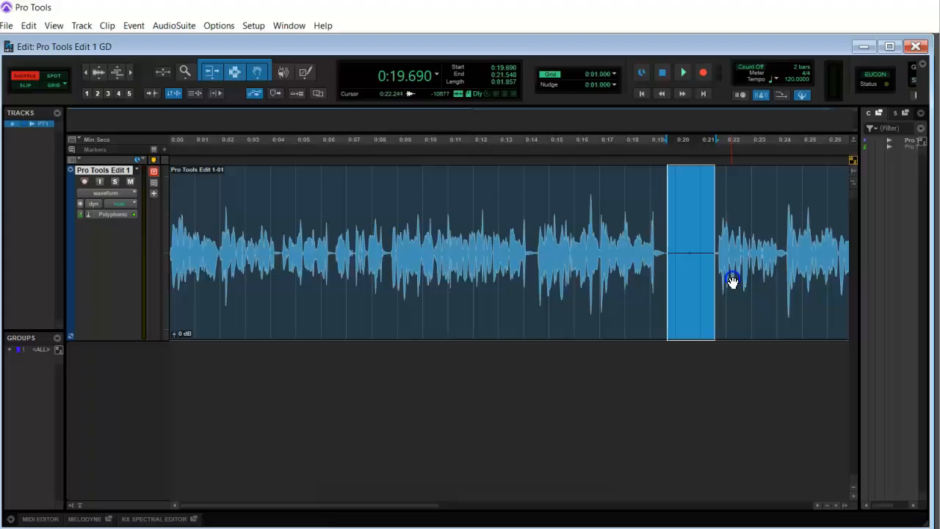
pyautogui.press('Delete')
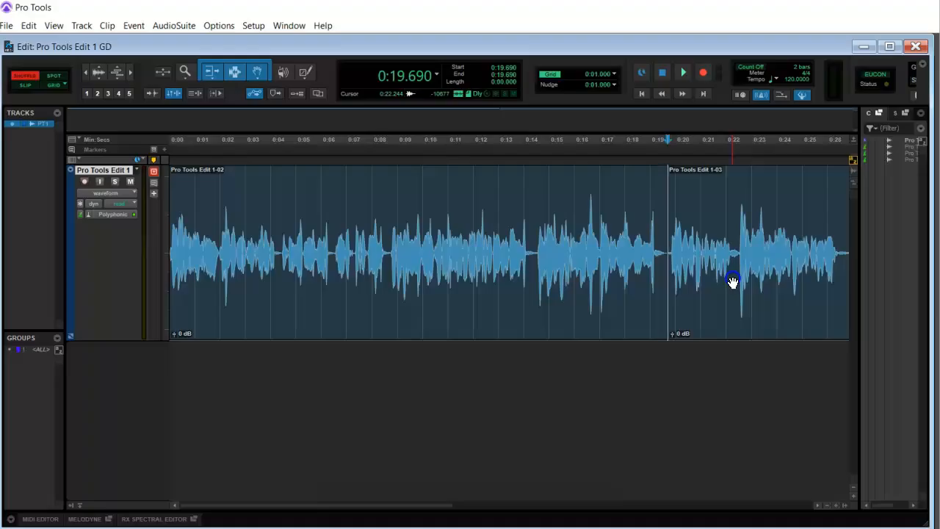
# Step: Audition the tightened pause by playing across the new edit from about 0:17.832
pyautogui.click(621, 218)
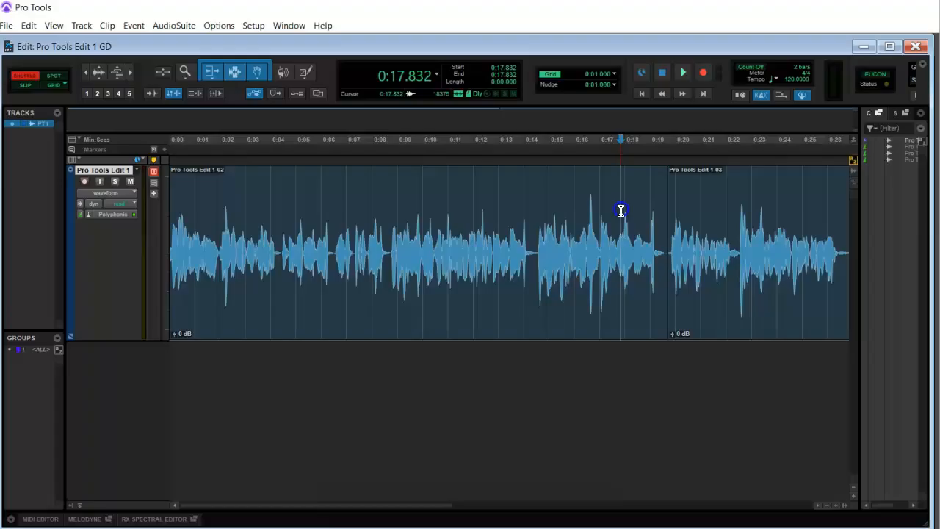
pyautogui.press('space')
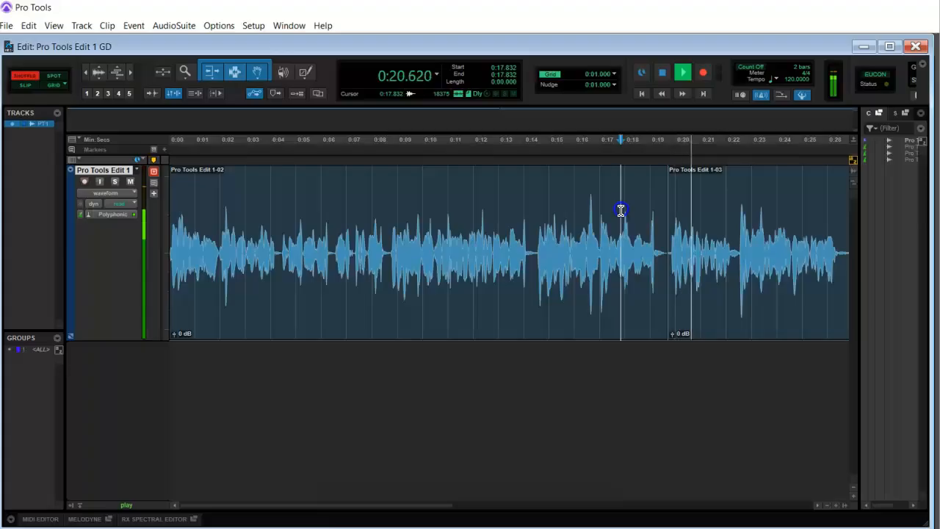
pyautogui.press('space')
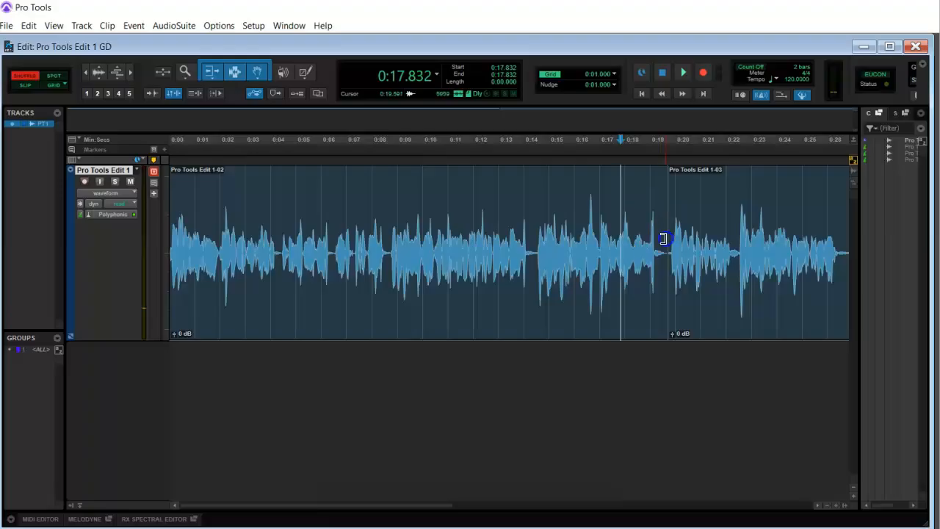
# Step: Trim the end of the clip before the edit to about 0:19.586, and audition the transition from about 0:18.250
pyautogui.scroll(2, 664, 239)
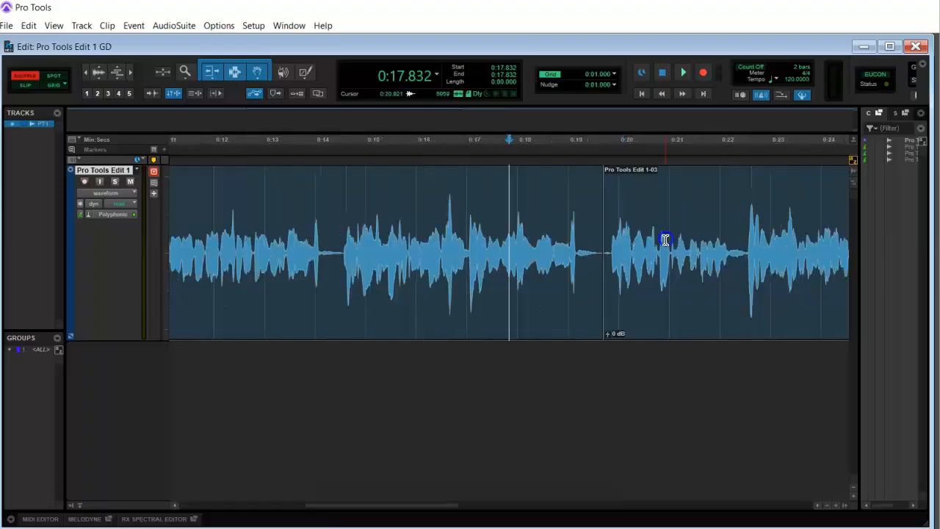
pyautogui.scroll(2, 666, 240)
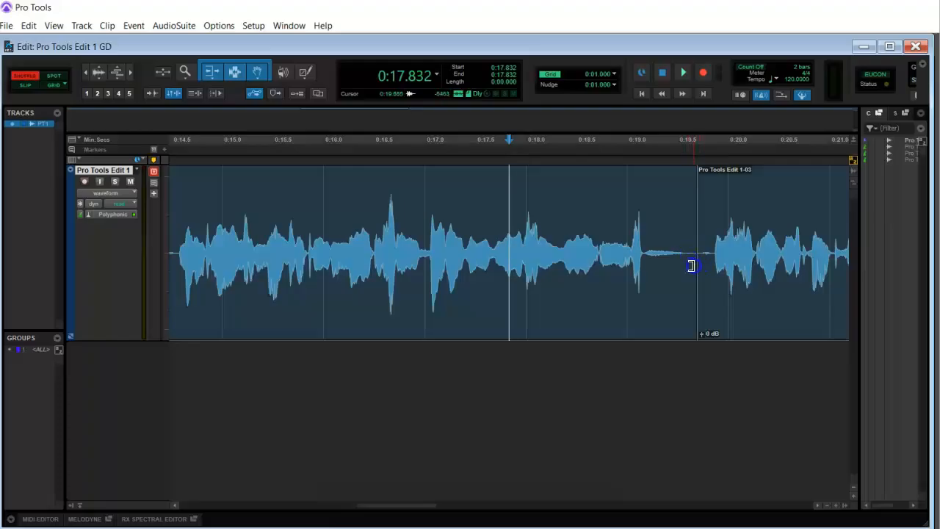
pyautogui.click(691, 266)
pyautogui.moveTo(691, 266); pyautogui.dragTo(685, 267)
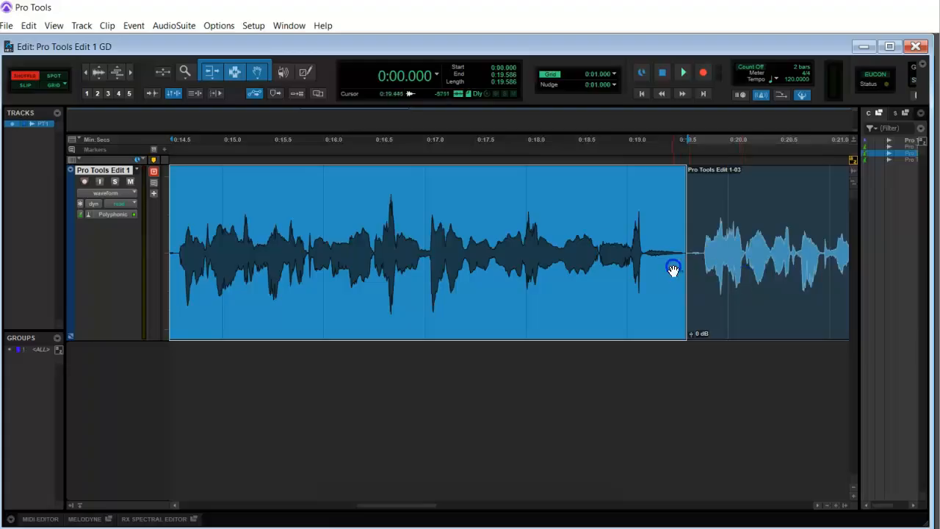
pyautogui.click(552, 226)
pyautogui.press('space')
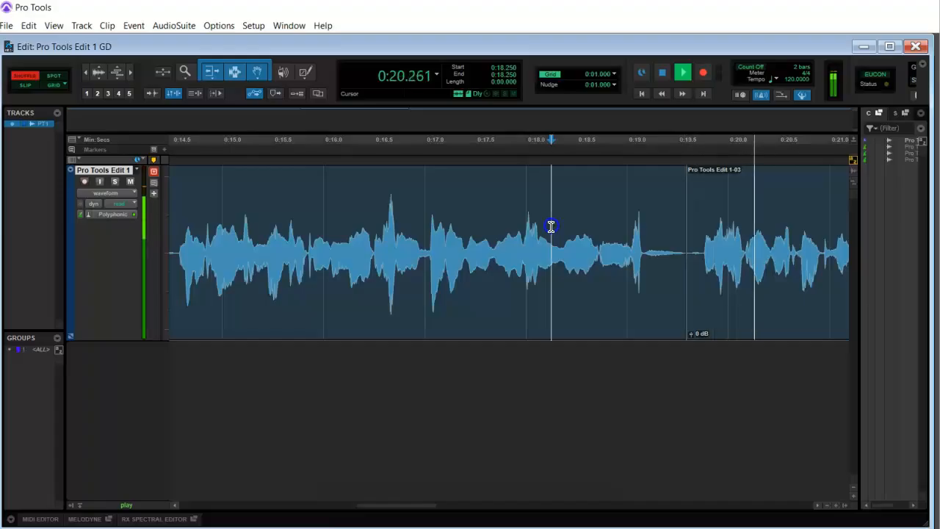
pyautogui.press('space')
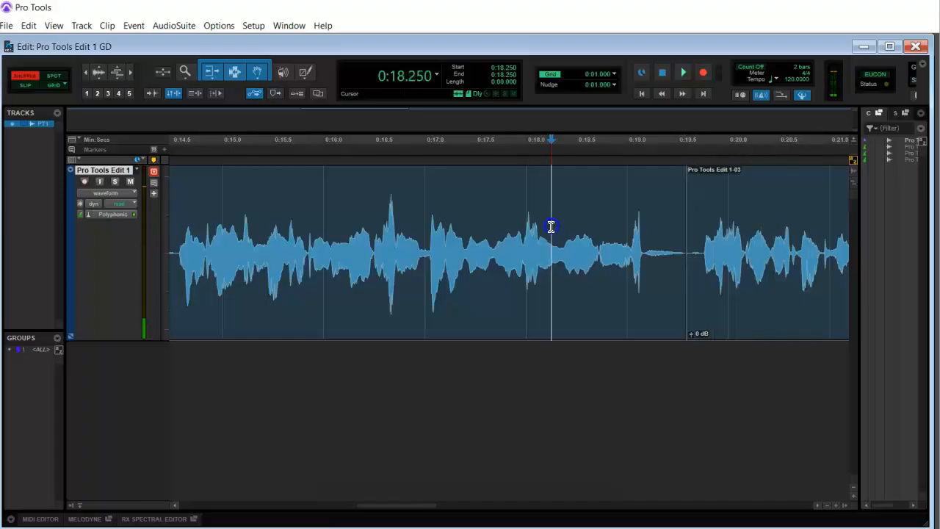
# Step: Trim the start of the clip after the edit up to its first spoken word, and audition from about 0:18.140
pyautogui.doubleClick(692, 271)
pyautogui.moveTo(692, 272); pyautogui.dragTo(687, 274)
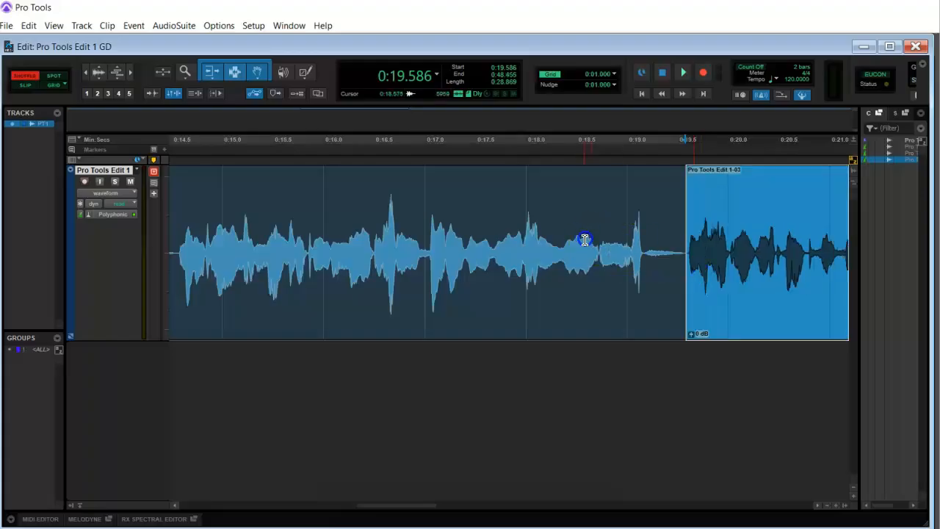
pyautogui.click(540, 219)
pyautogui.press('space')
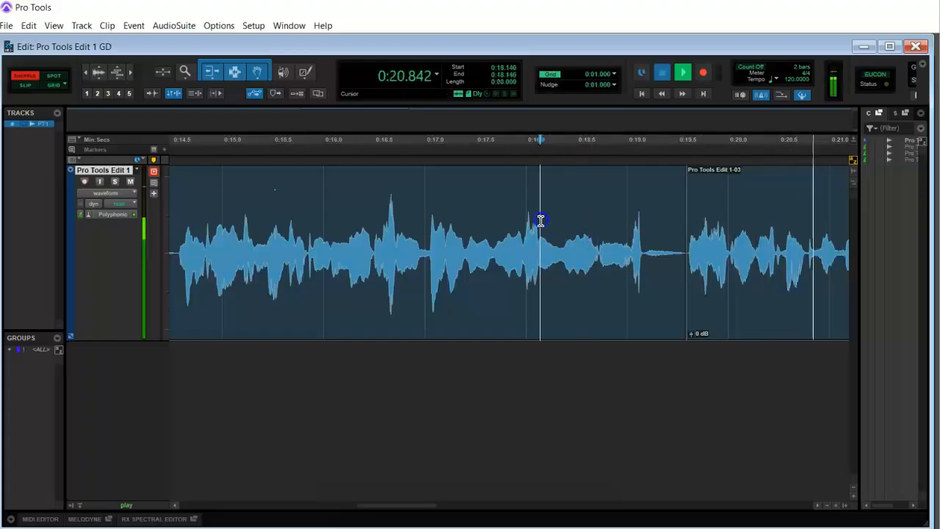
pyautogui.press('space')
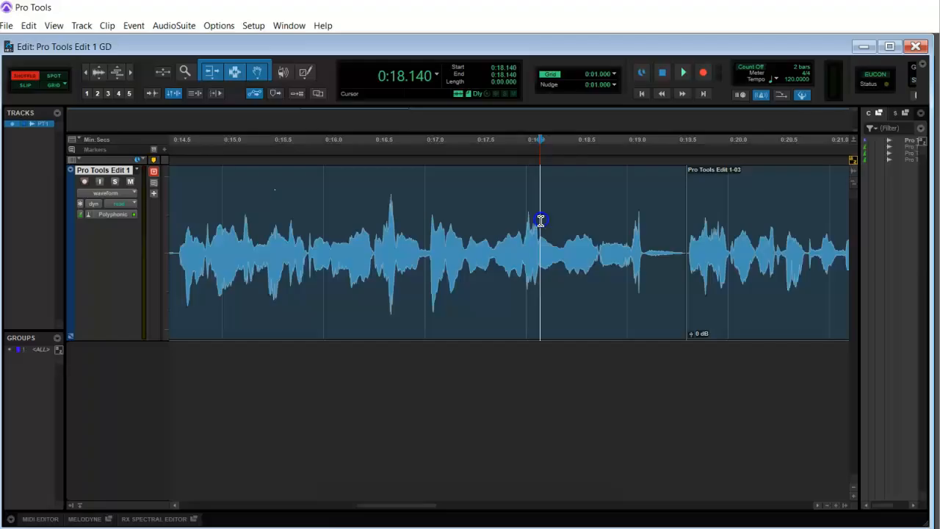
# Step: Audition the narration onward from 0:18.140, and replay the passage starting at about 0:26.761
pyautogui.press('r')
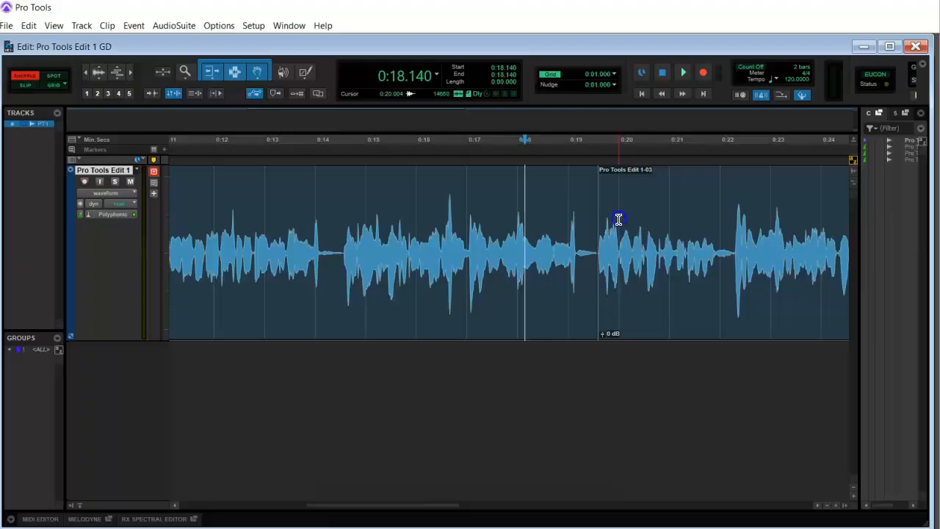
pyautogui.press('space')
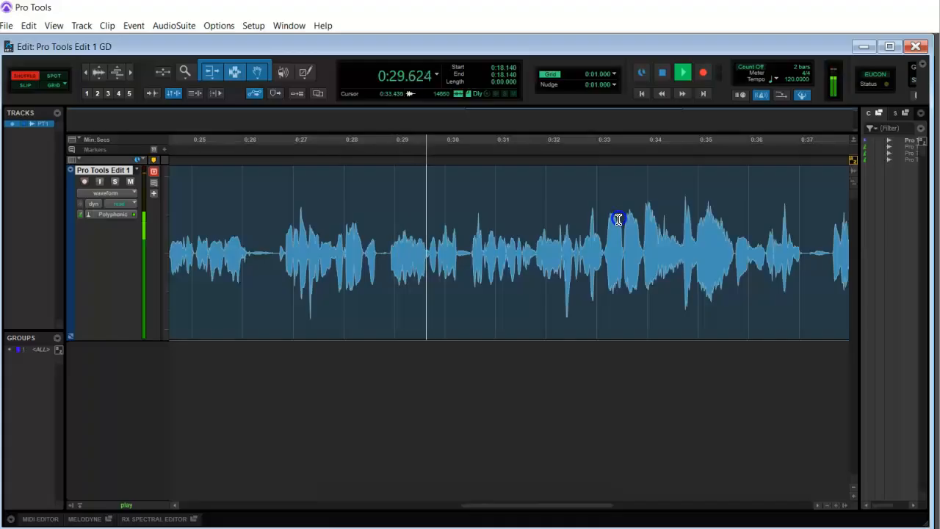
pyautogui.press('space')
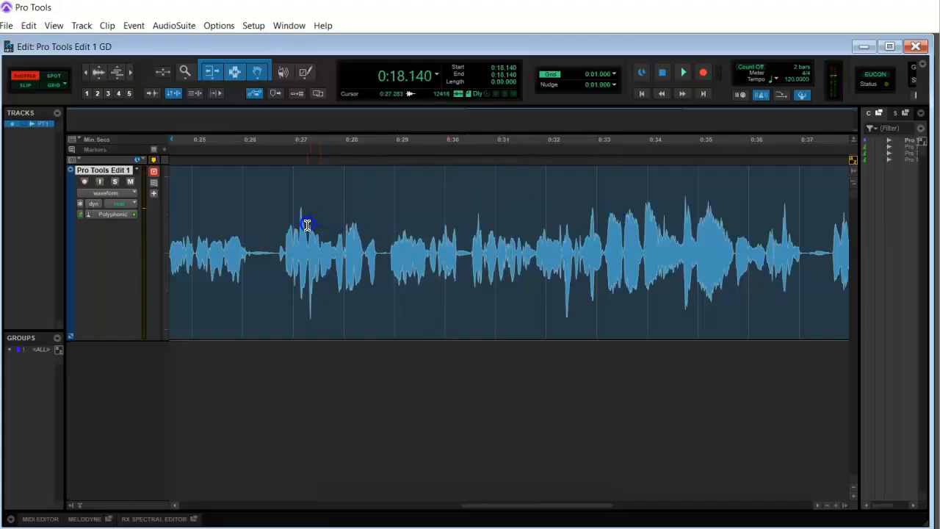
pyautogui.click(281, 222)
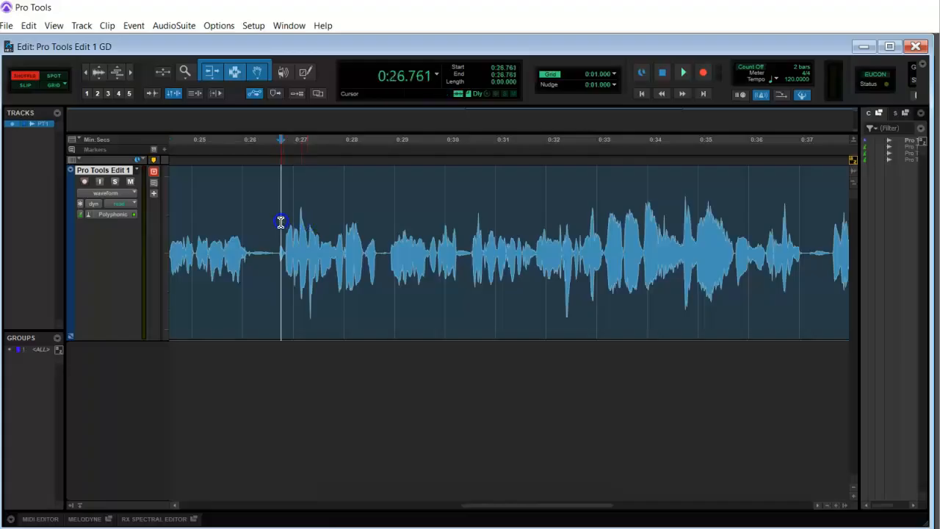
pyautogui.press('space')
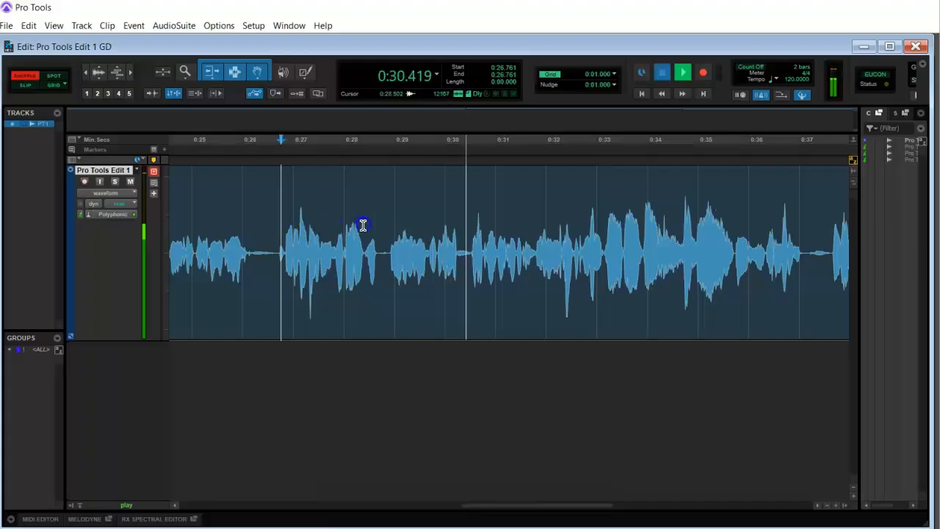
pyautogui.press('space')
# Step: Locate the unwanted phrase by ear and delete it from about 0:27.852 to 0:28.885 in Shuffle mode
pyautogui.moveTo(388, 233); pyautogui.dragTo(468, 235)
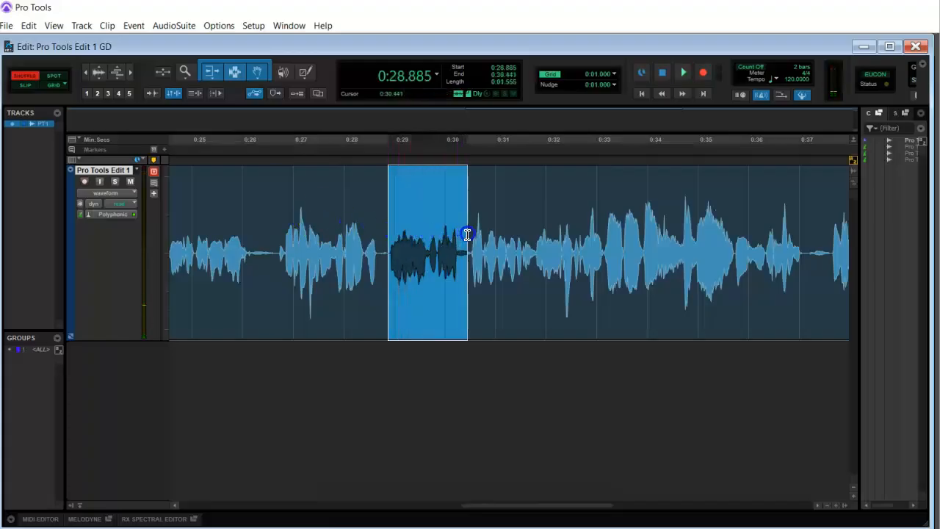
pyautogui.click(333, 240)
pyautogui.press('space')
pyautogui.press('space')
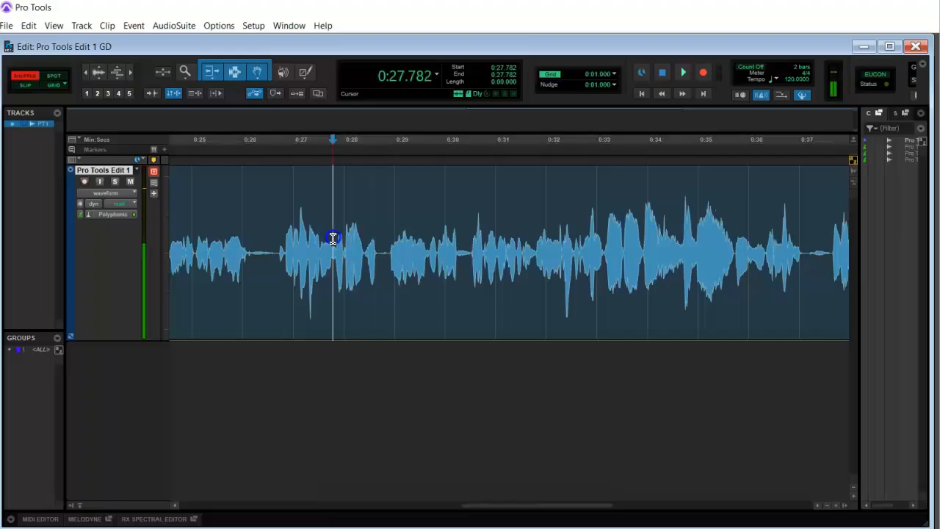
pyautogui.click(336, 239)
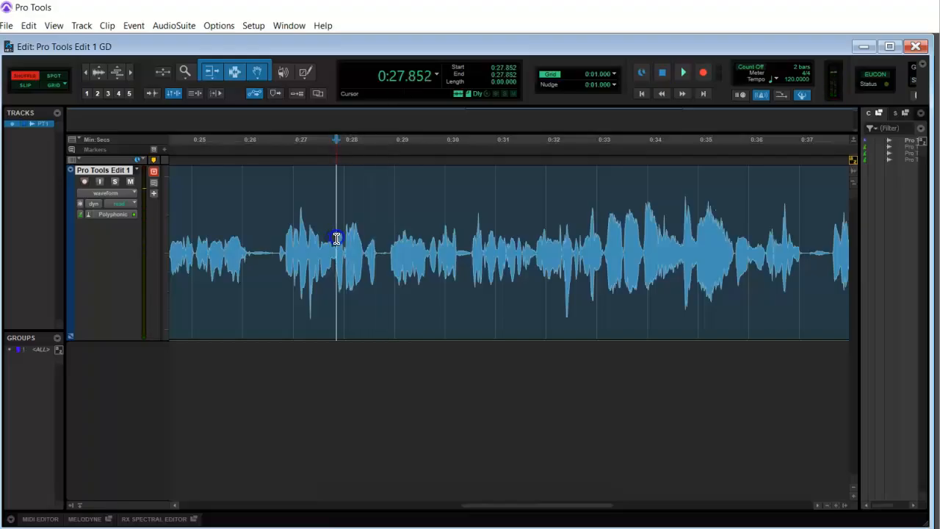
pyautogui.press('space')
pyautogui.press('space')
pyautogui.moveTo(336, 239); pyautogui.dragTo(389, 262)
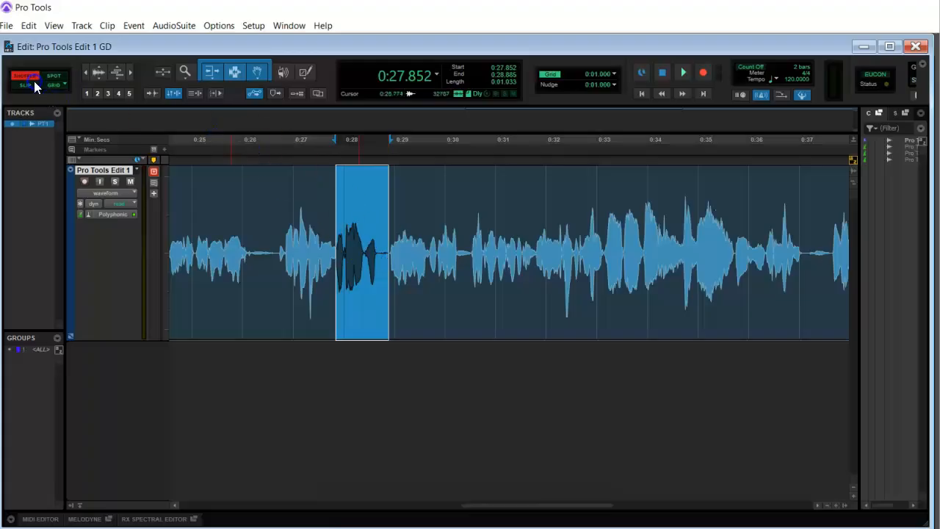
pyautogui.click(413, 151)
pyautogui.press('Delete')
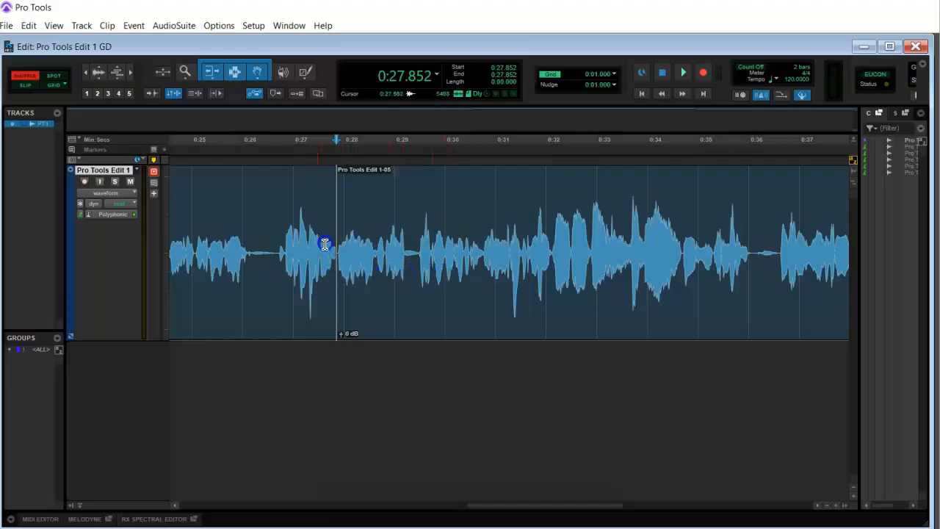
# Step: Play across the phrase deletion from about 0:26.621 to check the edit and hear the following narration
pyautogui.click(274, 223)
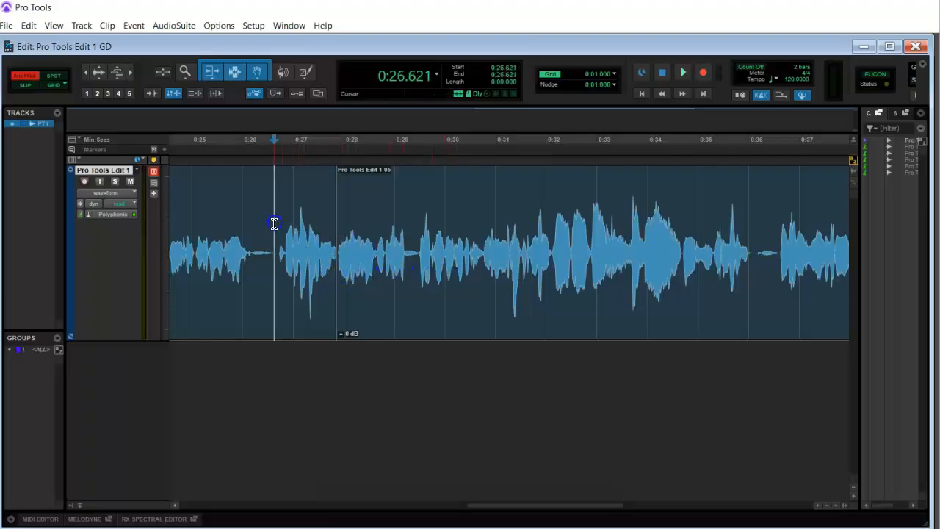
pyautogui.press('space')
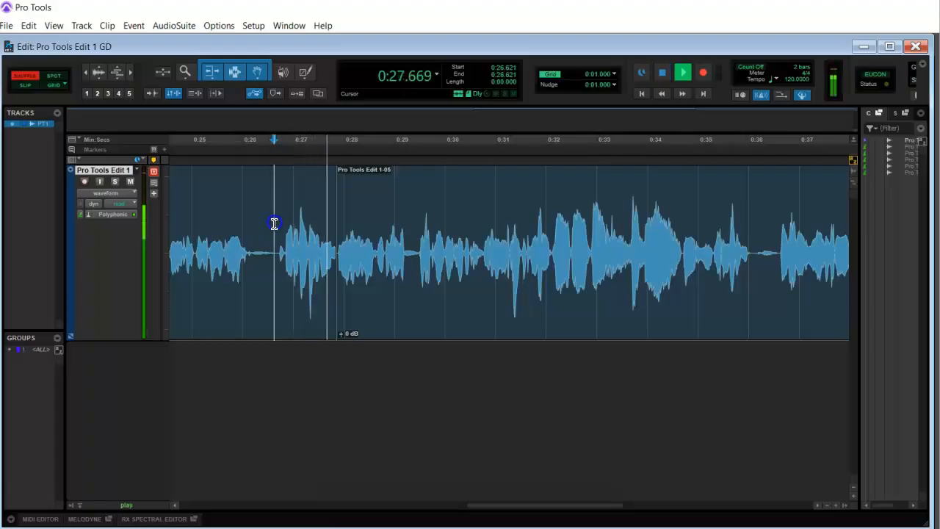
pyautogui.press('space')
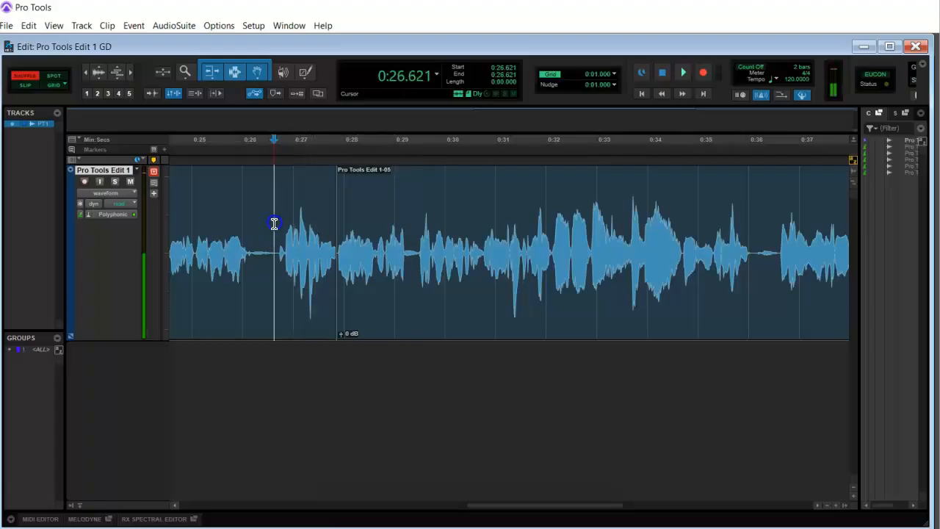
pyautogui.press('space')
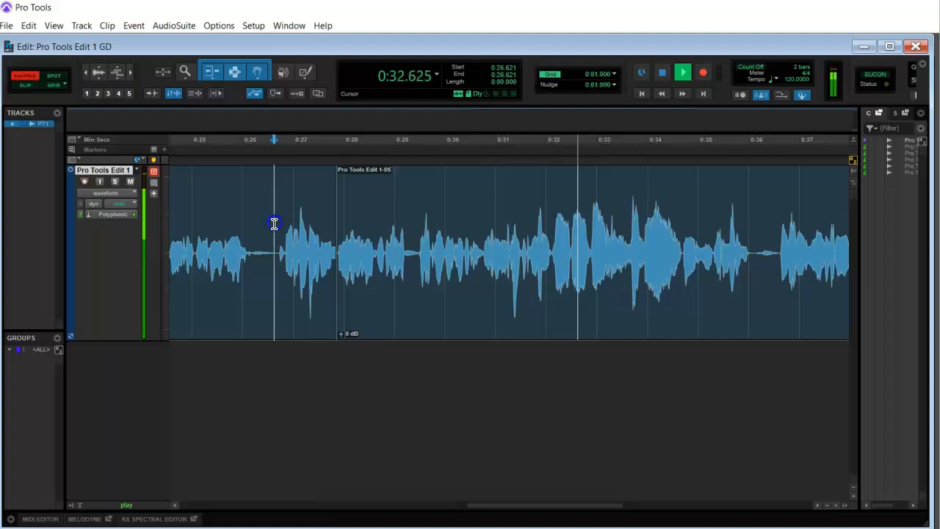
pyautogui.press('space')
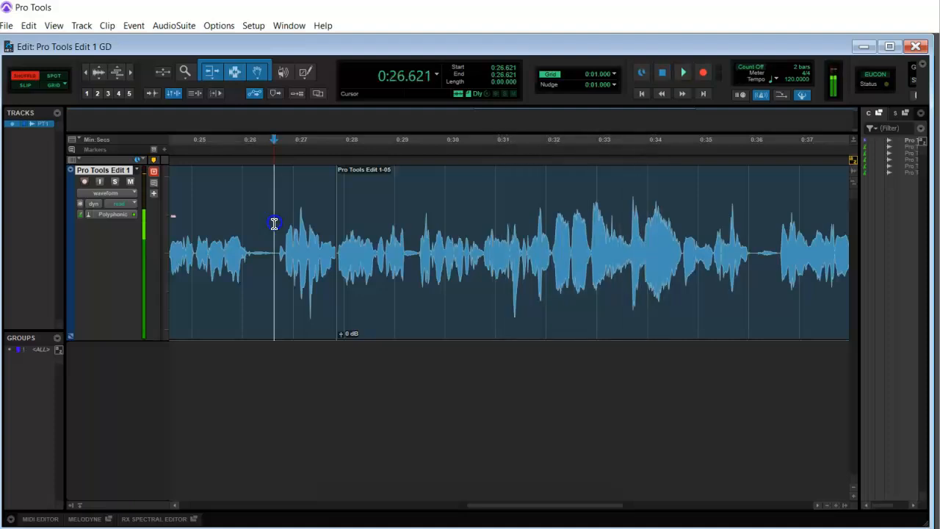
# Step: Audition from about 0:31.172 to find where the unwanted phrase begins, and split the clip there at about 0:32.101
pyautogui.click(504, 211)
pyautogui.press('space')
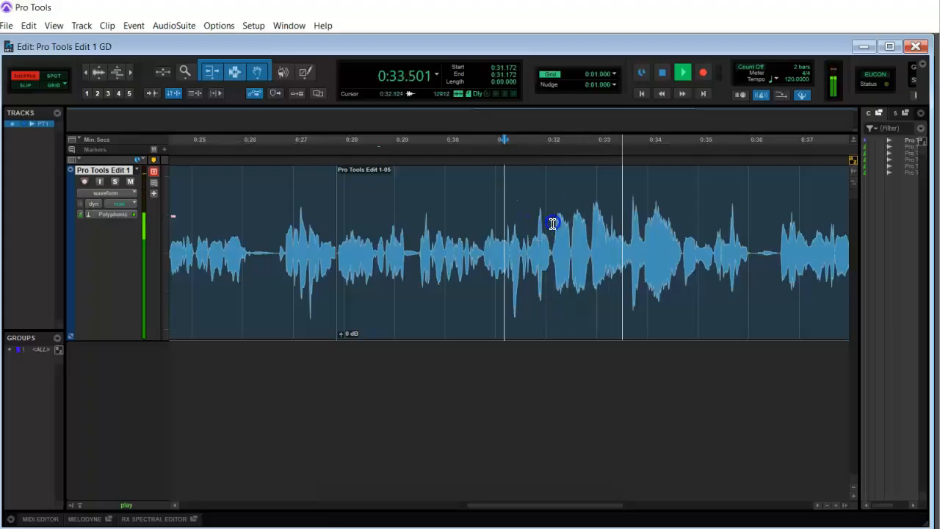
pyautogui.press('space')
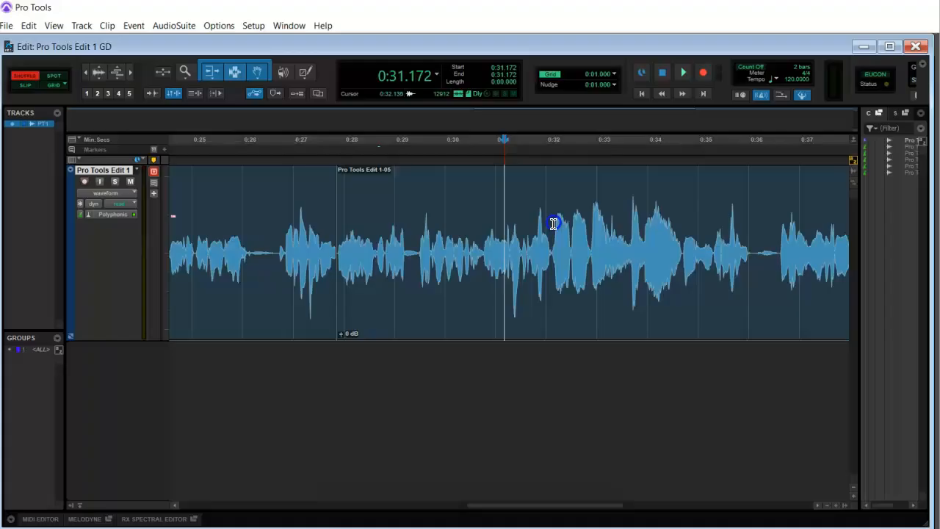
pyautogui.press('space')
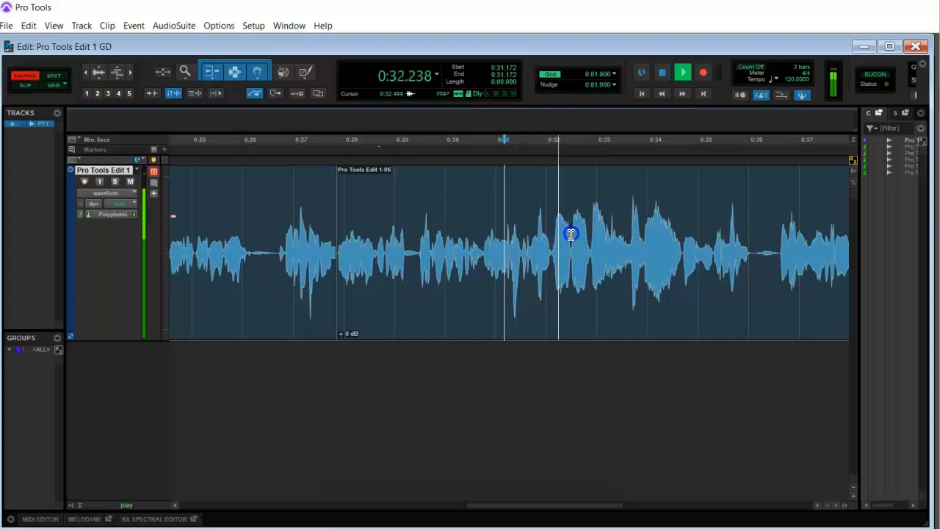
pyautogui.press('space')
pyautogui.click(550, 244)
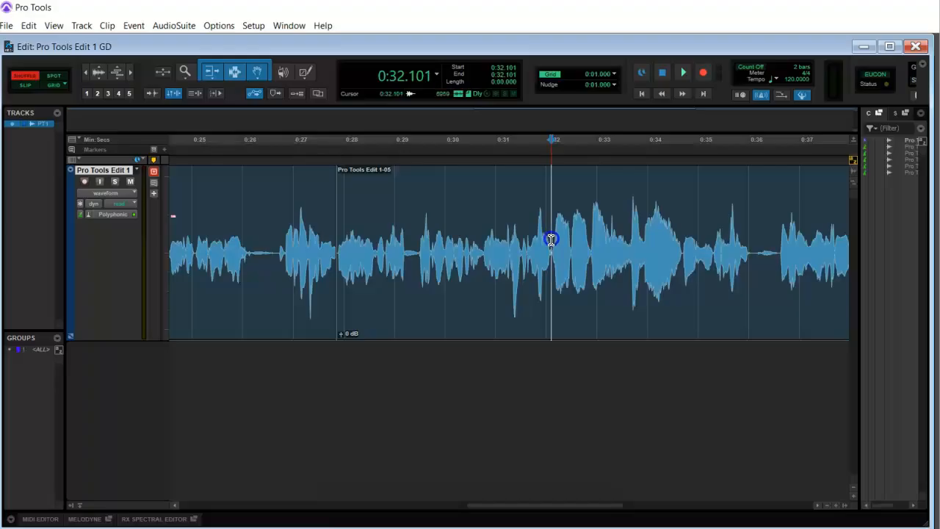
pyautogui.hotkey('ctrl', 'e')
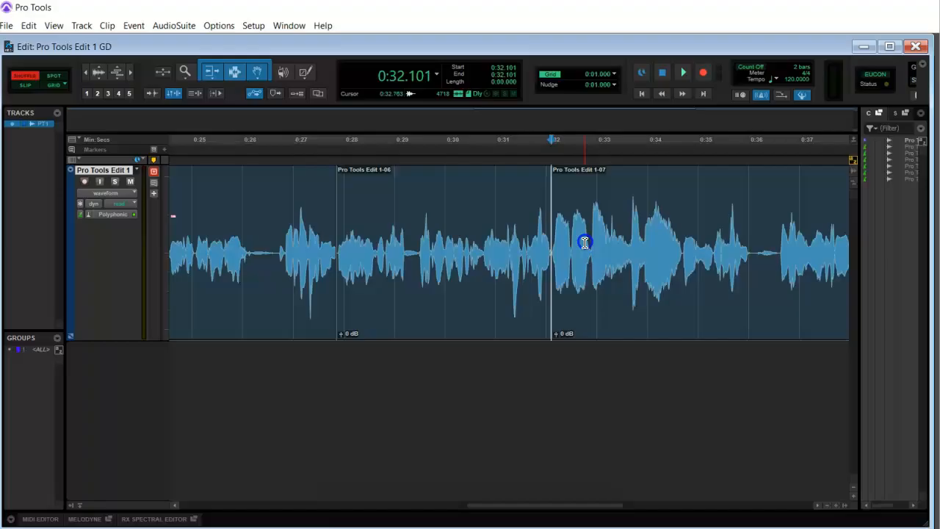
# Step: Play on from the split to find where the phrase ends, and split the clip at about 0:34.690
pyautogui.press('space')
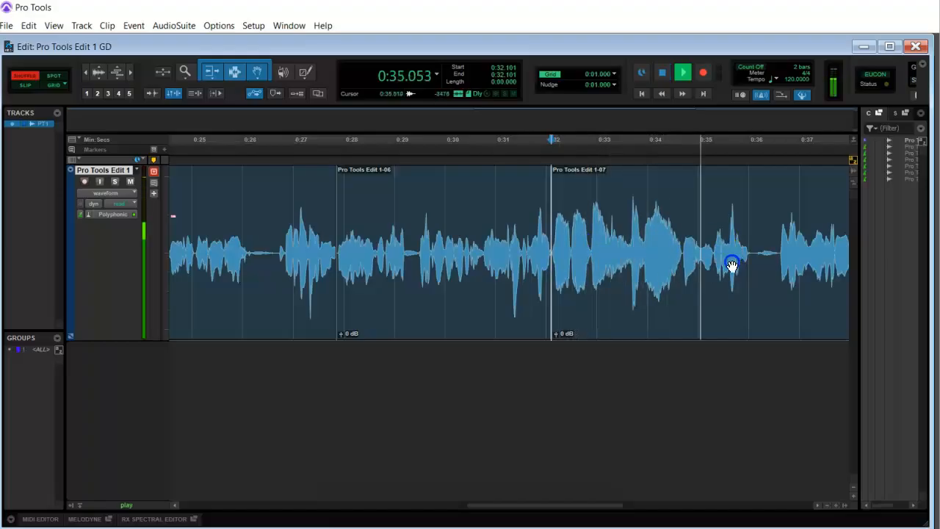
pyautogui.press('space')
pyautogui.click(680, 250)
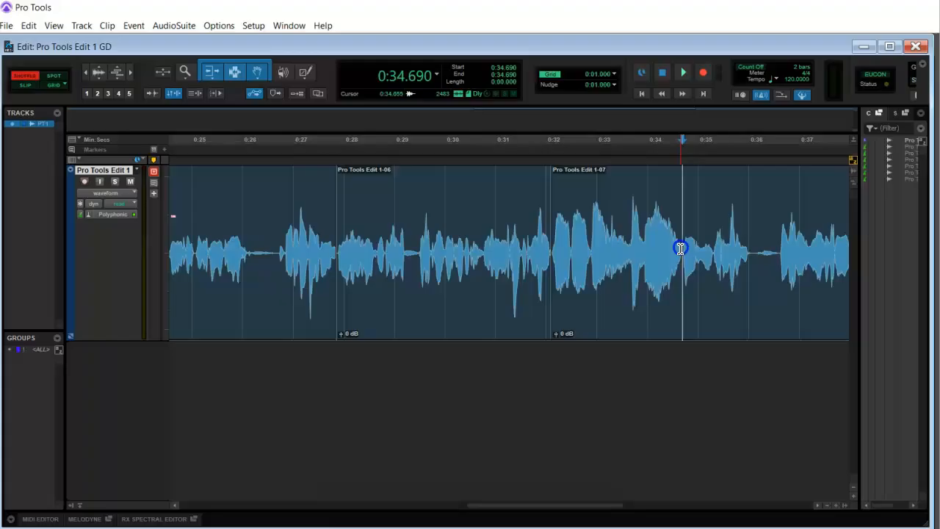
pyautogui.hotkey('ctrl', 'e')
# Step: Delete the separated phrase between about 0:32.101 and 0:34.690 in Shuffle mode
pyautogui.click(645, 302)
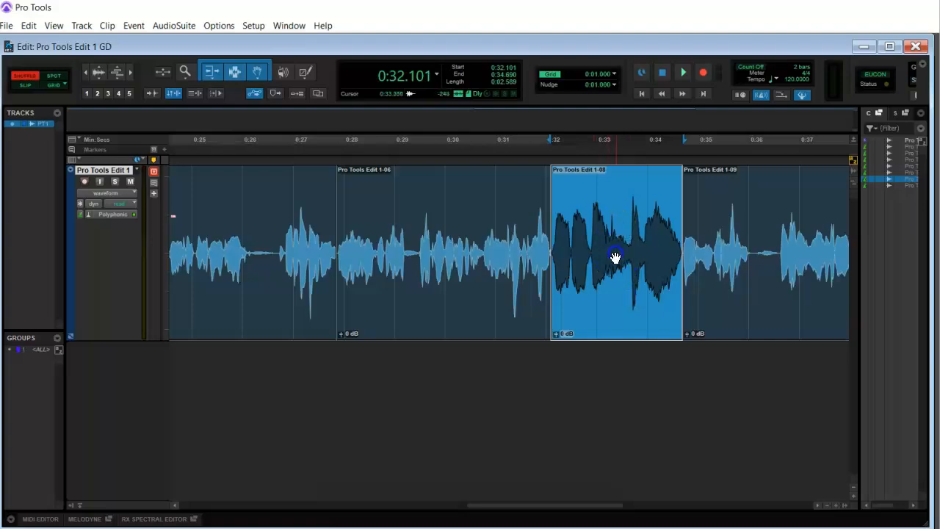
pyautogui.press('space')
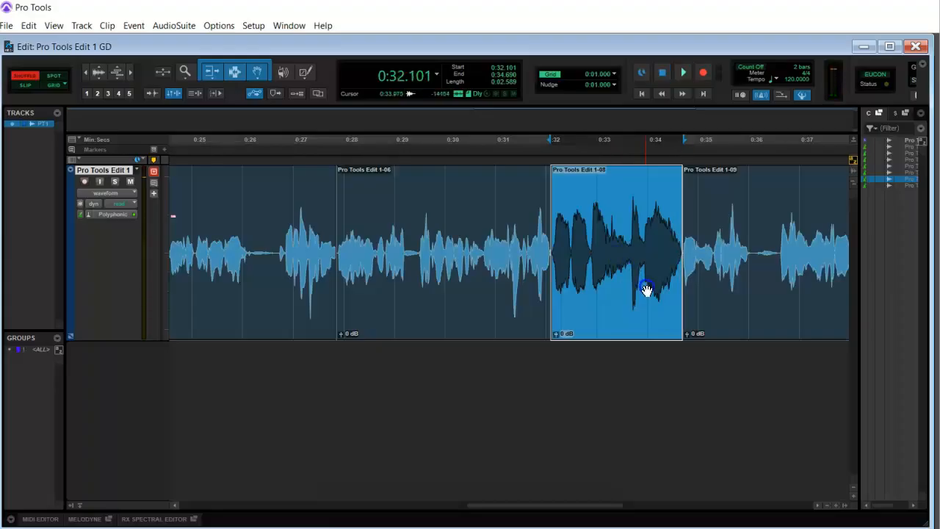
pyautogui.click(723, 239)
pyautogui.click(625, 288)
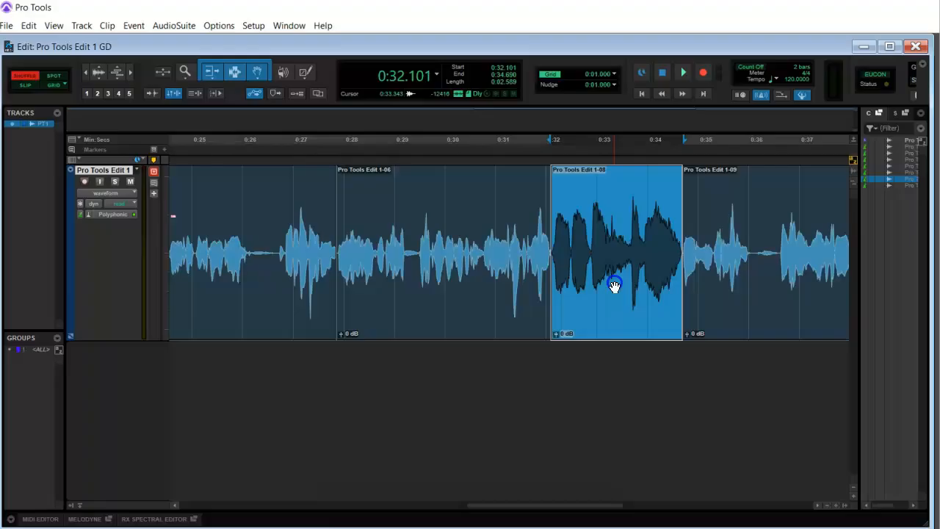
pyautogui.press('Delete')
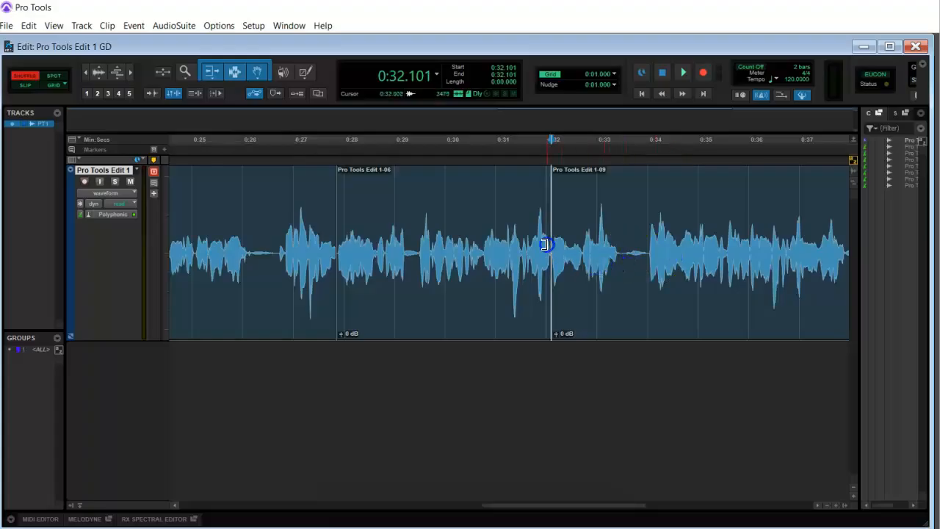
# Step: Play across the new edit point at 0:32.101, starting from about 0:30.476
pyautogui.click(469, 225)
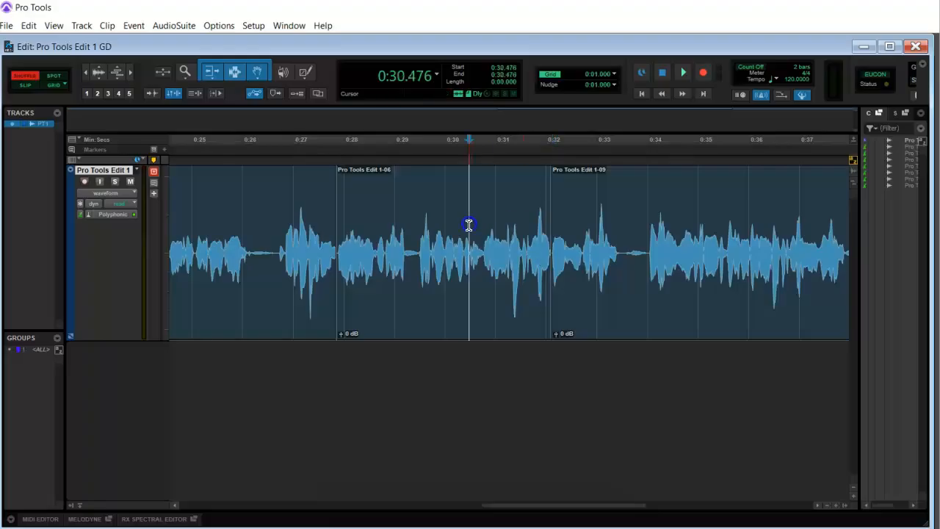
pyautogui.press('space')
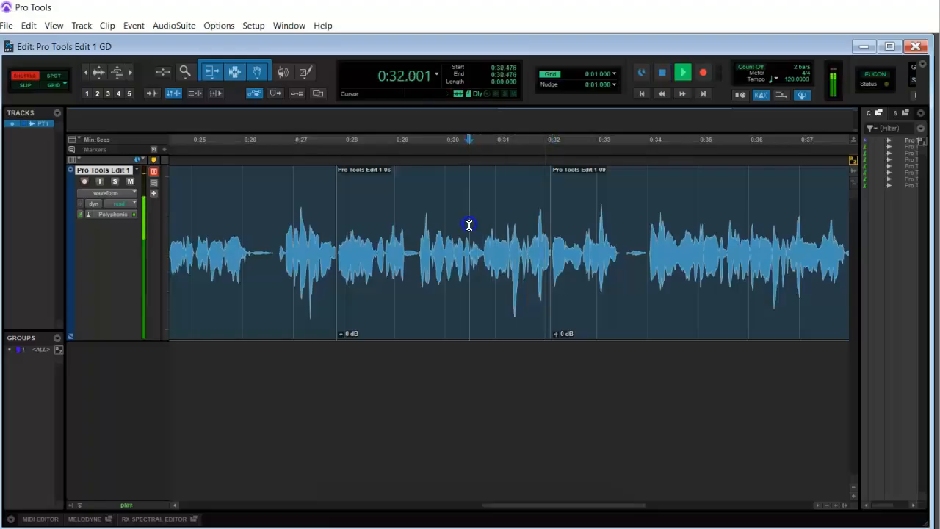
pyautogui.press('space')
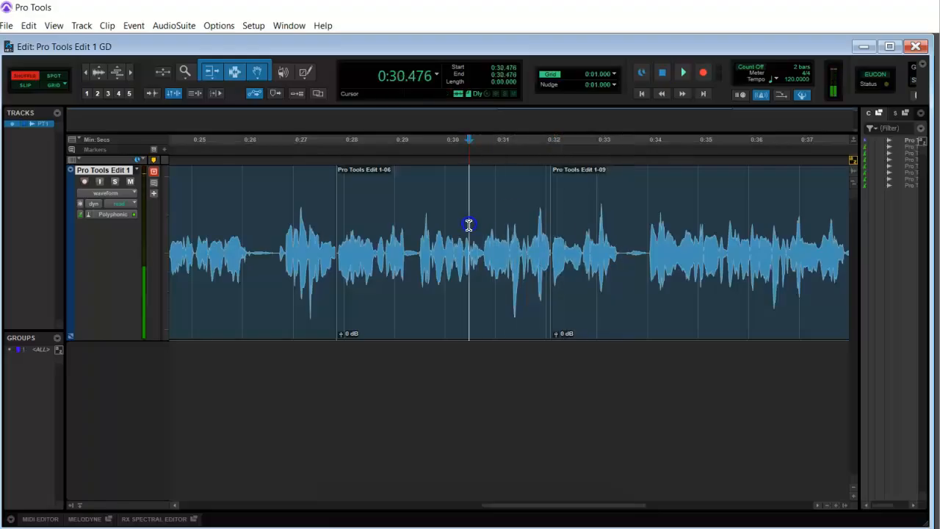
pyautogui.moveTo(518, 211); pyautogui.dragTo(590, 214)
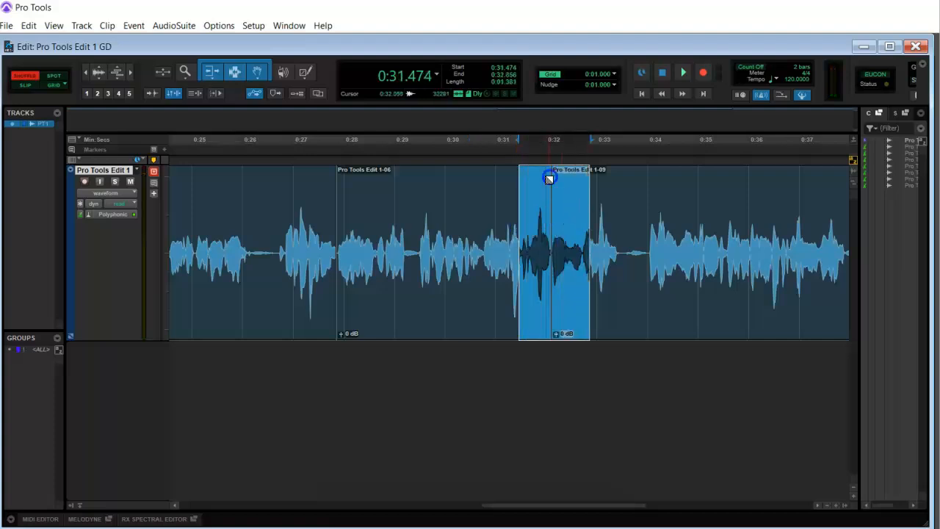
pyautogui.click(497, 203)
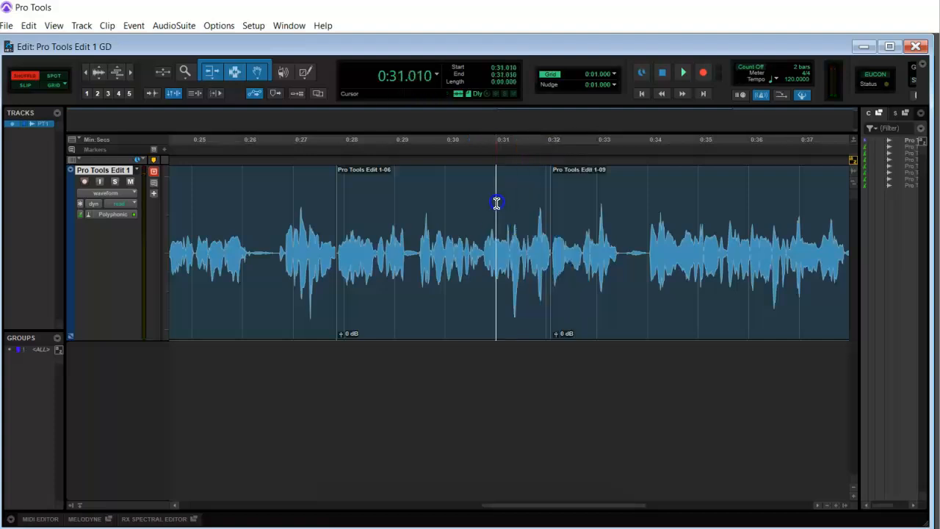
# Step: Listen across the edit from about 0:31.776 and through to the end of the narration
pyautogui.click(535, 202)
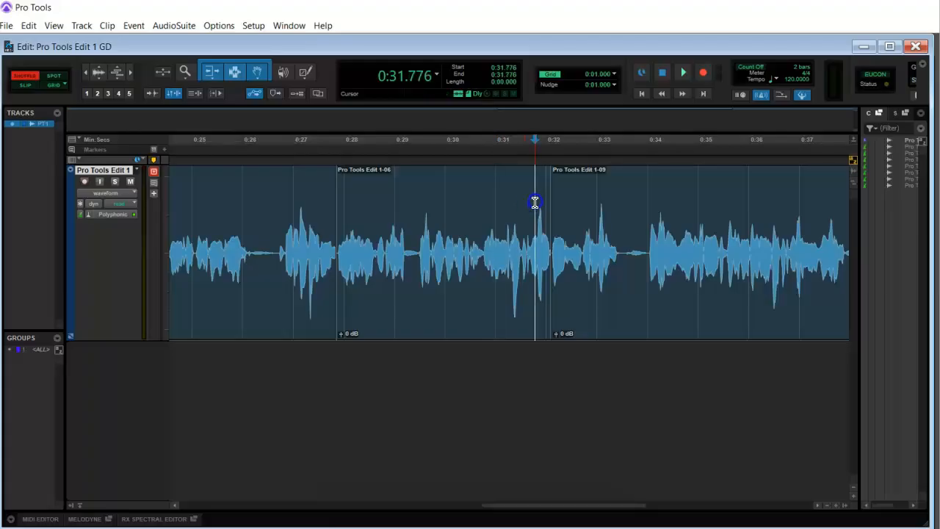
pyautogui.press('space')
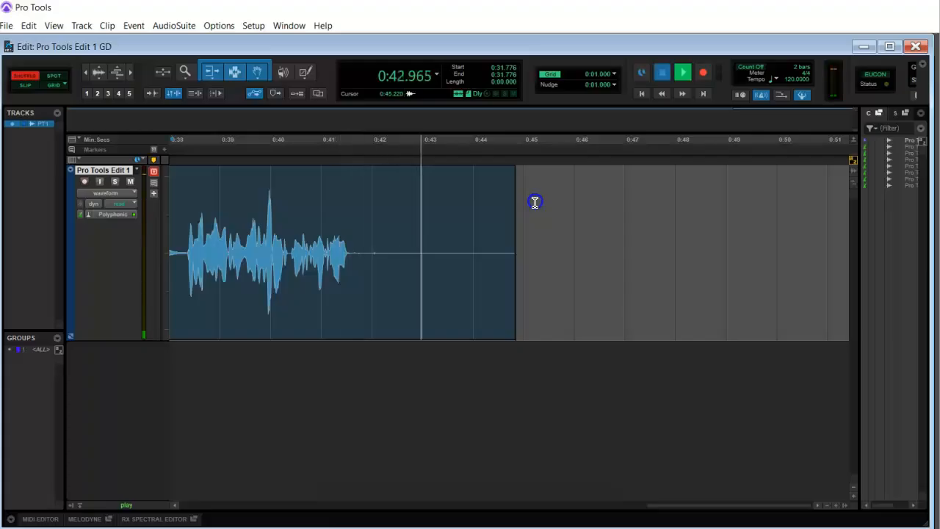
pyautogui.press('space')
# Step: Trim the trailing silence back to the last spoken word at about 0:41.6, and audition the ending from about 0:39.973
pyautogui.click(410, 256)
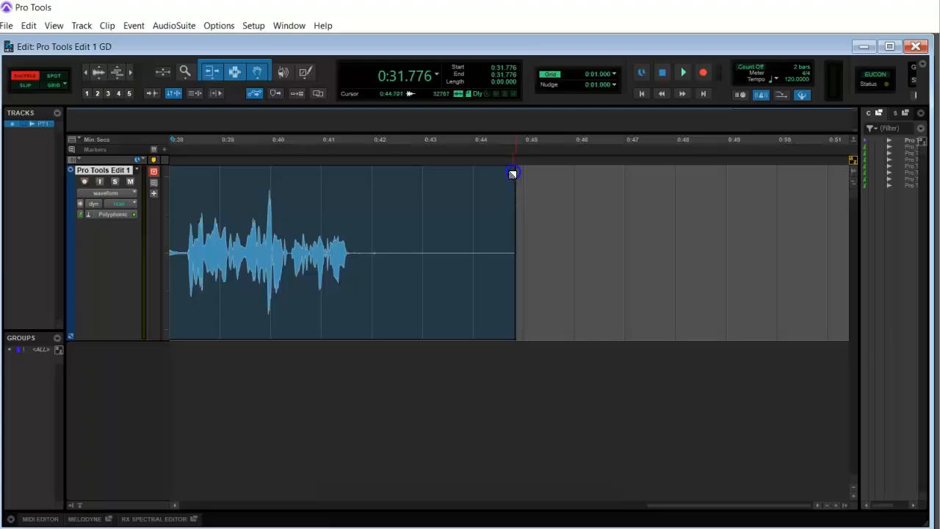
pyautogui.click(512, 268)
pyautogui.moveTo(507, 253); pyautogui.dragTo(351, 260)
pyautogui.click(269, 219)
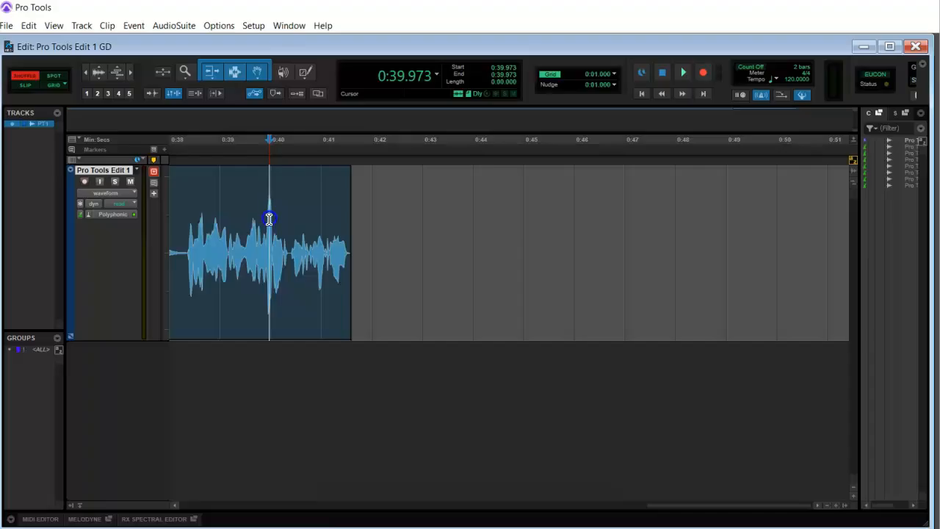
pyautogui.press('space')
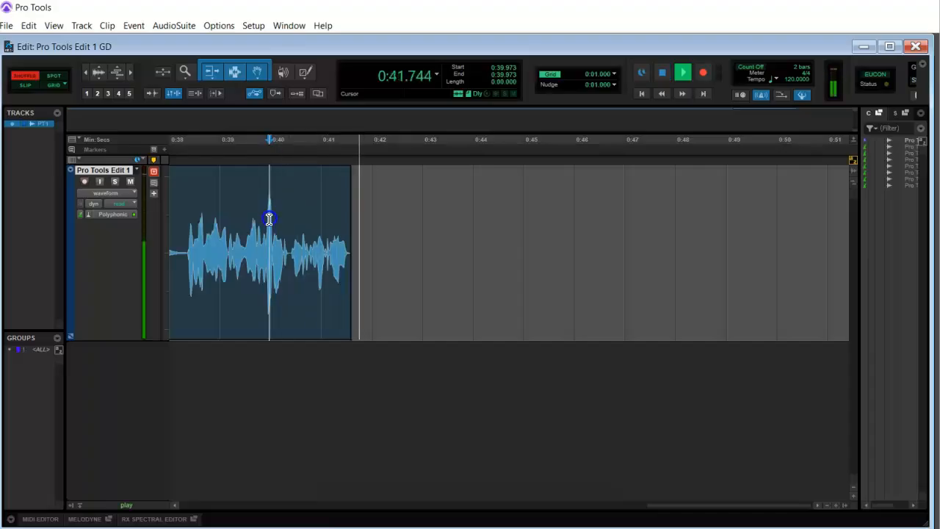
pyautogui.press('space')
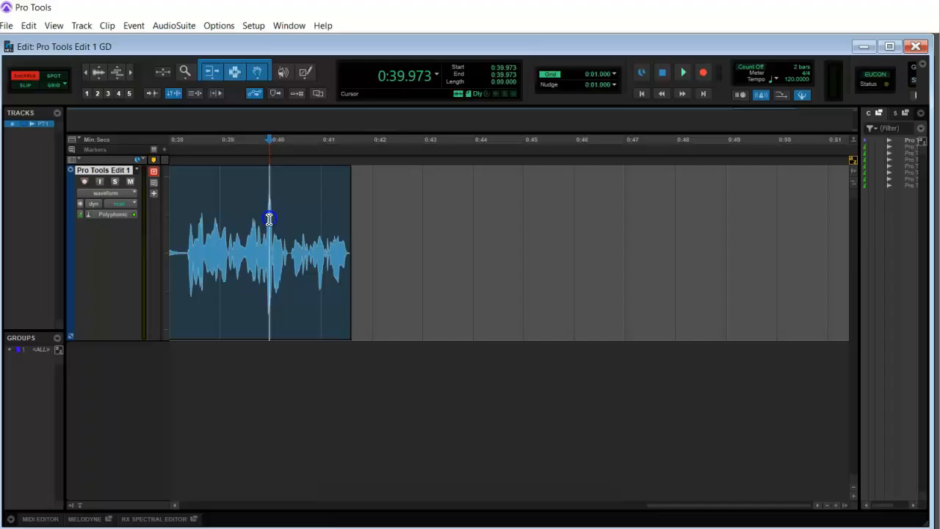
# Step: Return to the session start and scrub the narration forwards and backwards between about 0:03 and 0:06 with the Scrubber tool
pyautogui.press('Return')
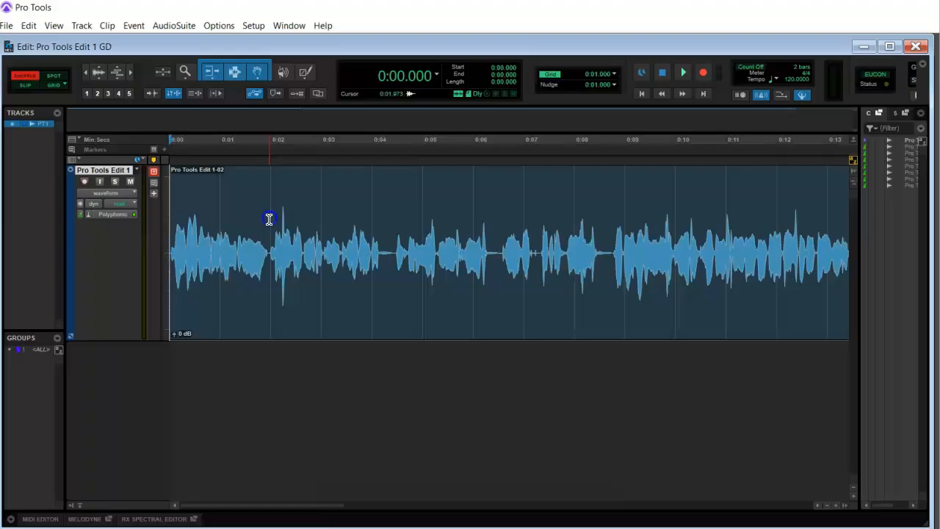
pyautogui.click(371, 192)
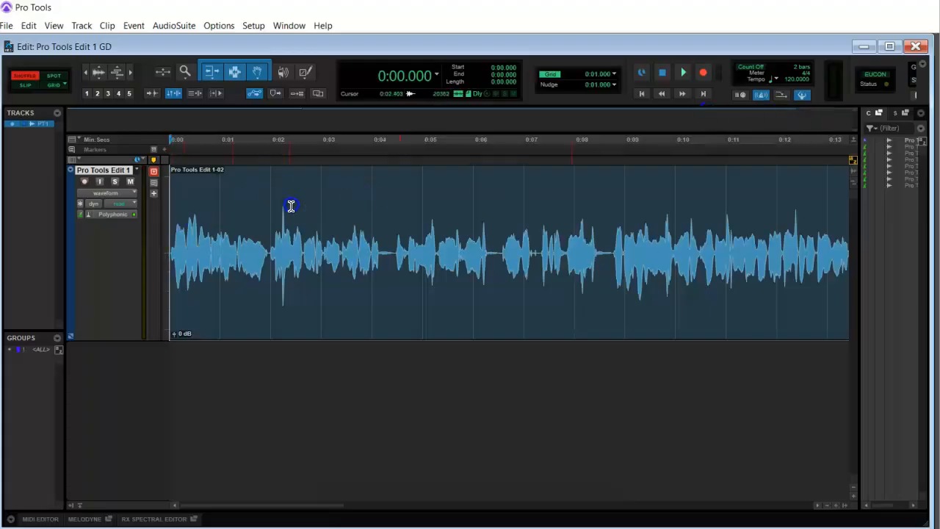
pyautogui.click(282, 73)
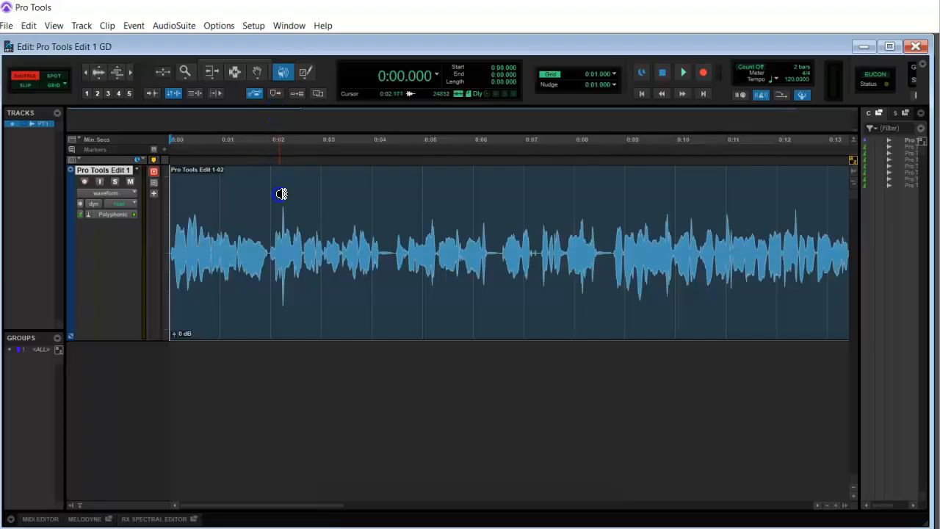
pyautogui.click(329, 206)
pyautogui.moveTo(329, 206); pyautogui.dragTo(327, 207)
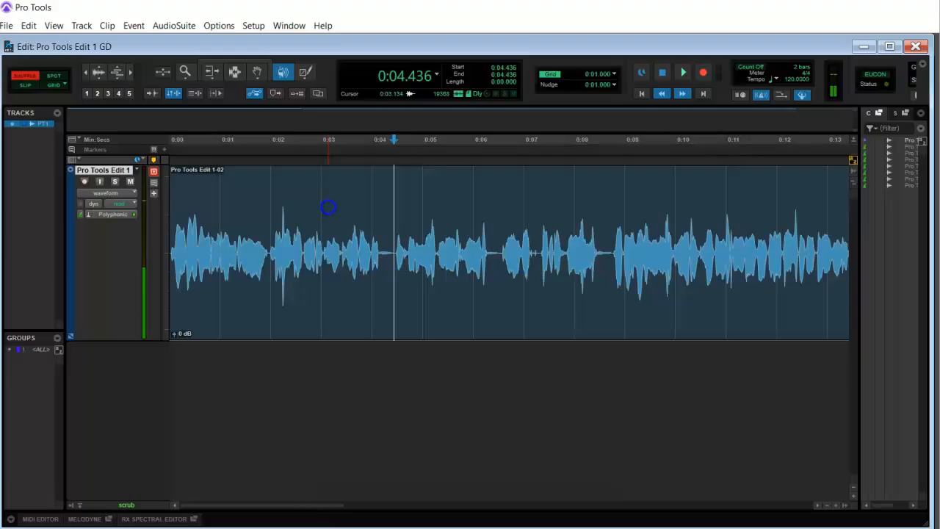
pyautogui.moveTo(328, 207); pyautogui.dragTo(328, 206)
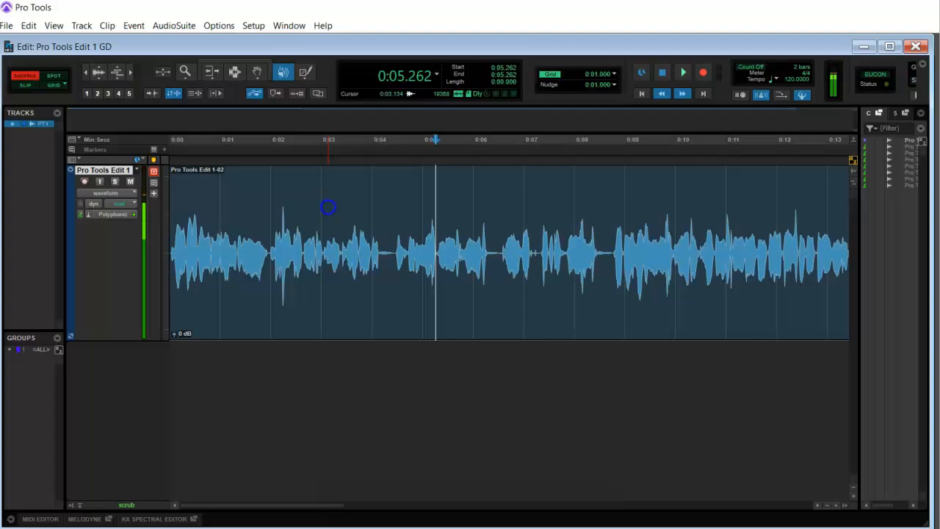
pyautogui.moveTo(436, 207); pyautogui.dragTo(337, 207)
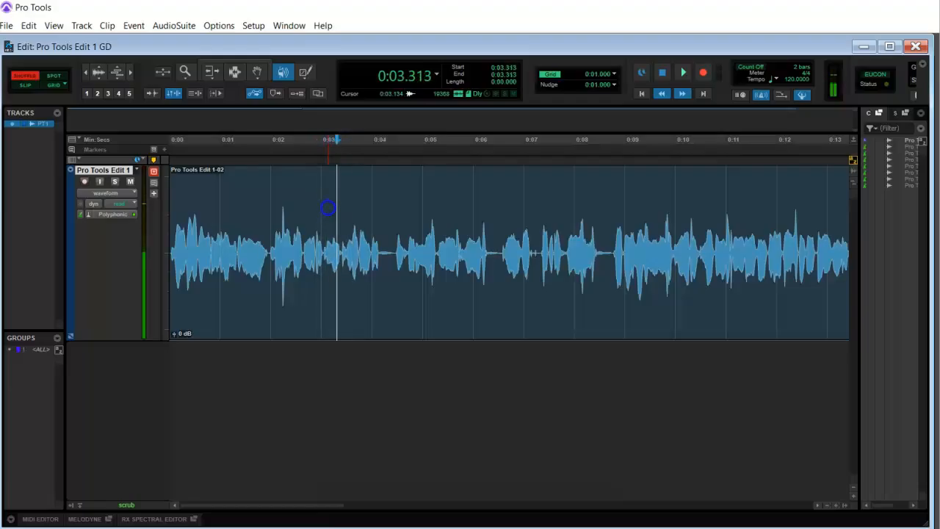
pyautogui.moveTo(328, 208); pyautogui.dragTo(330, 207)
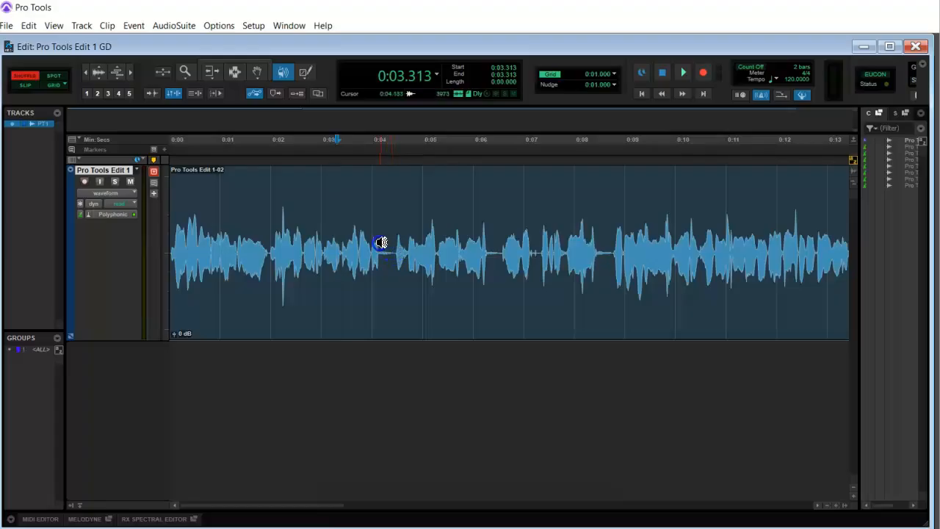
pyautogui.moveTo(381, 242); pyautogui.dragTo(380, 243)
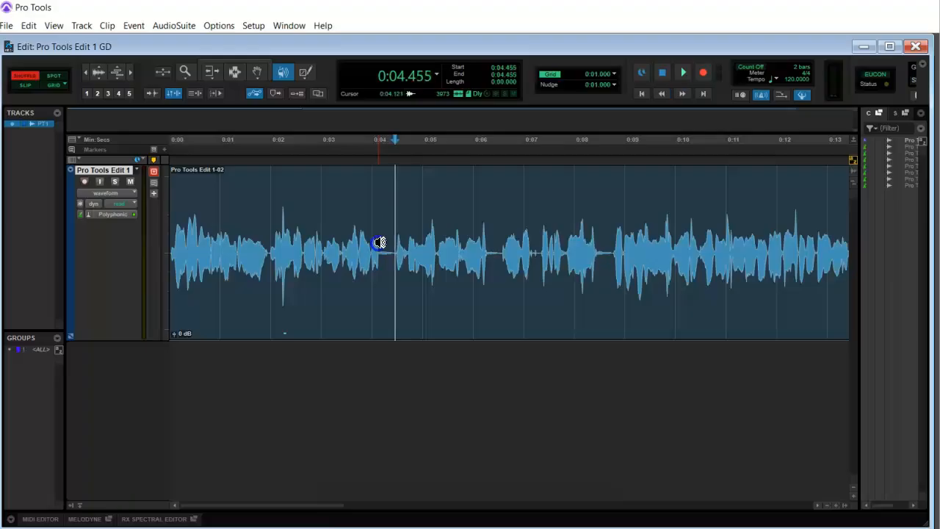
pyautogui.moveTo(460, 239); pyautogui.dragTo(453, 235)
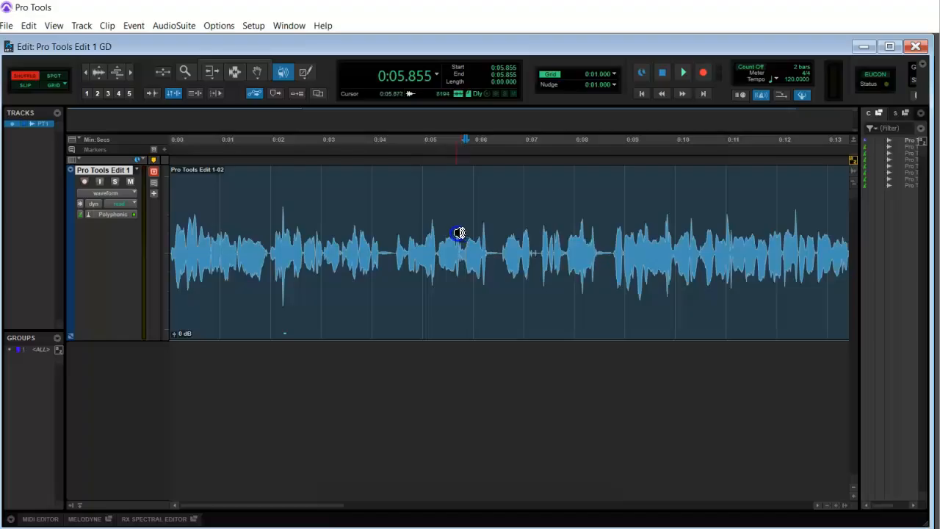
# Step: Switch back to the Smart tool and save the session
pyautogui.click(237, 60)
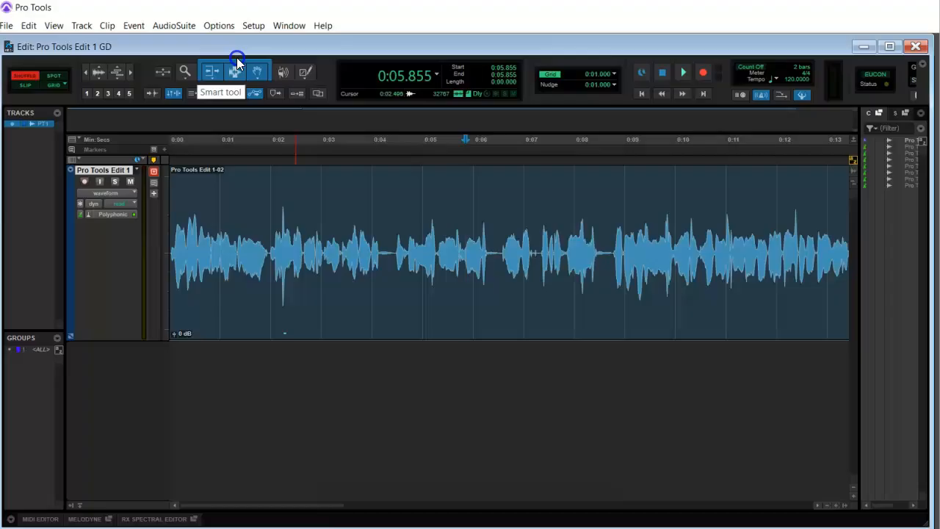
pyautogui.click(9, 26)
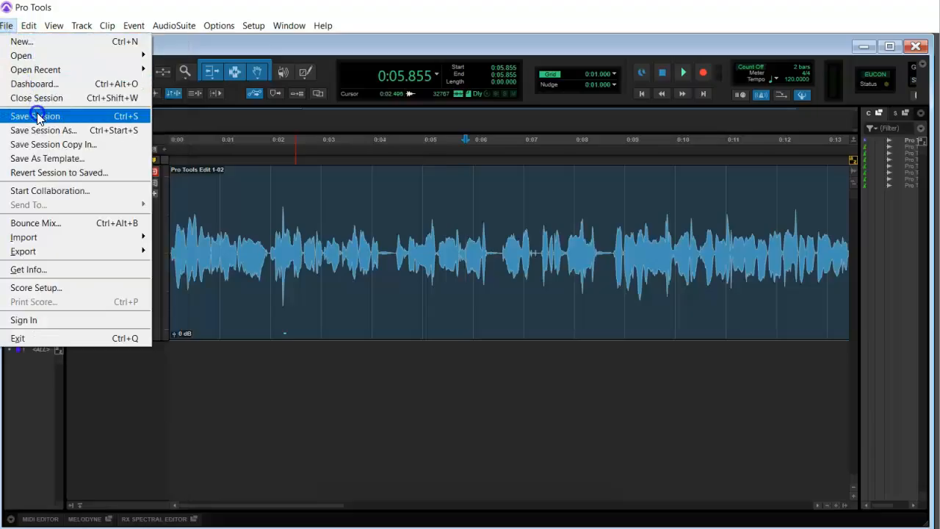
pyautogui.click(37, 118)
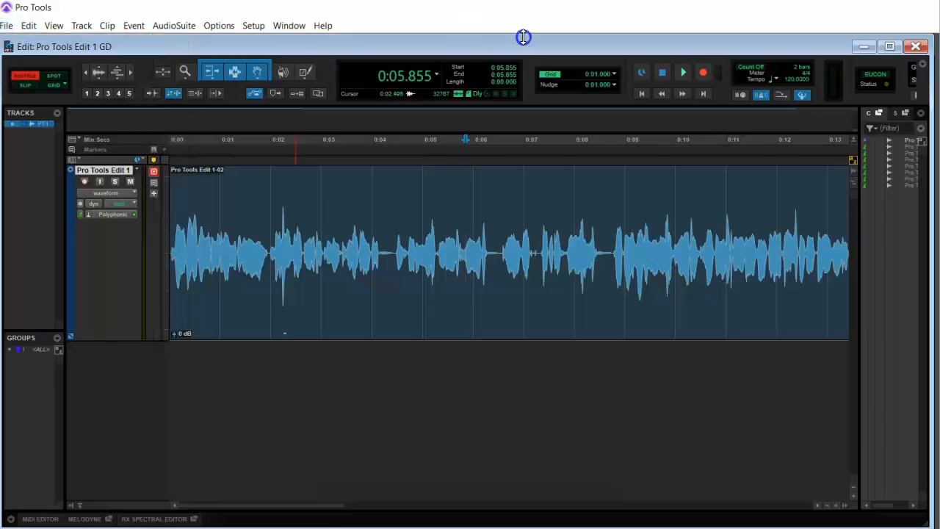
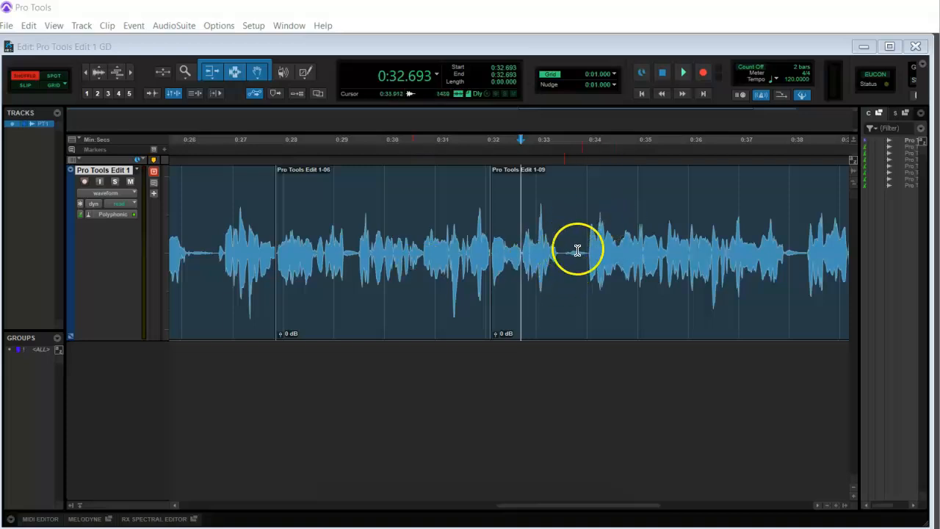
# Step: Listen to the narration from 0:32.612 and select the word between 0:33.924 and 0:34.504
pyautogui.click(517, 230)
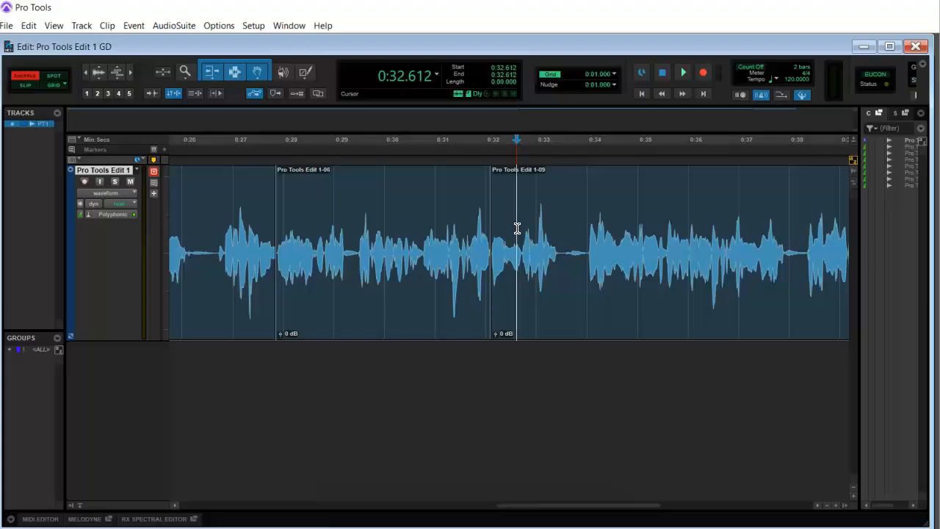
pyautogui.press('space')
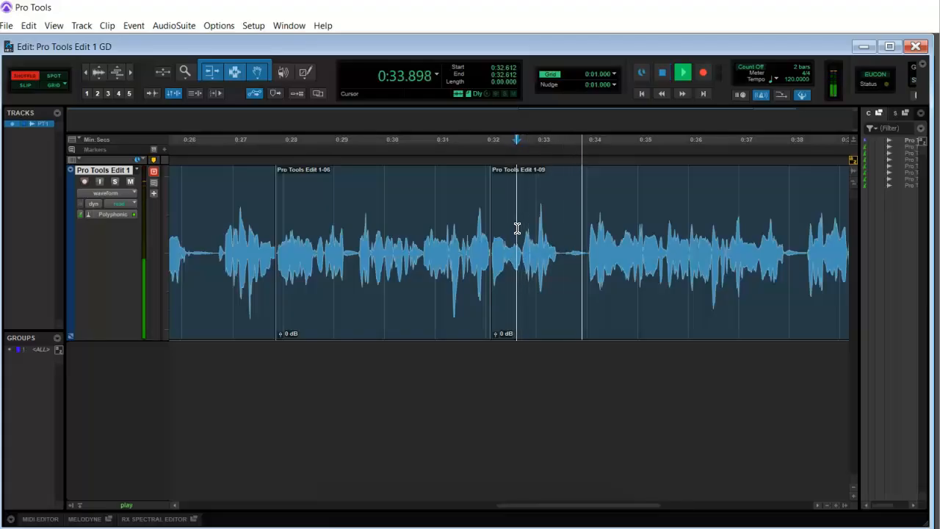
pyautogui.press('space')
pyautogui.click(583, 223)
pyautogui.press('space')
pyautogui.moveTo(583, 223); pyautogui.dragTo(613, 226)
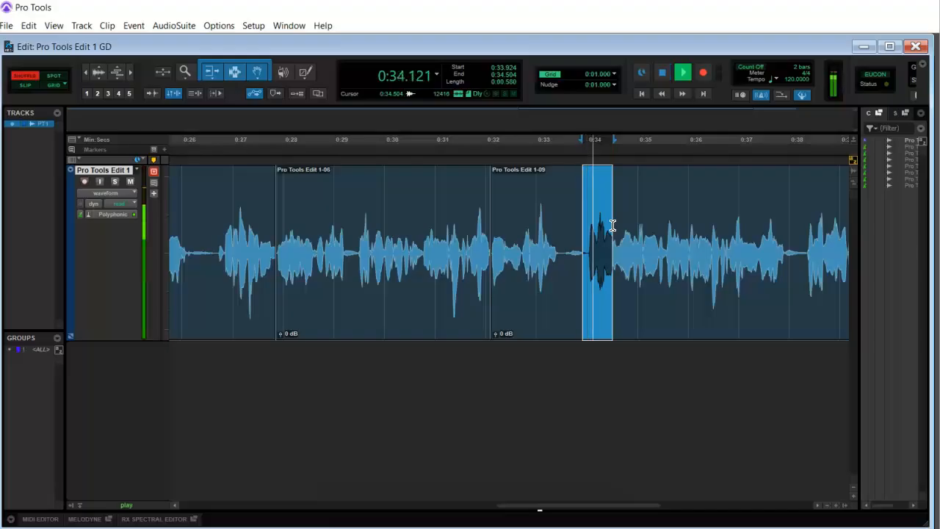
pyautogui.press('space')
# Step: Listen from 0:34.166 and narrow the selection to the syllable between 0:34.098 and 0:34.295
pyautogui.click(596, 225)
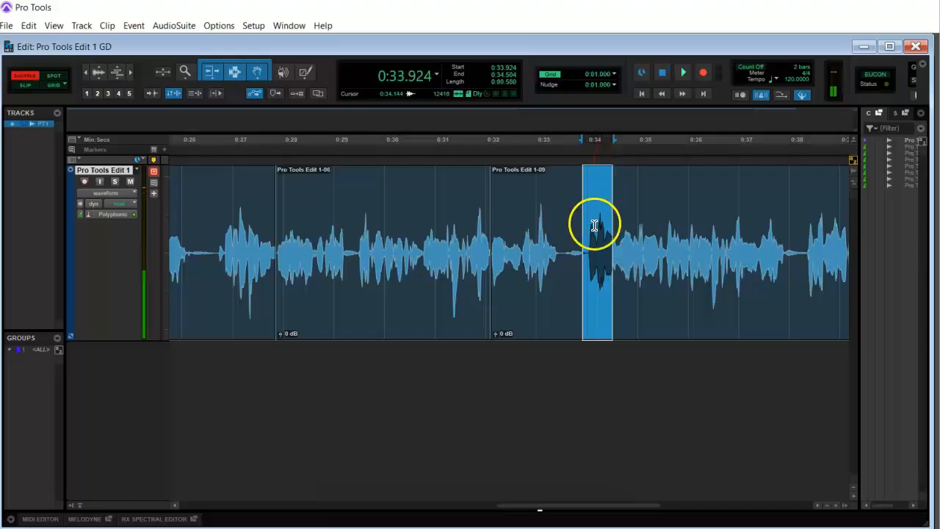
pyautogui.press('space')
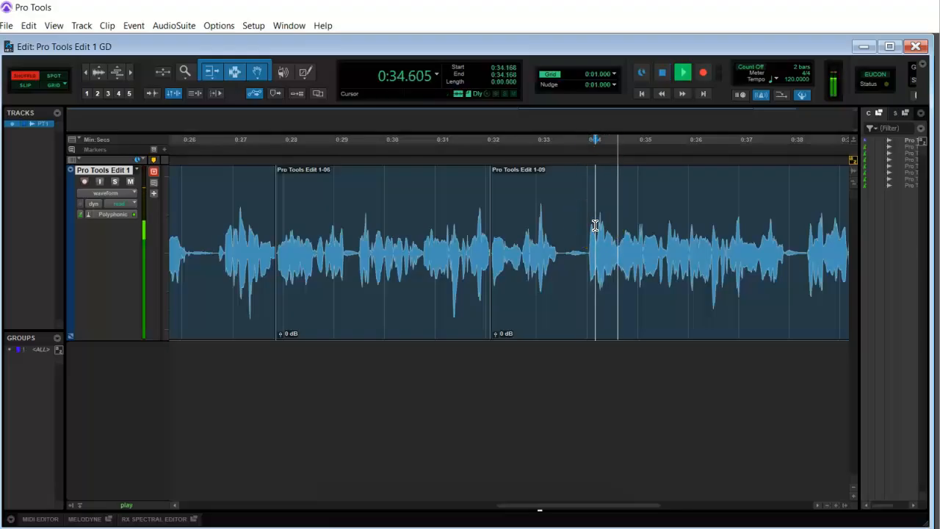
pyautogui.press('space')
pyautogui.moveTo(591, 226); pyautogui.dragTo(602, 227)
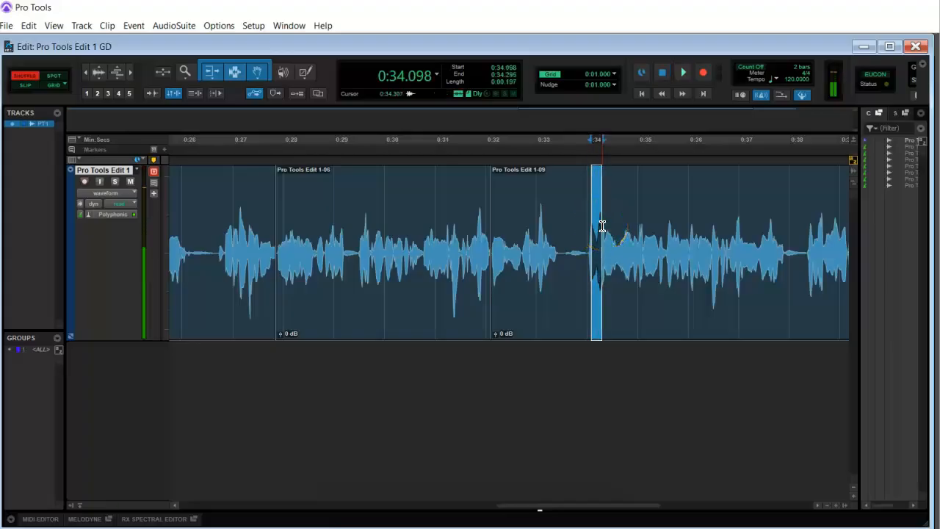
# Step: Locate the syllable after 0:33.921, switch to Slip mode and delete the section from 0:34.139 to 0:34.203
pyautogui.click(577, 220)
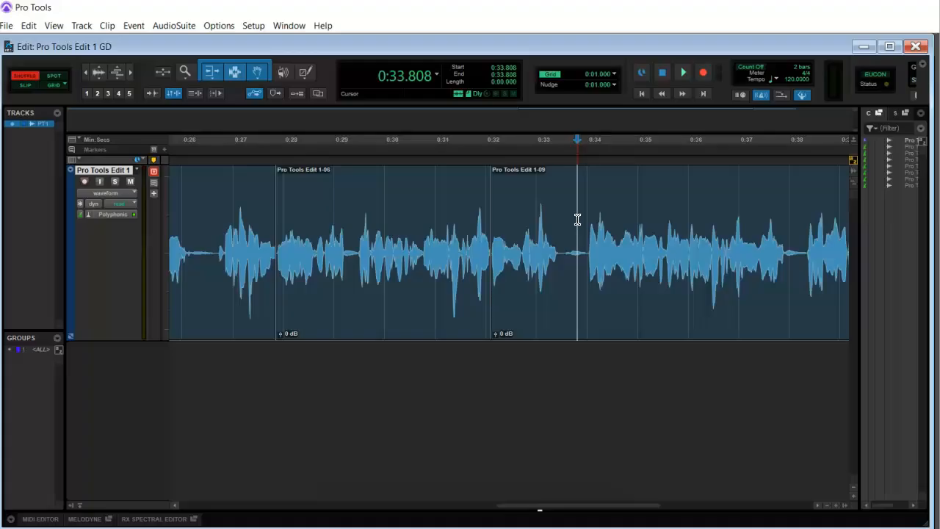
pyautogui.hotkey('ctrl', ']')
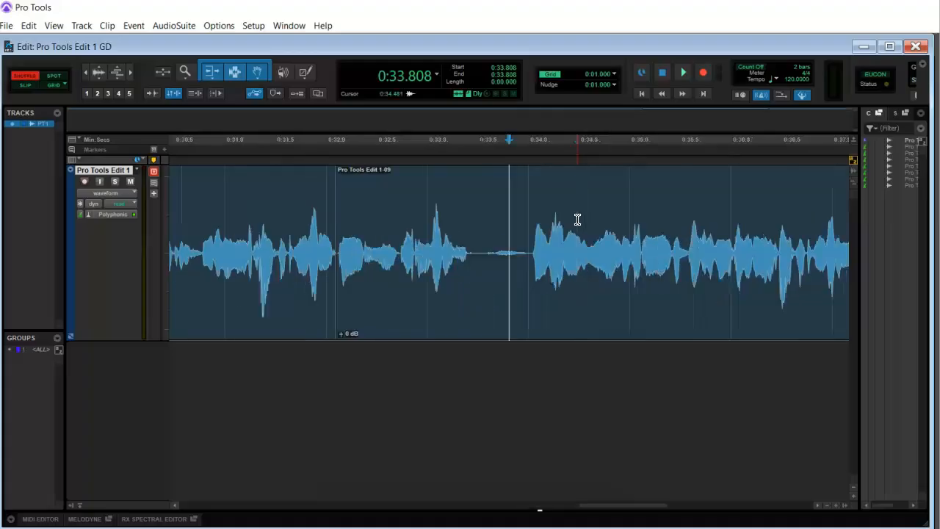
pyautogui.hotkey('ctrl', ']')
pyautogui.click(531, 230)
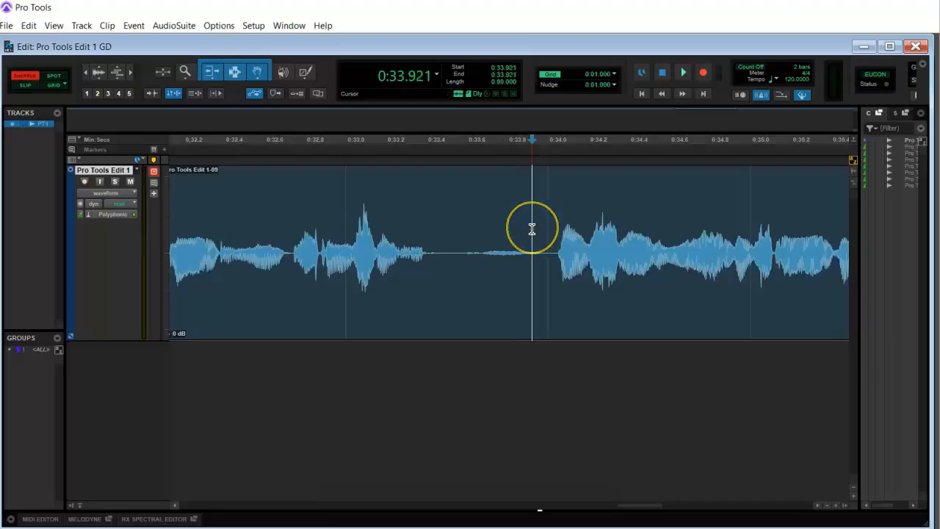
pyautogui.press('space')
pyautogui.press('space')
pyautogui.click(558, 229)
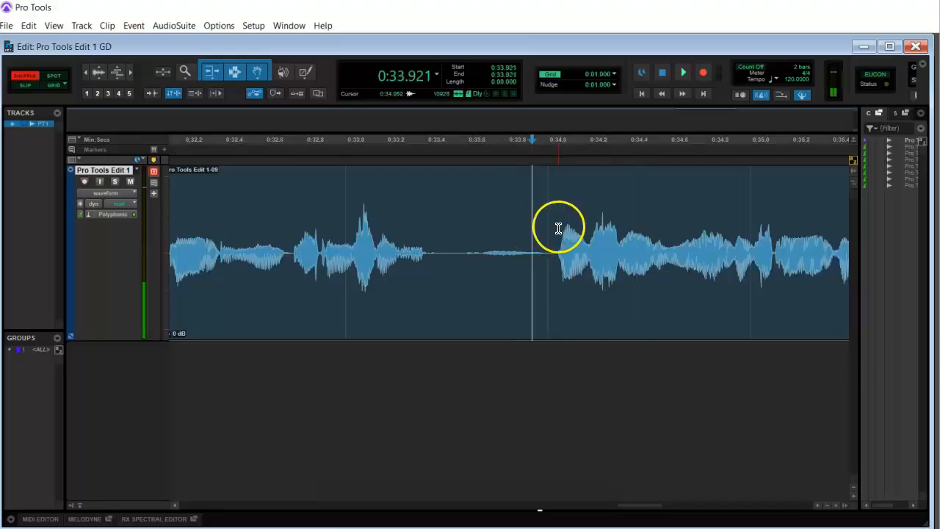
pyautogui.click(576, 231)
pyautogui.moveTo(576, 231); pyautogui.dragTo(590, 234)
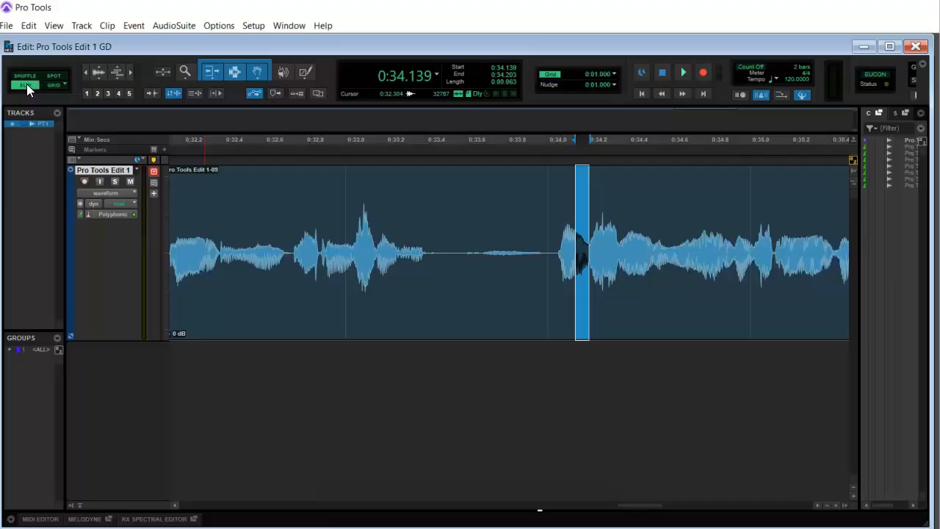
pyautogui.press('Delete')
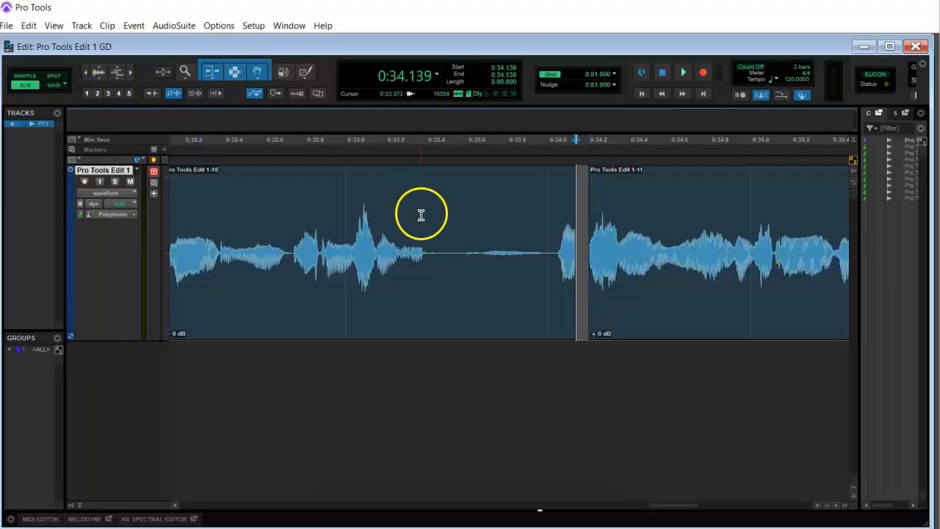
# Step: Audition the gap left by the deletion repeatedly, starting from 0:33.802, 0:33.941 and 0:33.770
pyautogui.click(508, 211)
pyautogui.press('space')
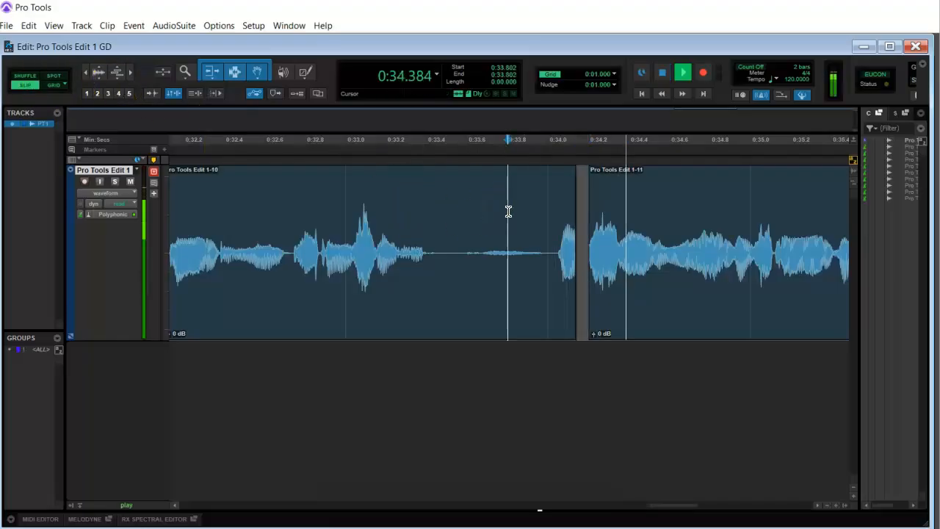
pyautogui.press('space')
pyautogui.press('space')
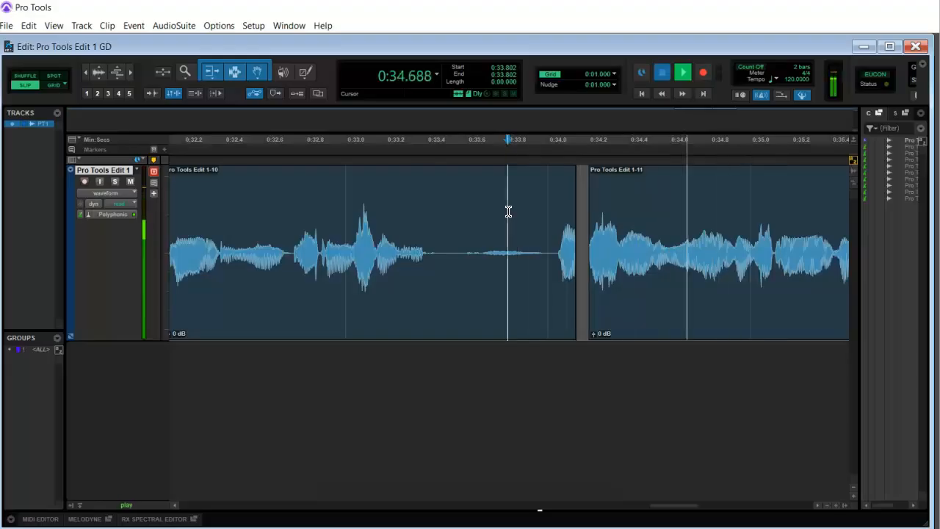
pyautogui.press('space')
pyautogui.click(584, 237)
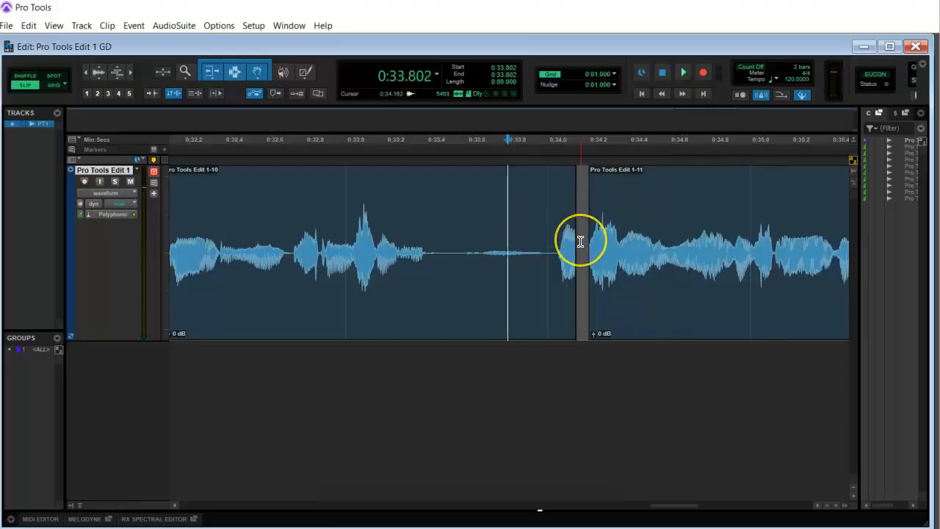
pyautogui.click(537, 228)
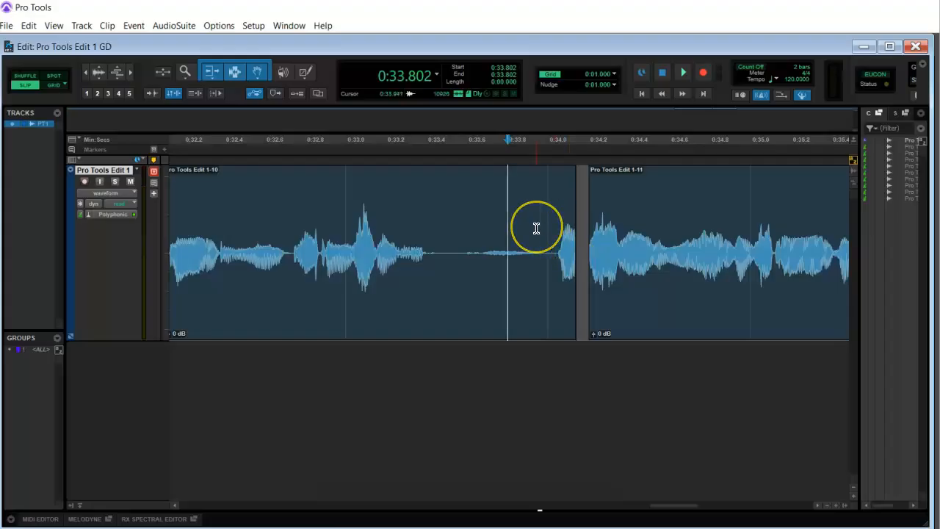
pyautogui.press('space')
pyautogui.press('space')
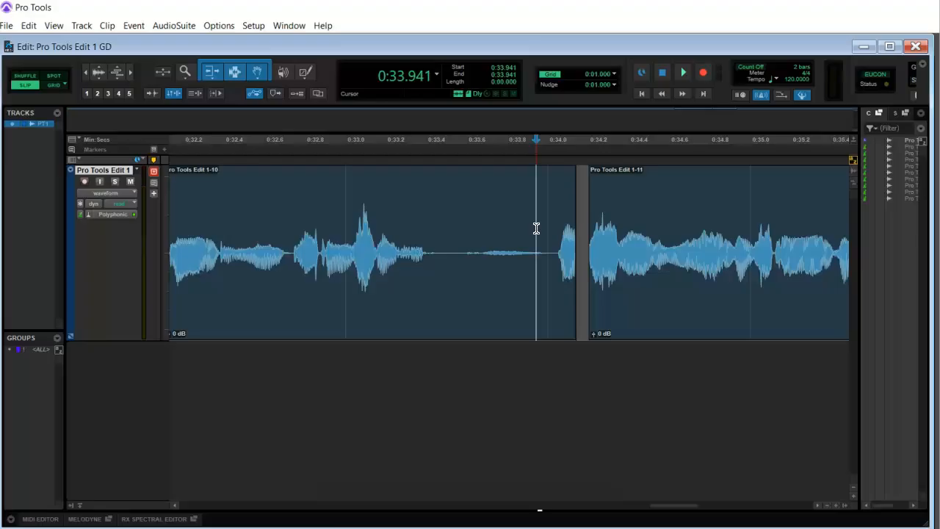
pyautogui.click(502, 230)
pyautogui.press('space')
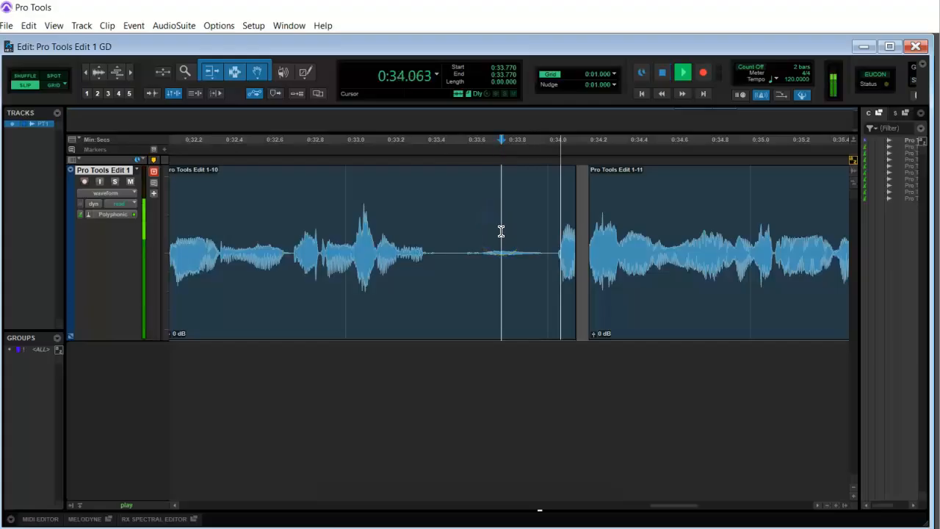
pyautogui.press('space')
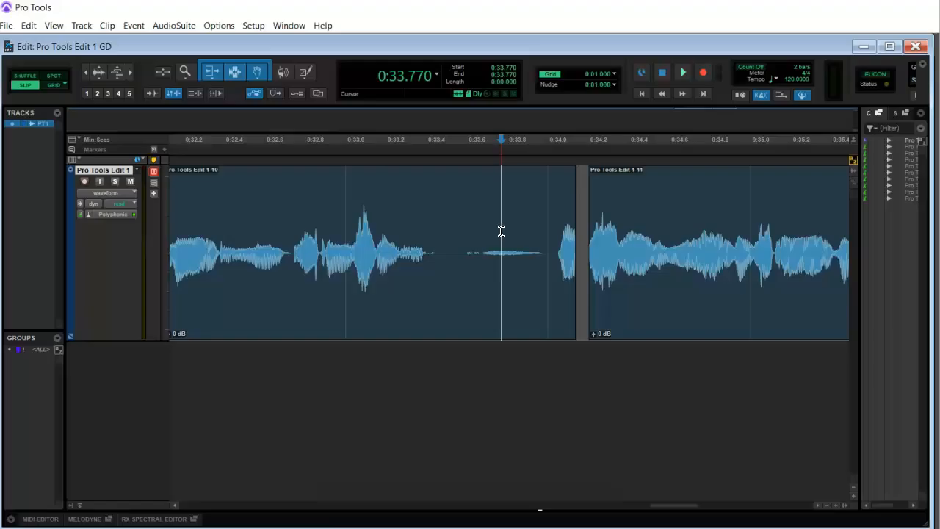
# Step: Undo the deletion of the short syllable section and listen to the original audio from 0:33.877
pyautogui.hotkey('ctrl', 'z')
pyautogui.click(523, 233)
pyautogui.press('space')
pyautogui.press('space')
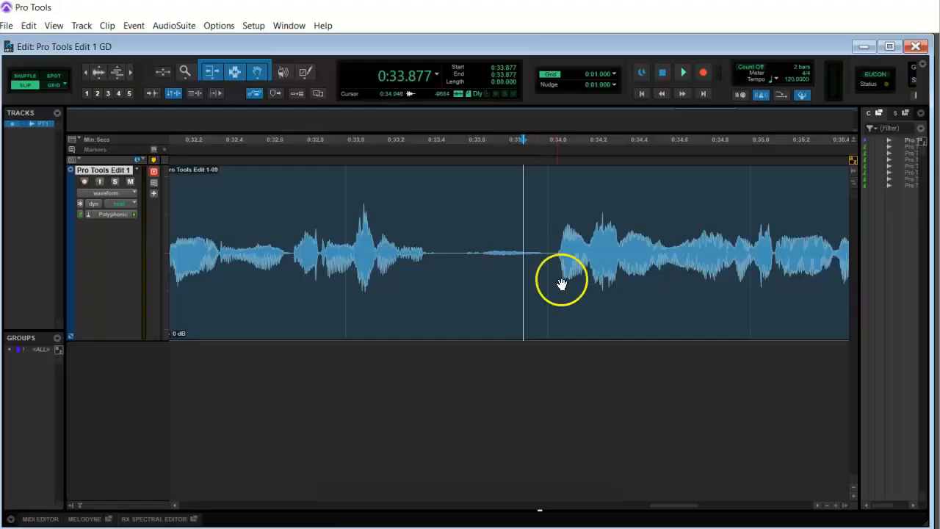
# Step: Go to the earlier narration and listen from 0:14.483 to locate a replacement sound near 0:16
pyautogui.moveTo(687, 505); pyautogui.dragTo(417, 506)
pyautogui.click(348, 250)
pyautogui.press('space')
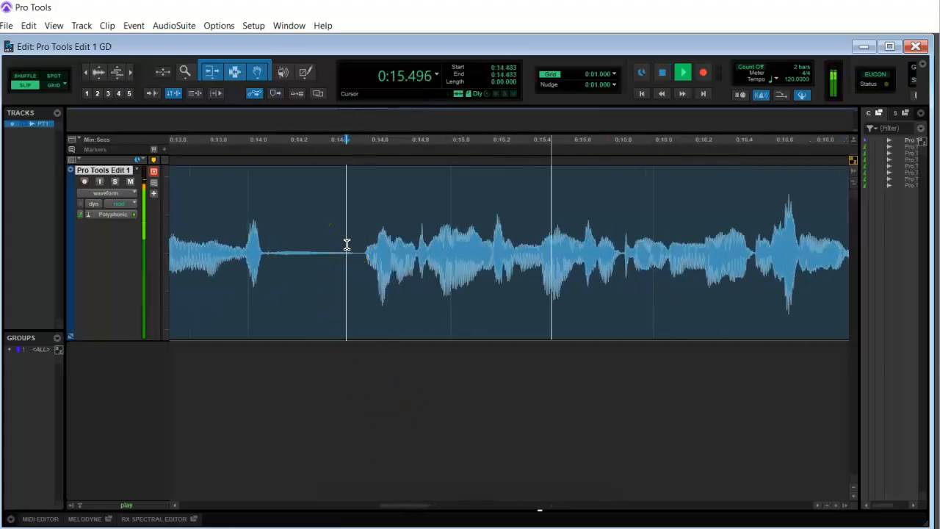
pyautogui.click(659, 213)
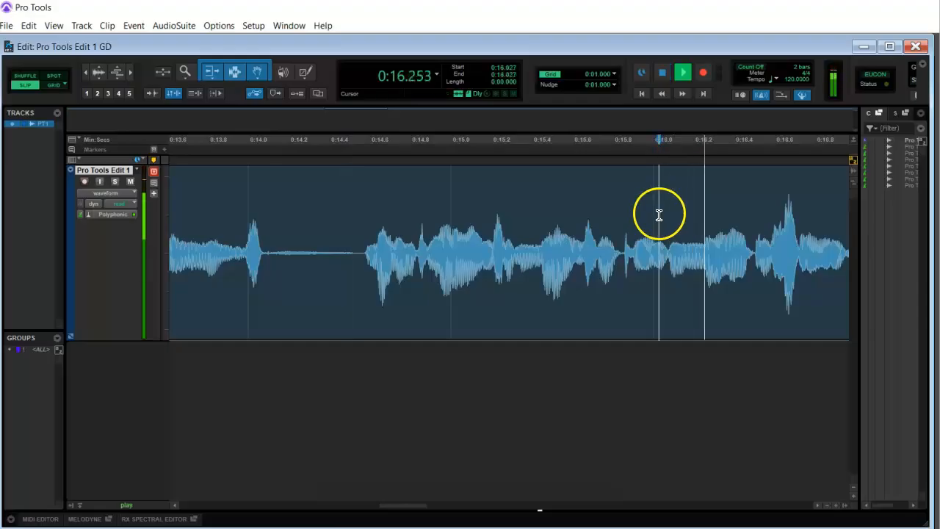
pyautogui.click(670, 216)
pyautogui.press('space')
# Step: Select the replacement sound from 0:16.065 to 0:16.193, audition it and copy it
pyautogui.moveTo(667, 221); pyautogui.dragTo(692, 222)
pyautogui.press('space')
pyautogui.press('space')
pyautogui.press('space')
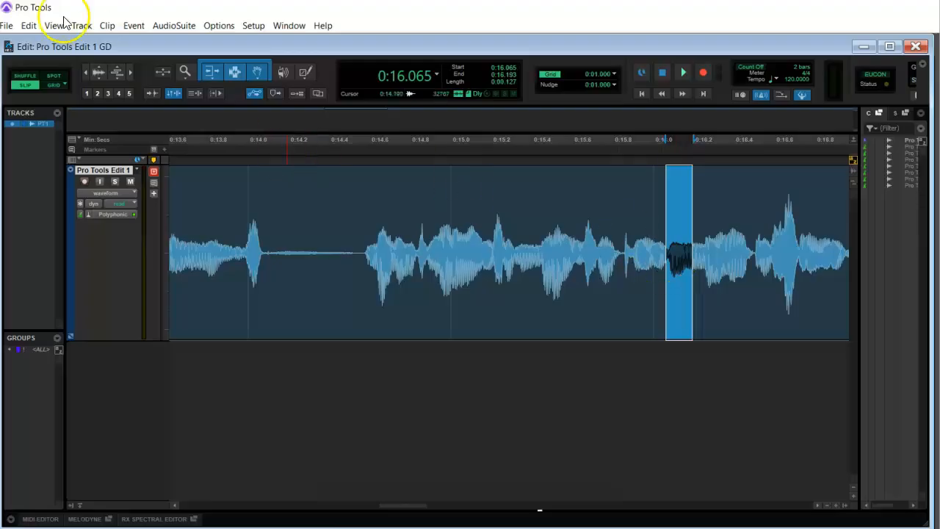
pyautogui.click(29, 26)
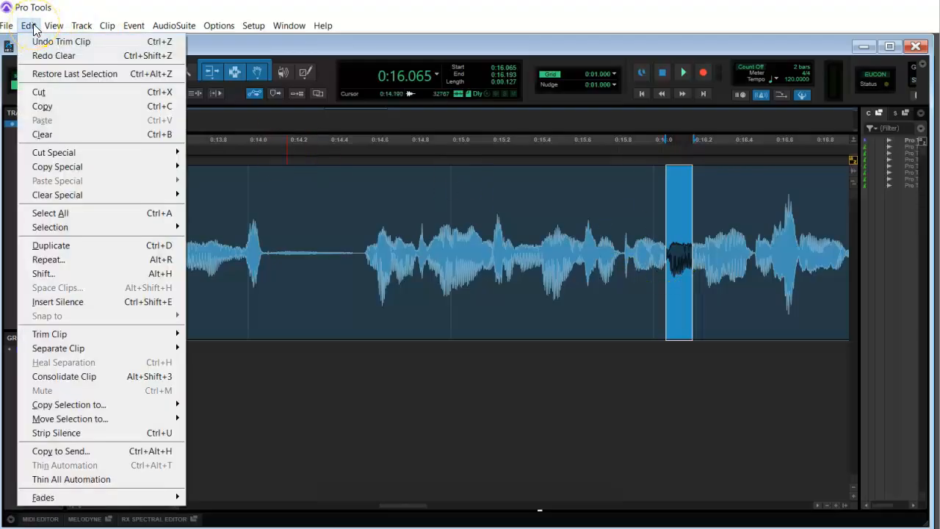
pyautogui.click(31, 27)
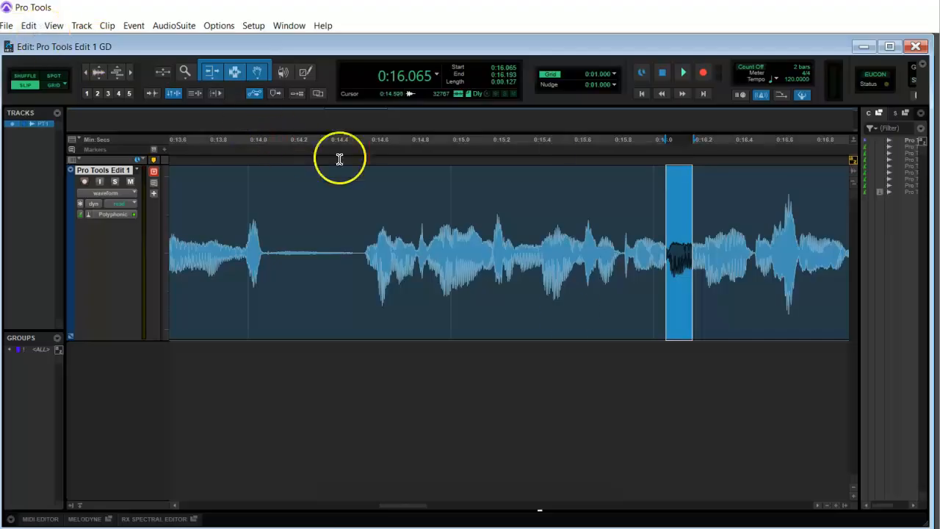
# Step: Return to the faulty word by listening from 0:32.490 to about 0:34.3
pyautogui.click(772, 506)
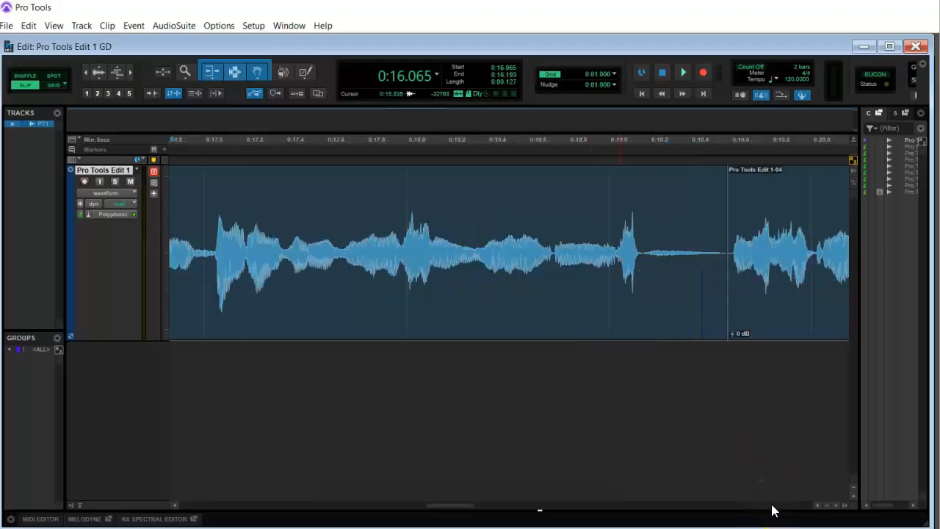
pyautogui.click(771, 505)
pyautogui.click(772, 505)
pyautogui.click(772, 505)
pyautogui.click(772, 505)
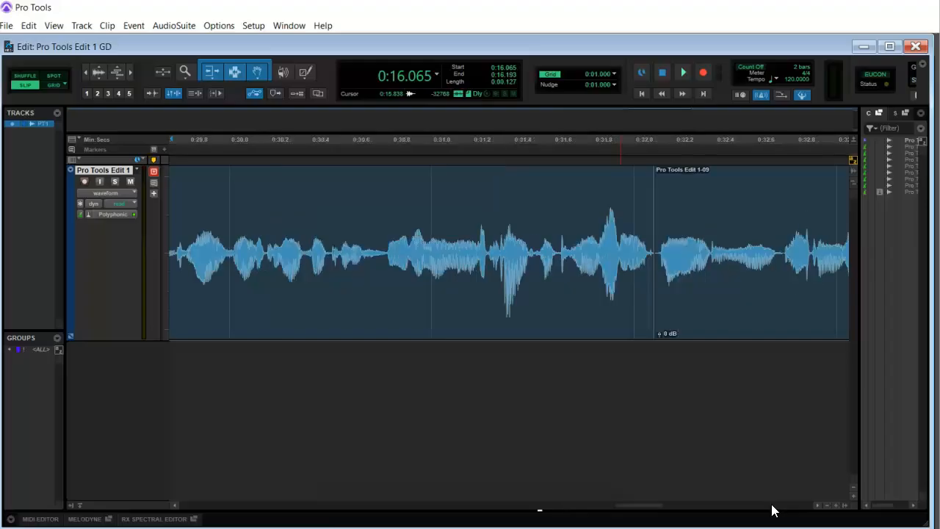
pyautogui.click(732, 246)
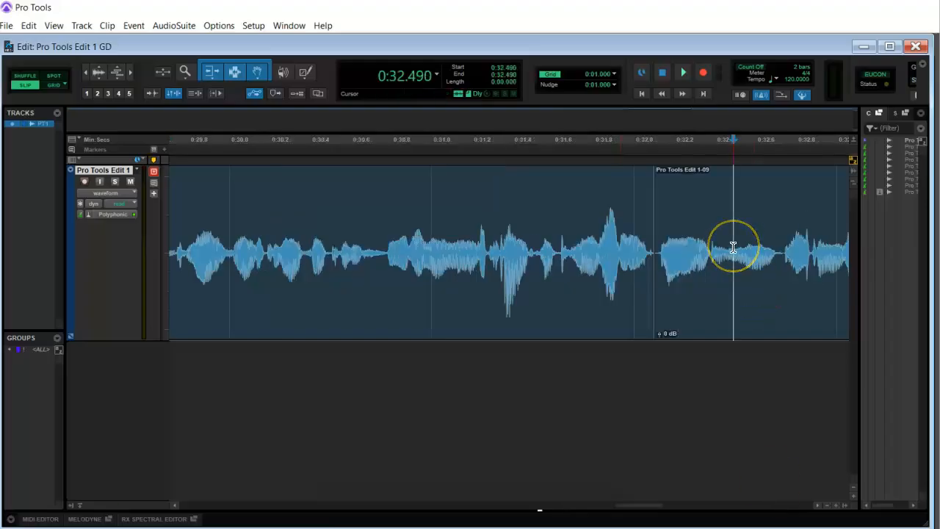
pyautogui.press('space')
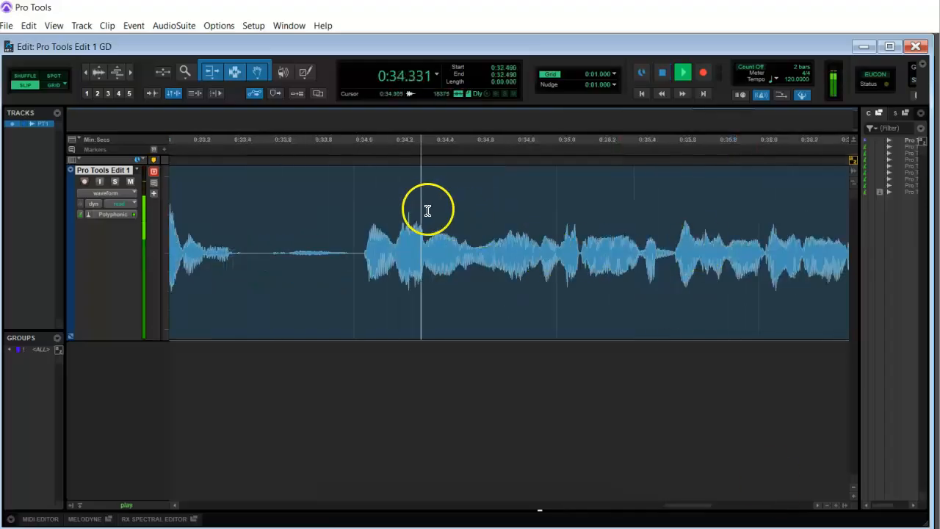
pyautogui.press('space')
# Step: Audition from 0:34.040, select the syllable from 0:34.043 to 0:34.203 and paste the copied sound over it
pyautogui.click(363, 227)
pyautogui.press('space')
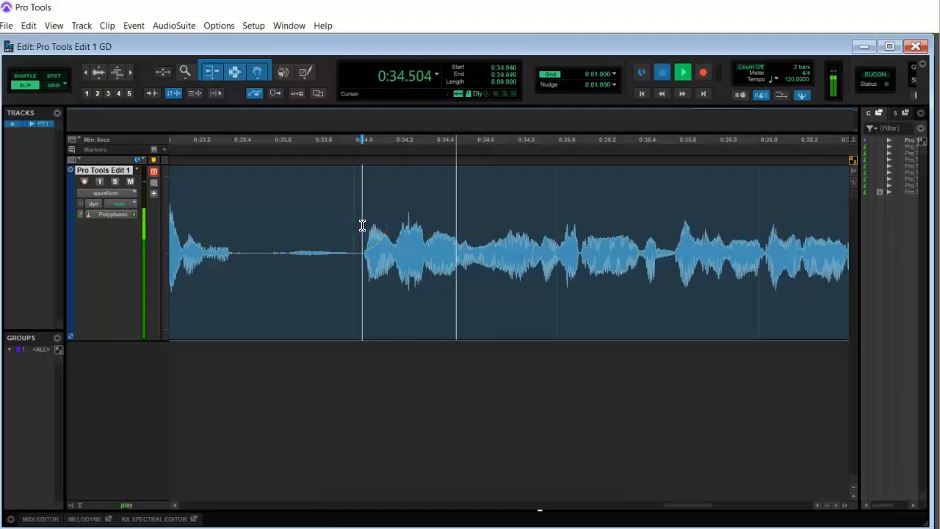
pyautogui.press('space')
pyautogui.moveTo(365, 229); pyautogui.dragTo(408, 256)
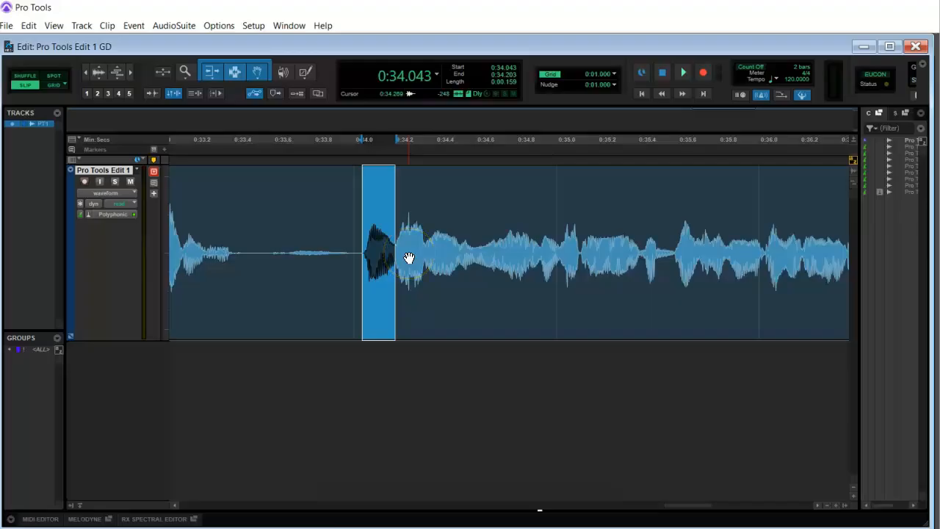
pyautogui.hotkey('ctrl', 'v')
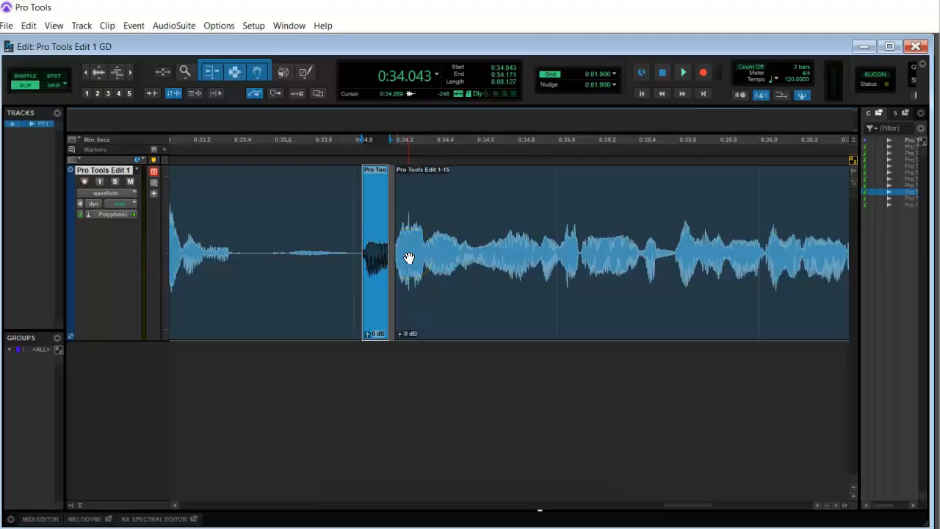
# Step: Audition the pasted replacement sound from 0:33.622
pyautogui.click(278, 216)
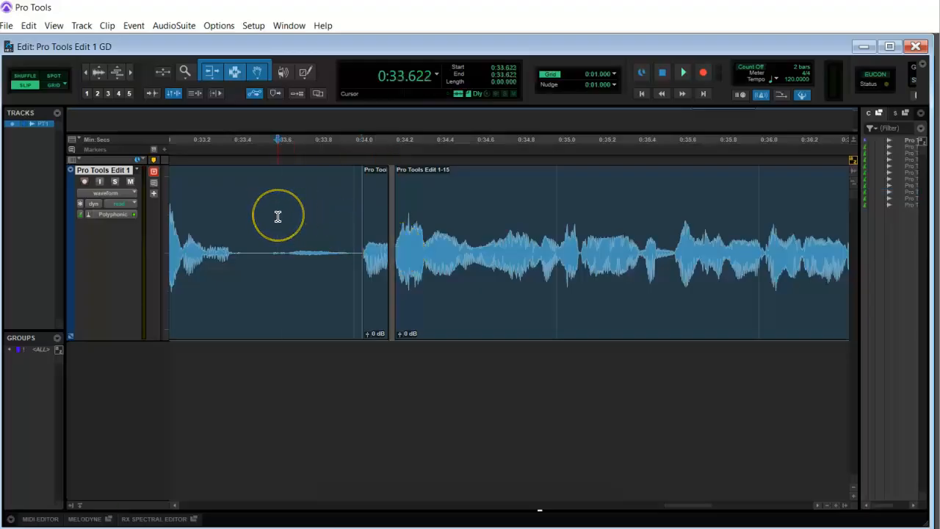
pyautogui.press('space')
pyautogui.press('space')
pyautogui.press('space')
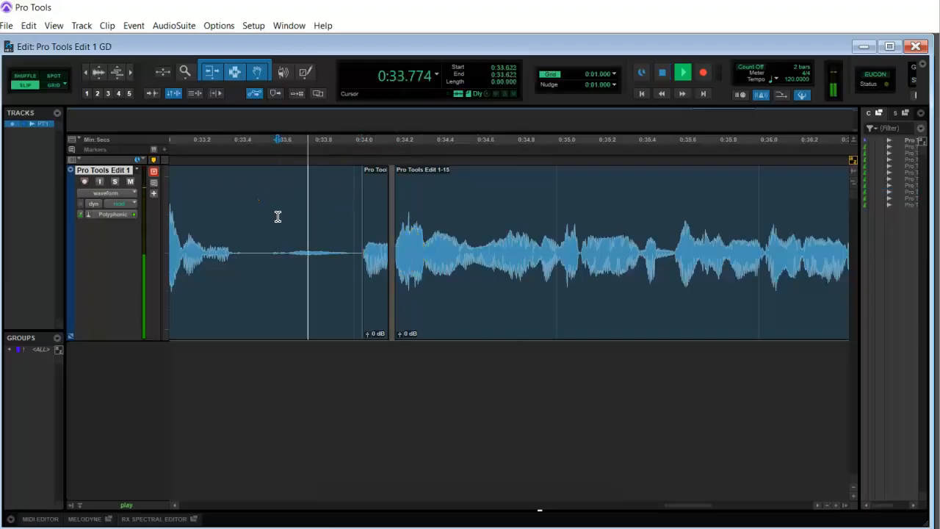
pyautogui.press('space')
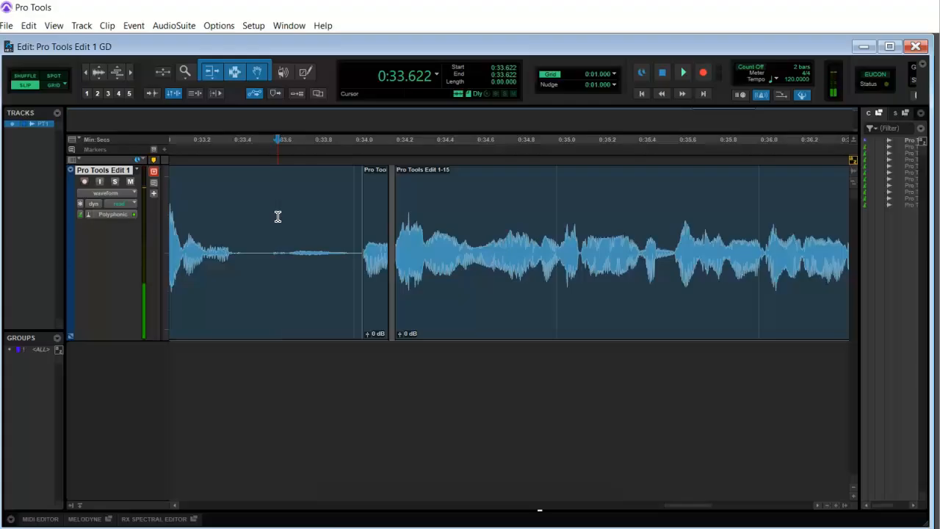
# Step: Listen again from 0:33.622 and undo the pasted replacement to bring back the original syllable
pyautogui.press('space')
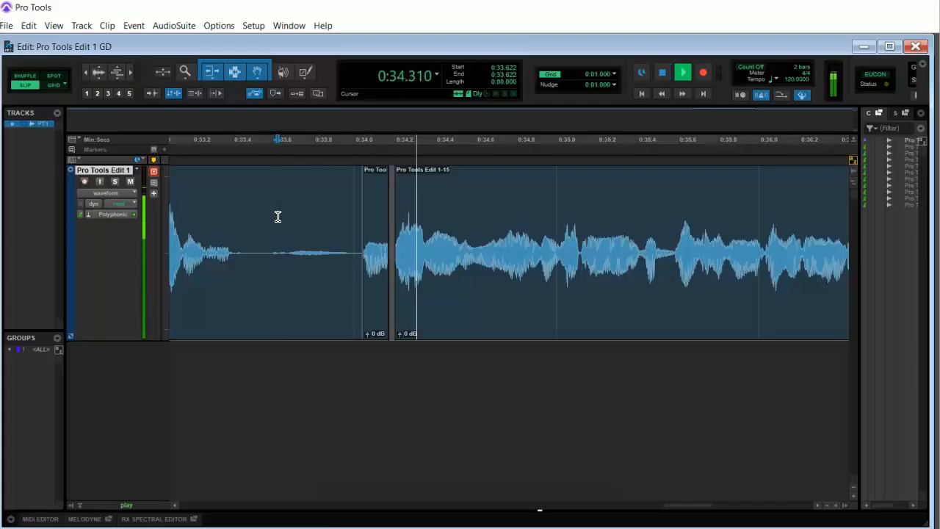
pyautogui.press('space')
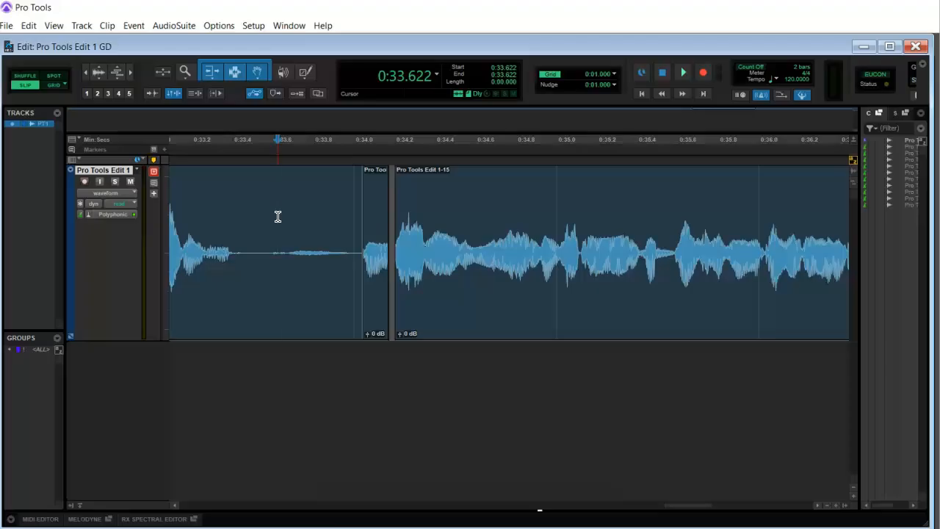
pyautogui.hotkey('ctrl', 'z')
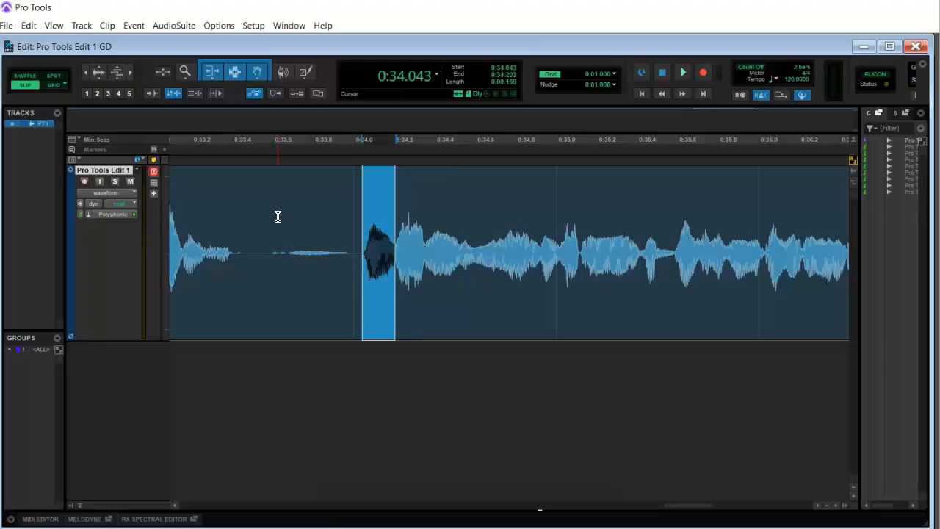
pyautogui.click(278, 216)
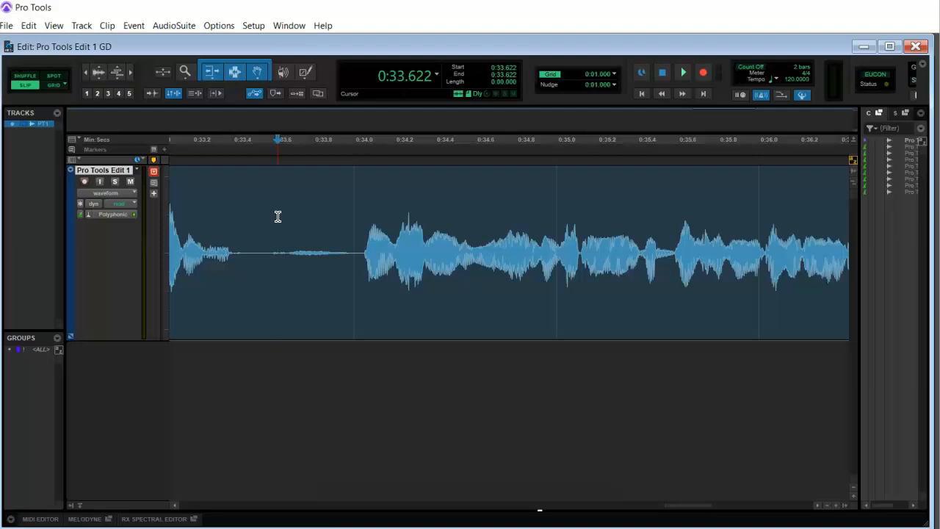
# Step: Examine the original syllable's waveform in close-up between about 0:34.04 and 0:34.20
pyautogui.click(343, 217)
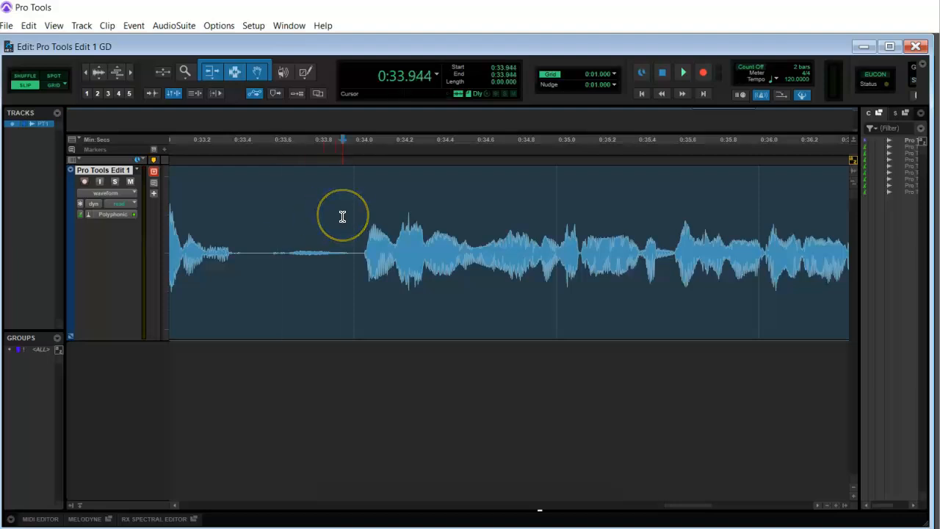
pyautogui.hotkey('ctrl', ']')
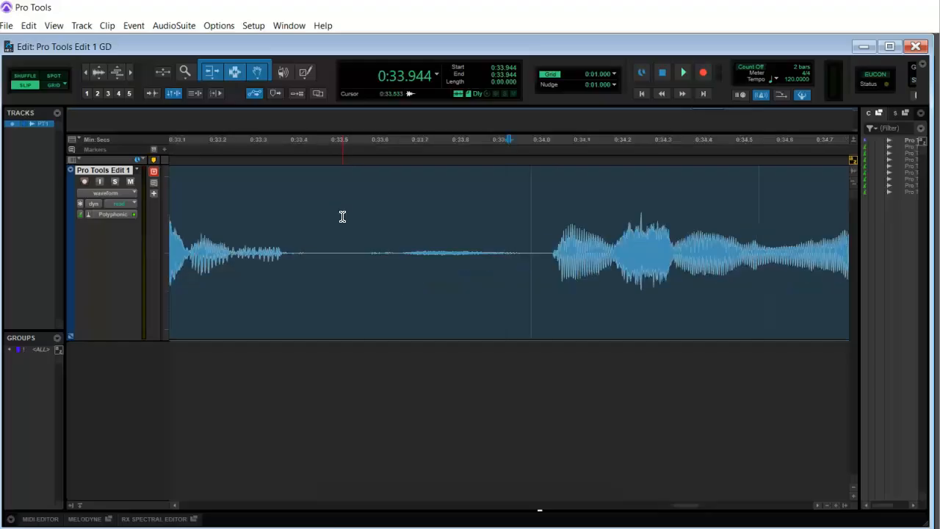
pyautogui.click(483, 227)
pyautogui.hotkey('ctrl', ']')
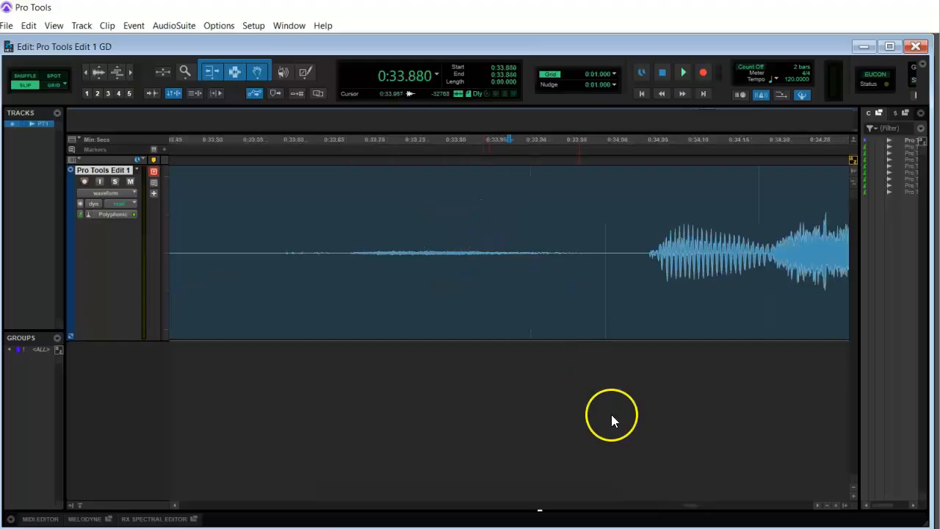
pyautogui.moveTo(691, 509)
pyautogui.mouseDown()
pyautogui.moveTo(698, 504)
pyautogui.moveTo(692, 510)
pyautogui.mouseUp()
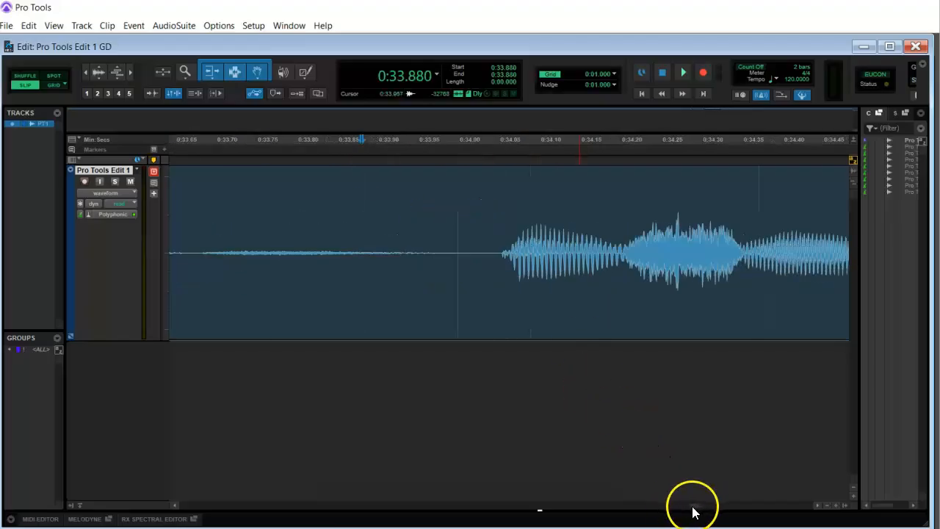
pyautogui.click(571, 241)
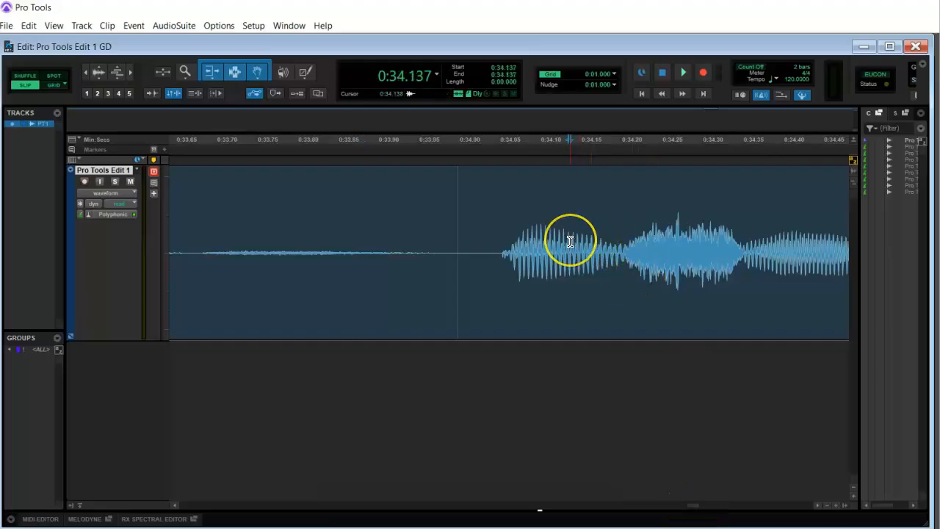
pyautogui.hotkey('ctrl', ']')
pyautogui.hotkey('ctrl', ']')
pyautogui.click(540, 246)
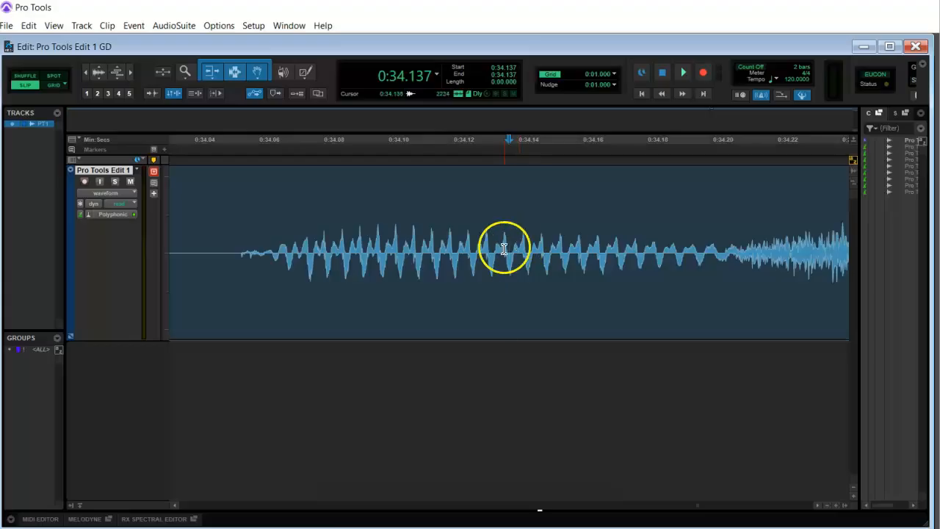
# Step: Inspect the individual wave cycles around 0:34.156 and compare them with the whole syllable
pyautogui.click(571, 249)
pyautogui.press('t')
pyautogui.press('t')
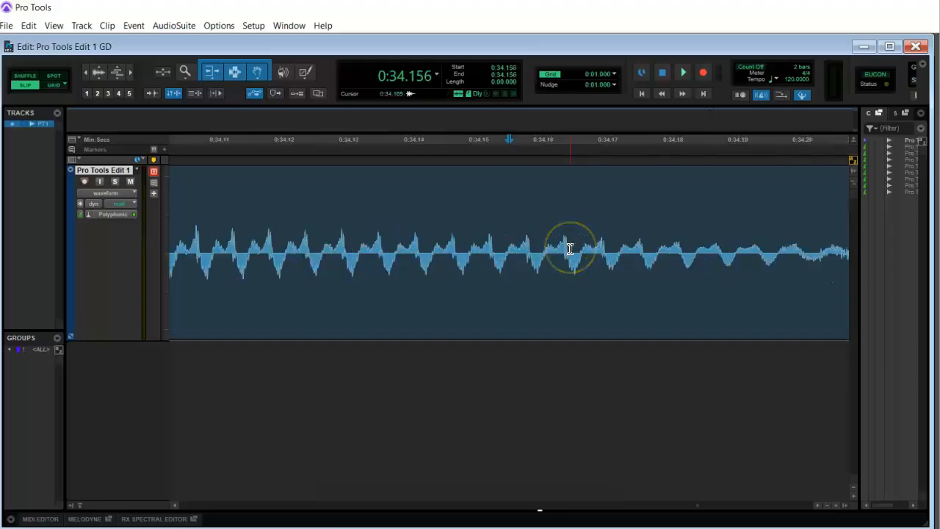
pyautogui.press('t')
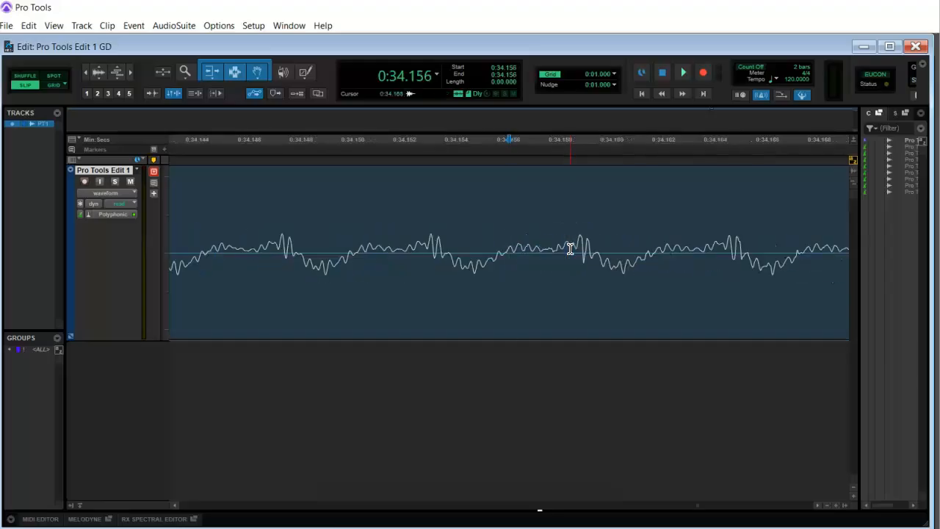
pyautogui.press('r')
pyautogui.press('r')
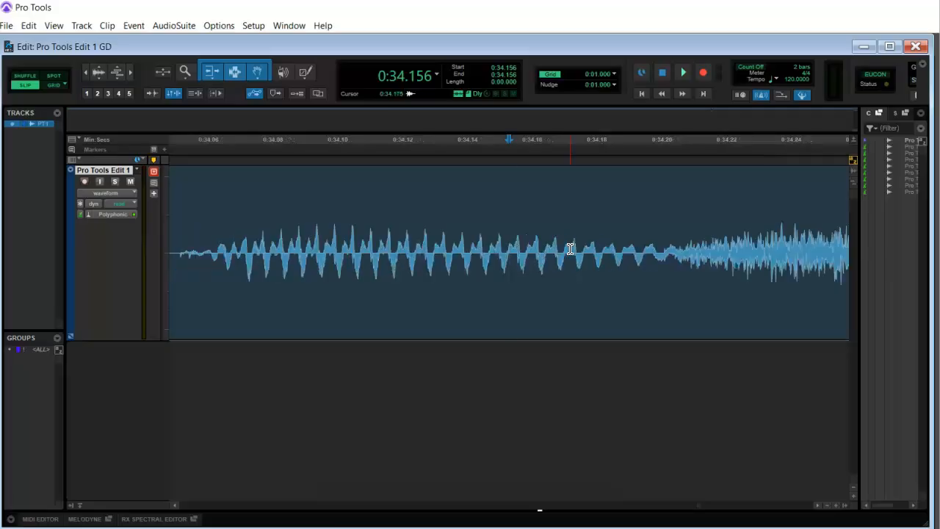
pyautogui.press('t')
pyautogui.press('t')
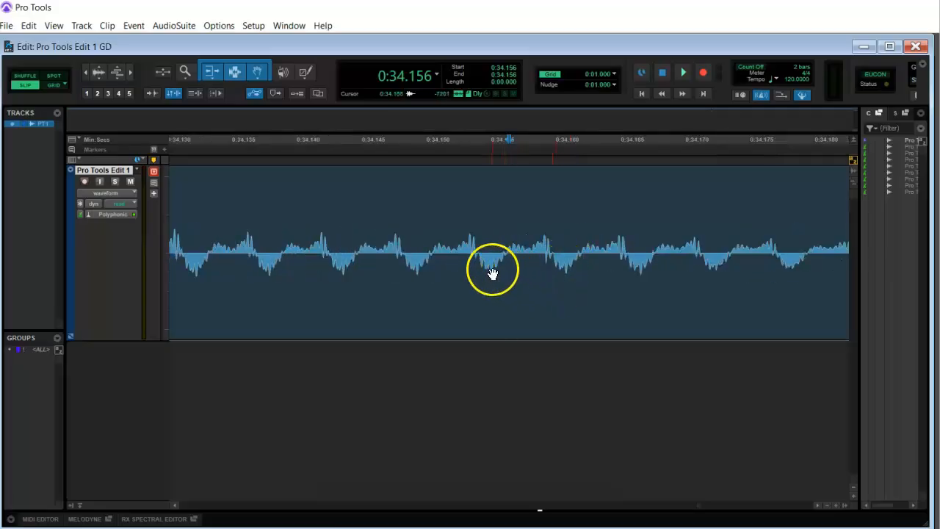
pyautogui.press('r')
pyautogui.press('r')
pyautogui.press('r')
pyautogui.press('r')
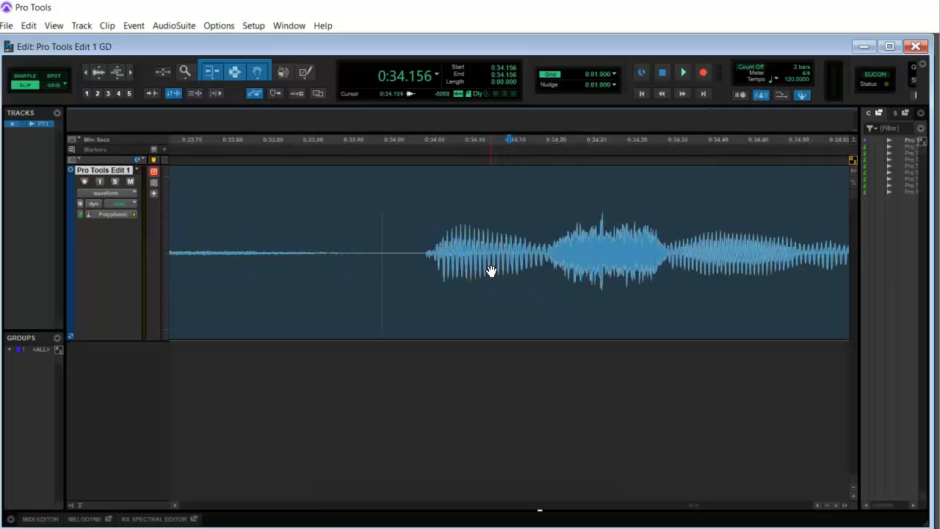
pyautogui.press('r')
# Step: Audition the syllable from 0:34.047 and from several points within its opening part
pyautogui.click(465, 235)
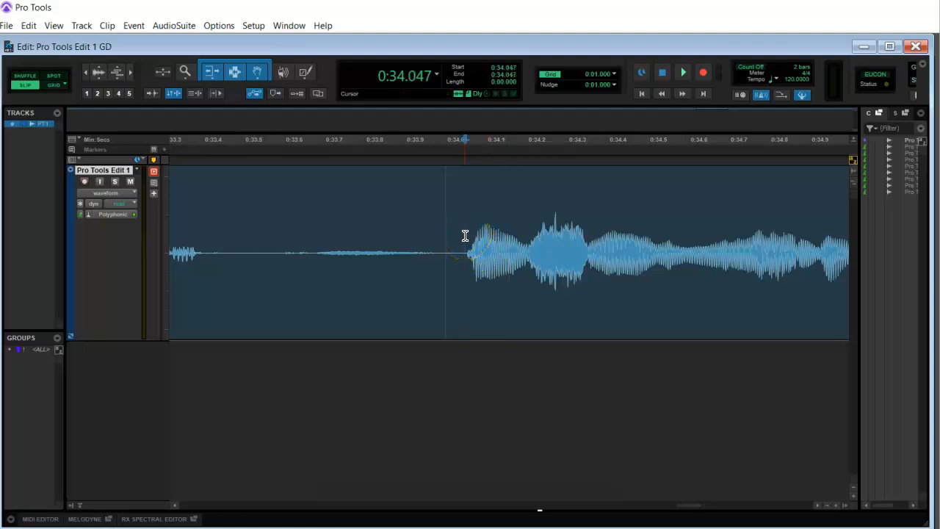
pyautogui.press('space')
pyautogui.press('space')
pyautogui.click(491, 238)
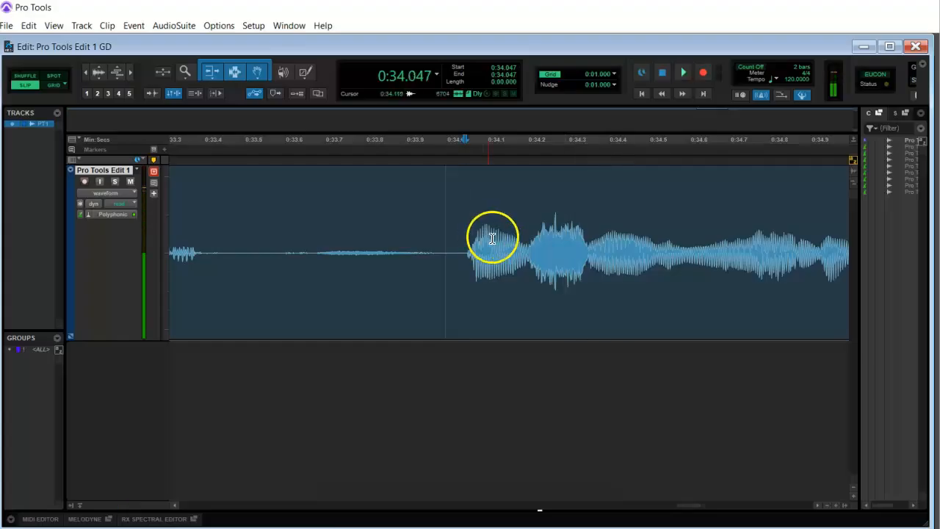
pyautogui.press('space')
pyautogui.press('space')
pyautogui.click(485, 237)
pyautogui.press('space')
pyautogui.press('space')
pyautogui.click(479, 237)
pyautogui.press('space')
pyautogui.press('space')
# Step: Audition further start points across the syllable, between about 0:34.07 and 0:34.18, to find where the unwanted sound begins
pyautogui.click(474, 239)
pyautogui.click(476, 239)
pyautogui.press('space')
pyautogui.press('space')
pyautogui.click(498, 242)
pyautogui.press('space')
pyautogui.press('space')
pyautogui.click(520, 243)
pyautogui.press('space')
pyautogui.press('space')
pyautogui.click(500, 242)
pyautogui.press('space')
pyautogui.press('space')
# Step: Audition the middle of the syllable and separate the clip at 0:34.114
pyautogui.click(493, 242)
pyautogui.press('space')
pyautogui.press('space')
pyautogui.click(492, 243)
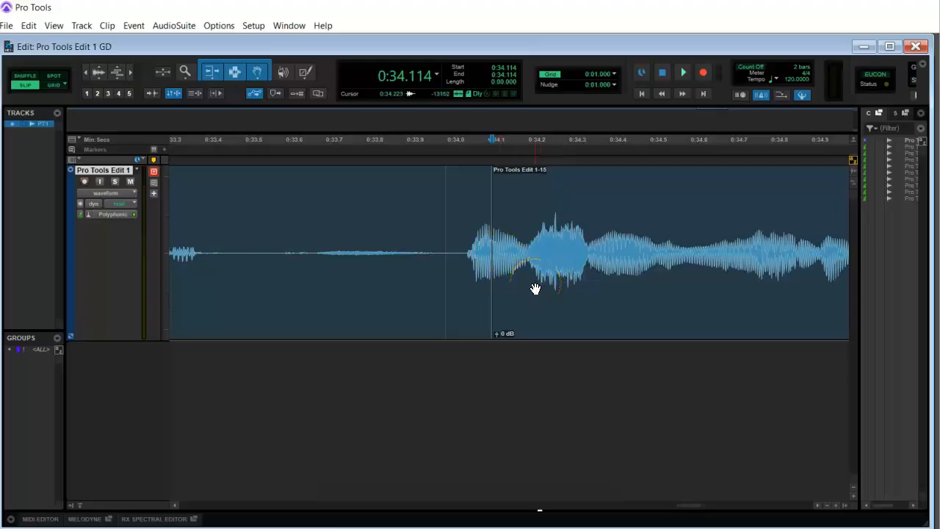
# Step: Audition from 0:34.203, separate the clip there and select the piece from 0:34.114 to 0:34.203
pyautogui.click(527, 242)
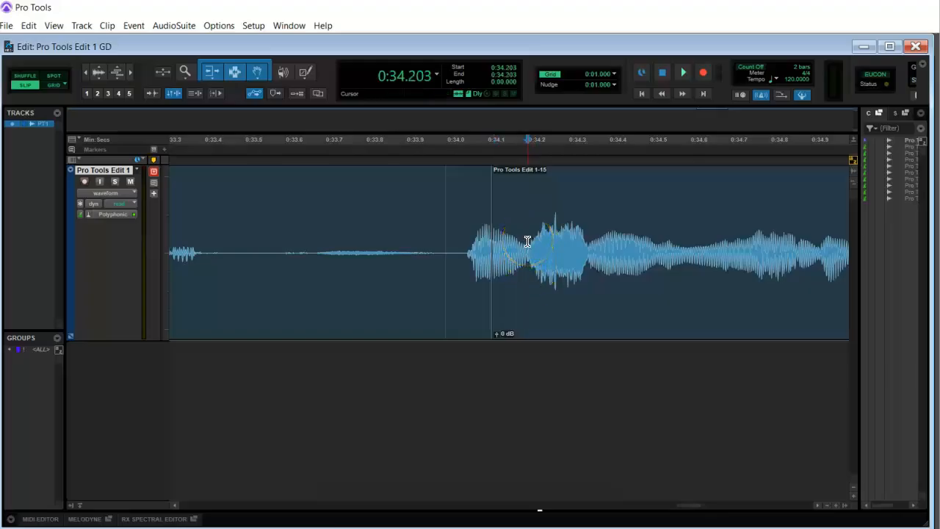
pyautogui.press('space')
pyautogui.press('space')
pyautogui.click(537, 241)
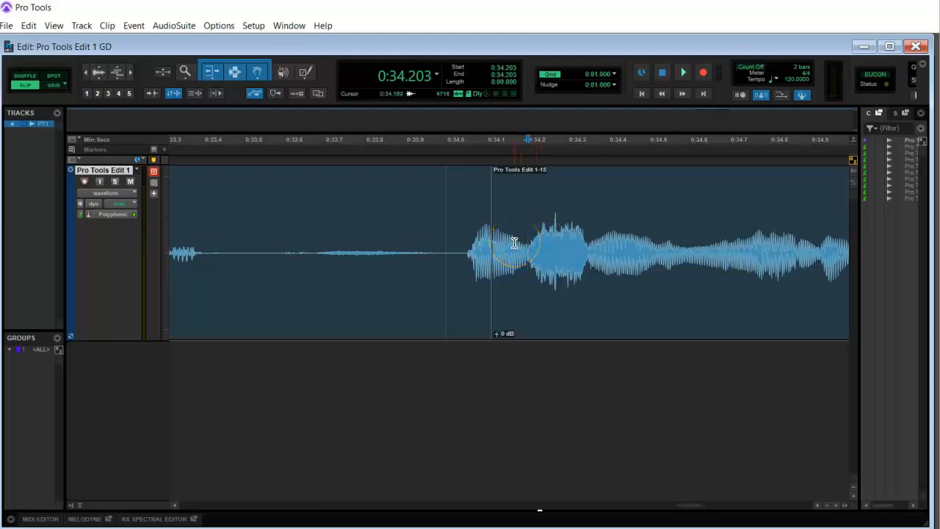
pyautogui.hotkey('ctrl', 'e')
pyautogui.click(516, 283)
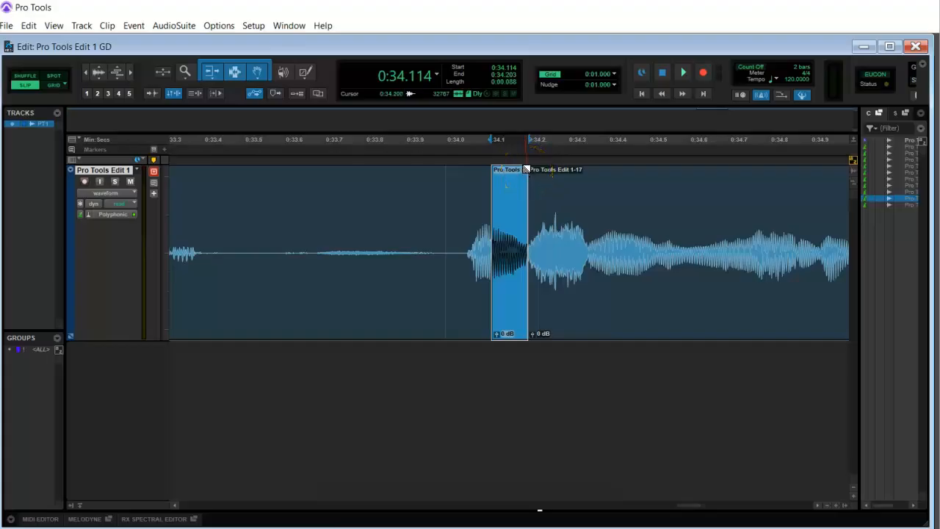
# Step: Try a fade-out from 0:34.124 to 0:34.203 on the separated piece and audition it in context
pyautogui.moveTo(526, 170); pyautogui.dragTo(499, 192)
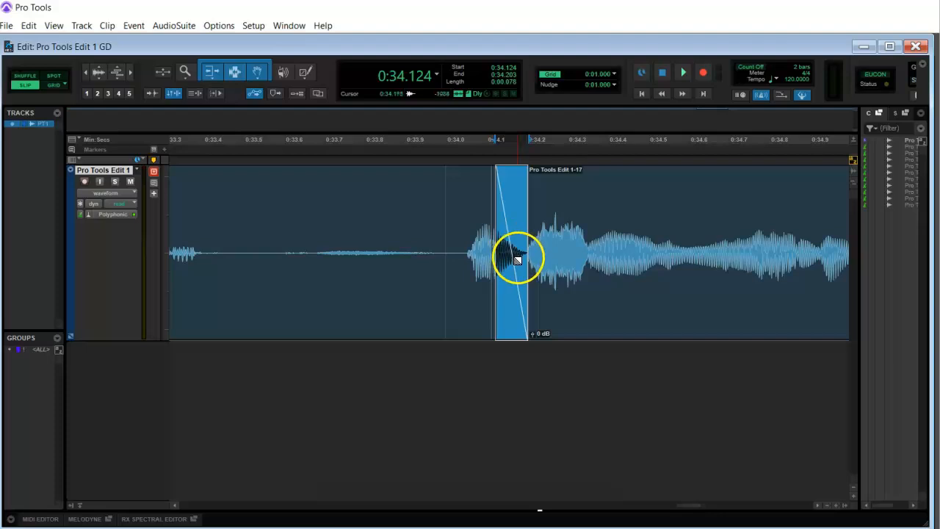
pyautogui.click(405, 200)
pyautogui.press('space')
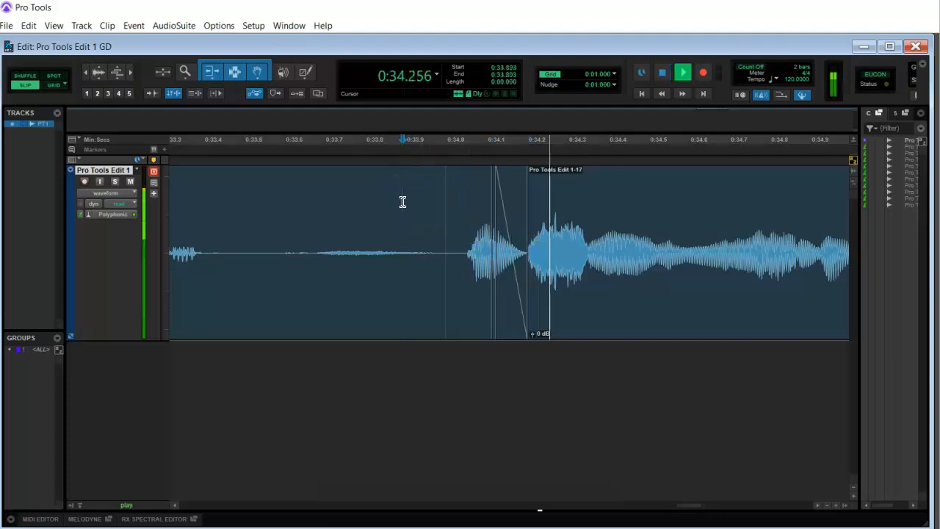
pyautogui.press('space')
pyautogui.press('space')
pyautogui.press('space')
pyautogui.click(436, 206)
pyautogui.press('space')
pyautogui.press('space')
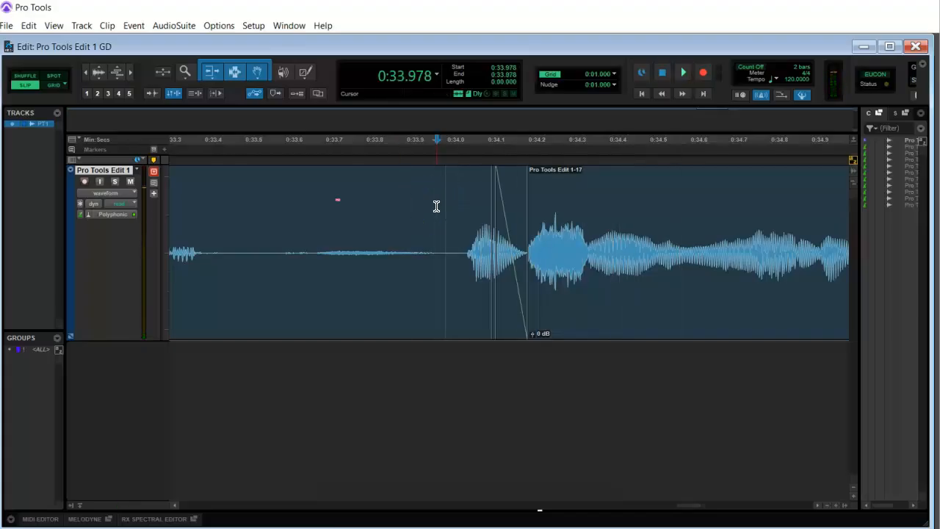
pyautogui.hotkey('ctrl', 'z')
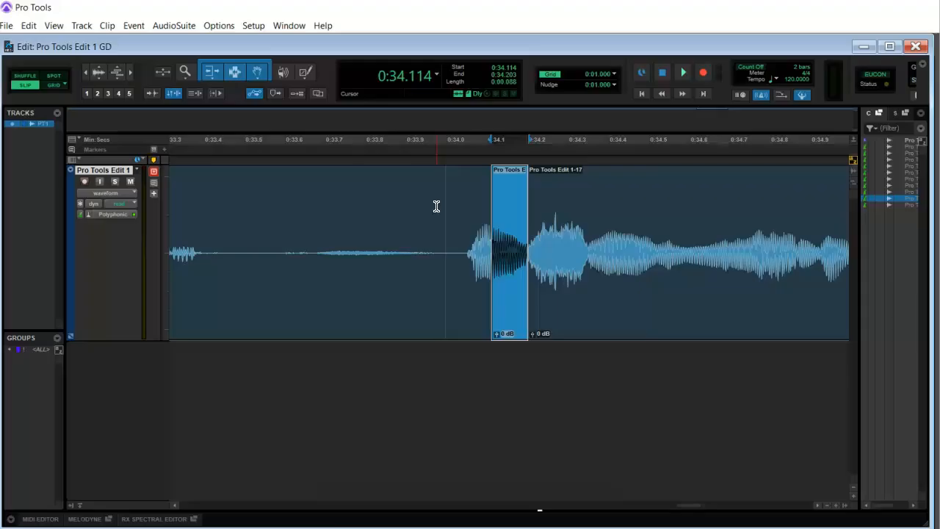
# Step: Add a fade-out from 0:34.145 to 0:34.203 on the separated piece and audition the range 0:34.039 to 0:34.260
pyautogui.hotkey('ctrl', ']')
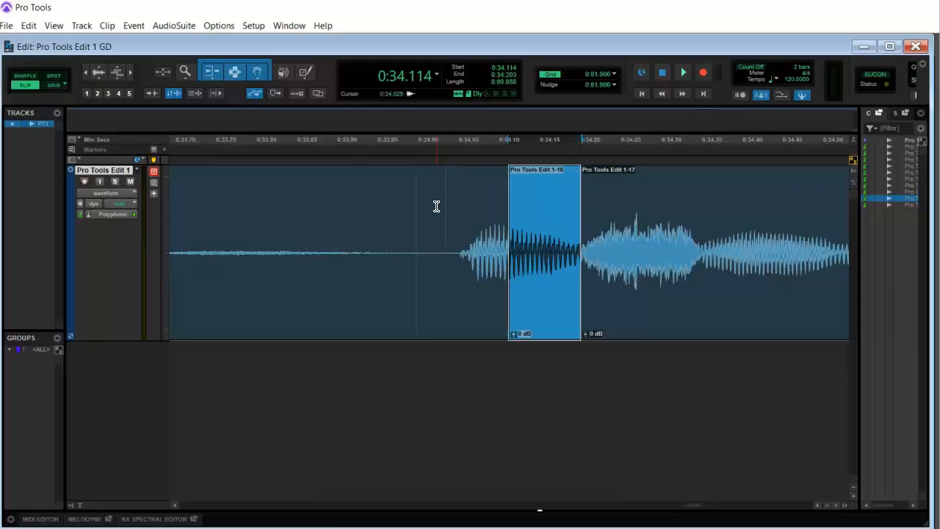
pyautogui.hotkey('ctrl', ']')
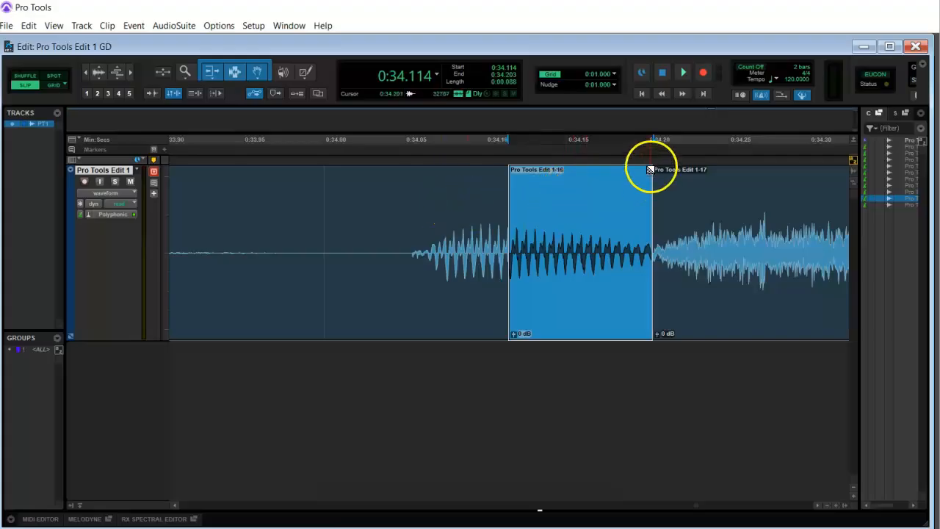
pyautogui.moveTo(648, 169); pyautogui.dragTo(561, 190)
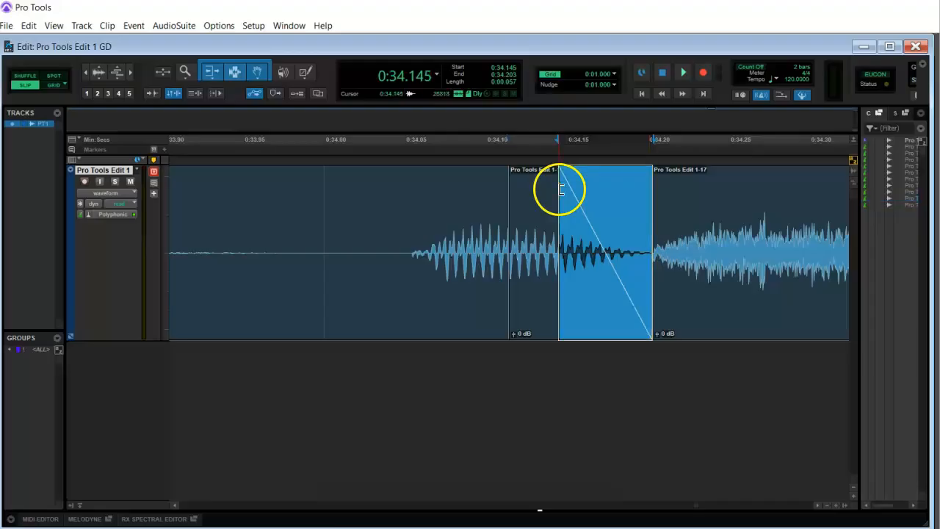
pyautogui.moveTo(387, 204); pyautogui.dragTo(745, 195)
pyautogui.press('space')
pyautogui.press('space')
pyautogui.press('space')
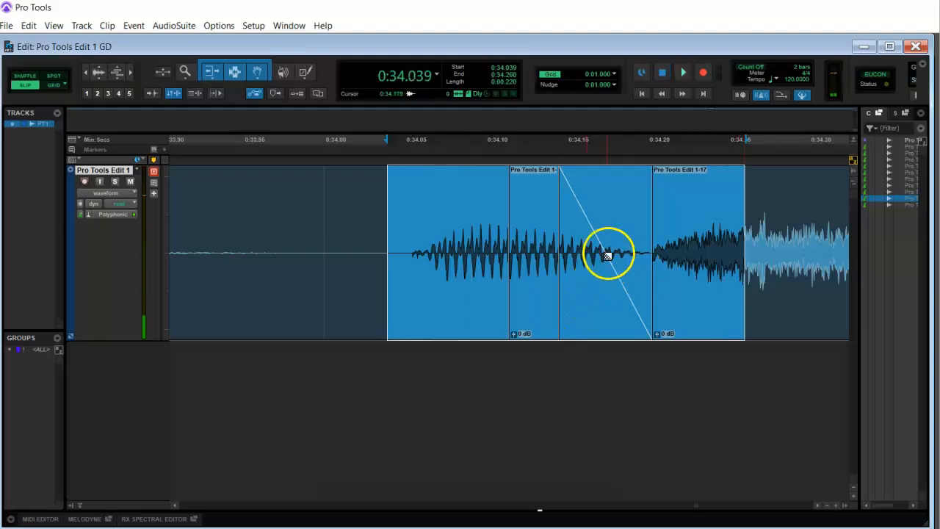
# Step: Reshape the separated piece's fade-out into a steep inward curve and audition it
pyautogui.moveTo(608, 255); pyautogui.dragTo(595, 258)
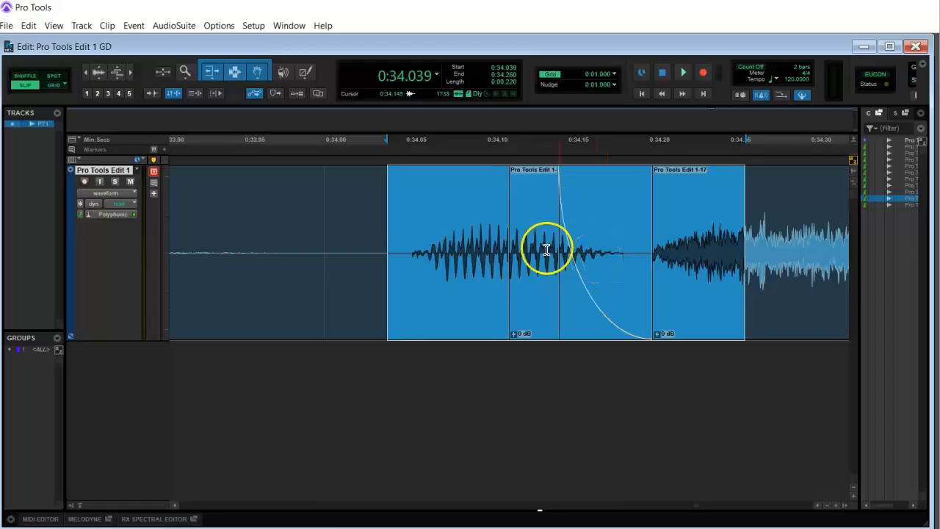
pyautogui.press('space')
pyautogui.press('space')
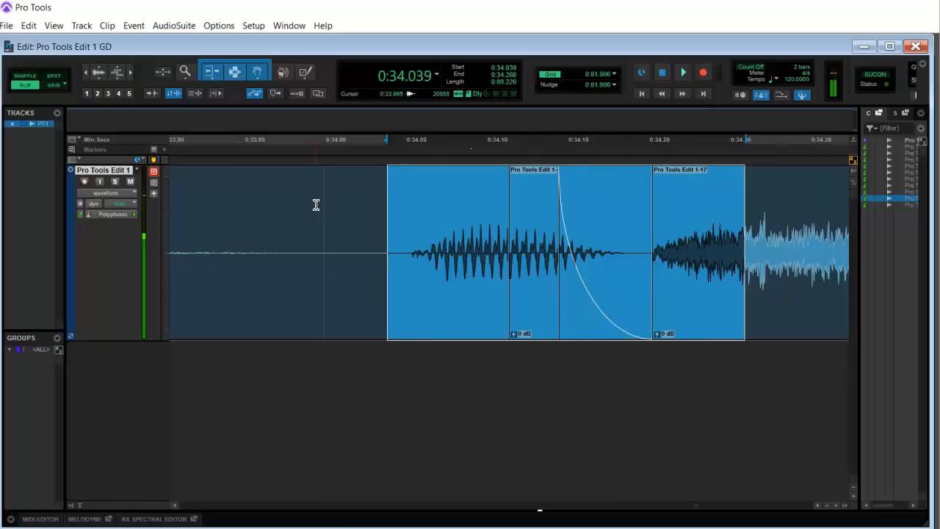
# Step: Audition the curved fade-out in context from 0:33.576
pyautogui.click(316, 204)
pyautogui.hotkey('ctrl', '[')
pyautogui.hotkey('ctrl', '[')
pyautogui.click(291, 211)
pyautogui.press('space')
pyautogui.press('space')
pyautogui.press('space')
pyautogui.press('space')
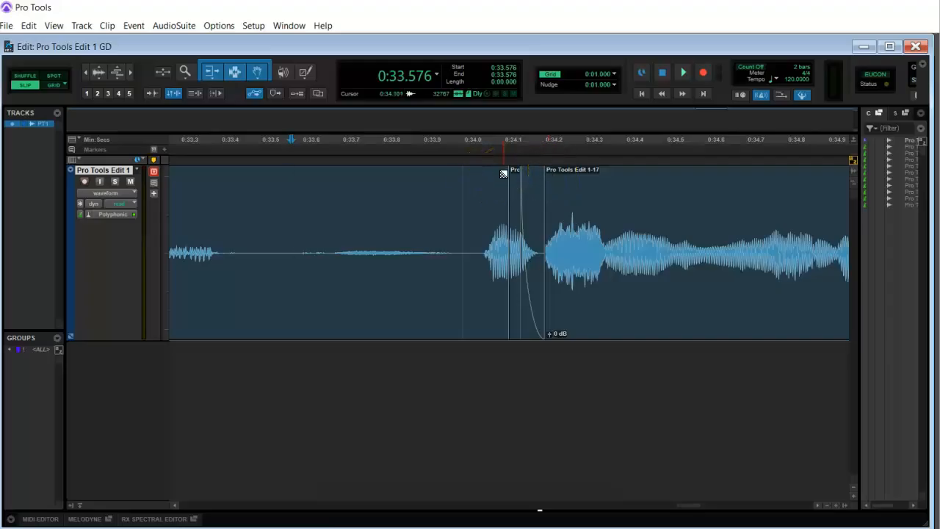
# Step: Add a fade-out from 0:34.024 to 0:34.114 at the end of the preceding clip and audition from 0:33.481
pyautogui.moveTo(503, 173); pyautogui.dragTo(474, 178)
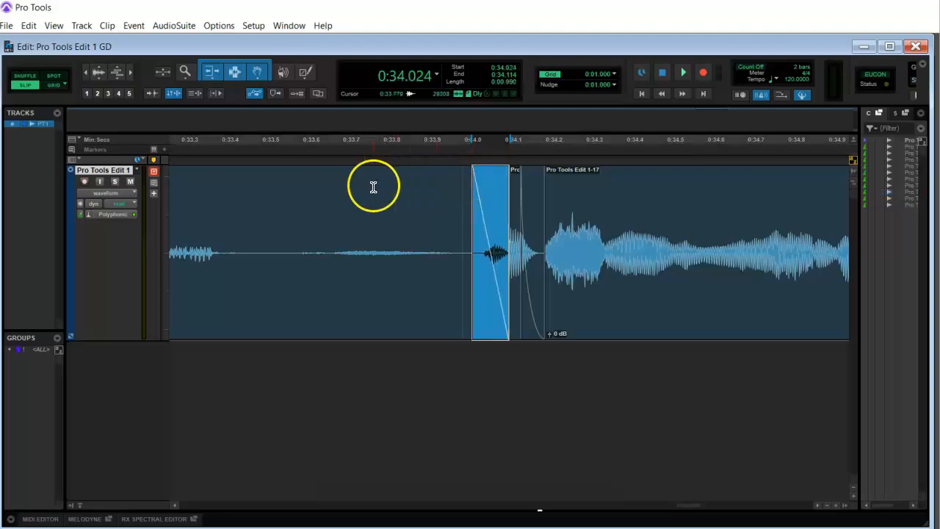
pyautogui.click(253, 189)
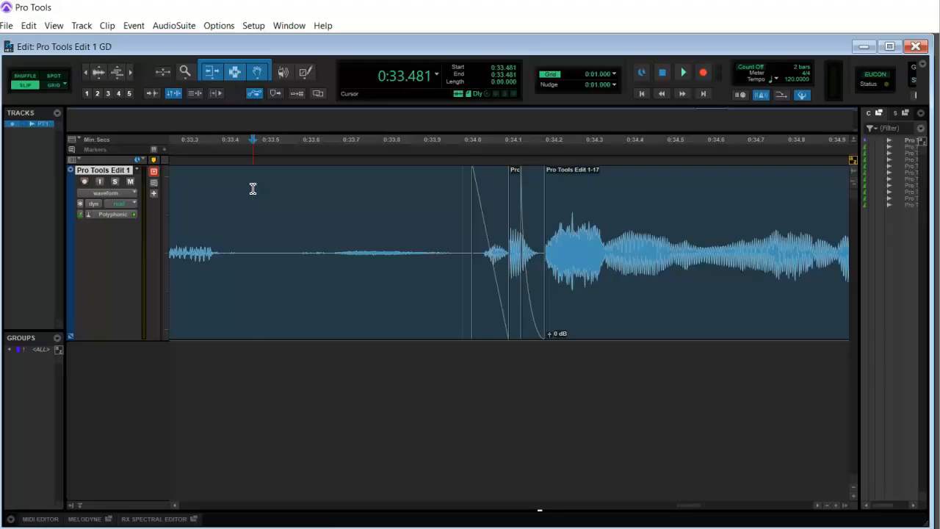
pyautogui.press('space')
pyautogui.press('space')
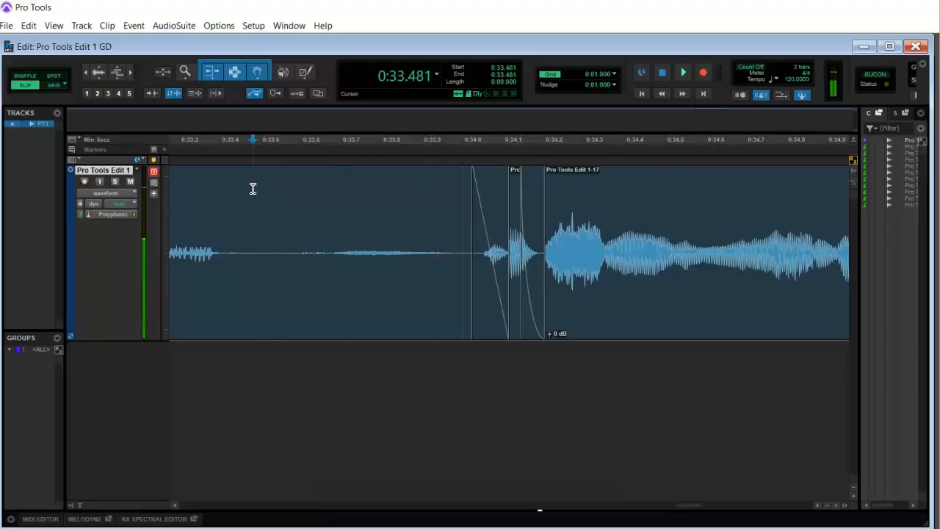
# Step: Undo the fade-out at the end of the clip preceding the separated piece
pyautogui.doubleClick(253, 189)
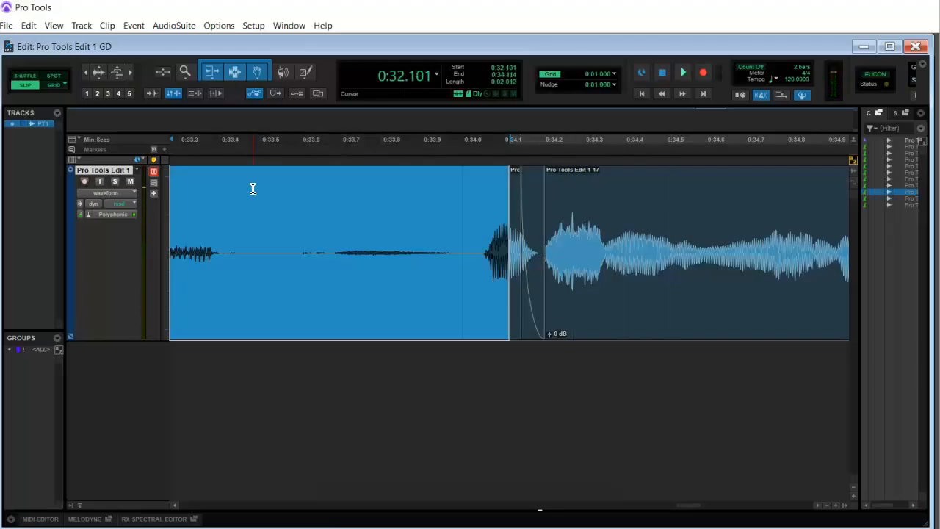
pyautogui.click(432, 221)
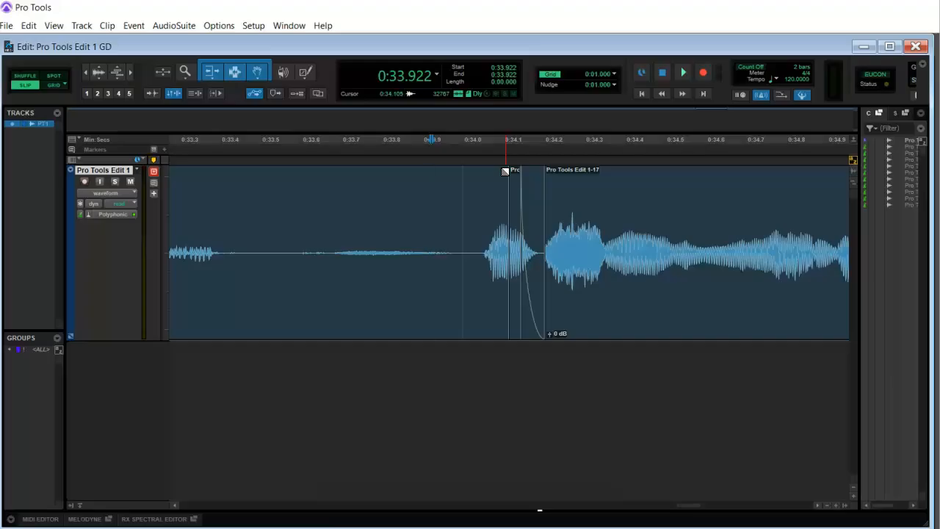
# Step: Try a fade-in from 0:34.203 to 0:34.304 at the start of the Pro Tools Edit 1-17 clip
pyautogui.click(548, 171)
pyautogui.moveTo(547, 172); pyautogui.dragTo(585, 176)
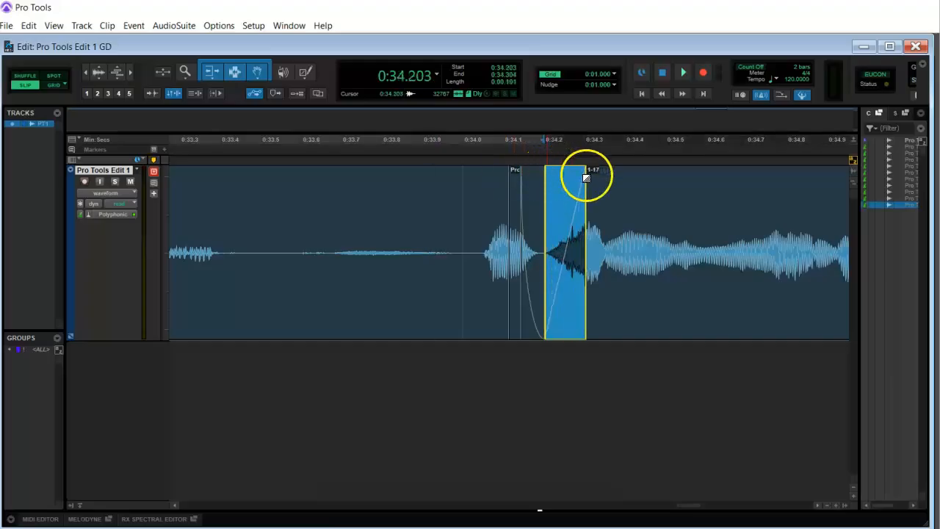
pyautogui.click(587, 177)
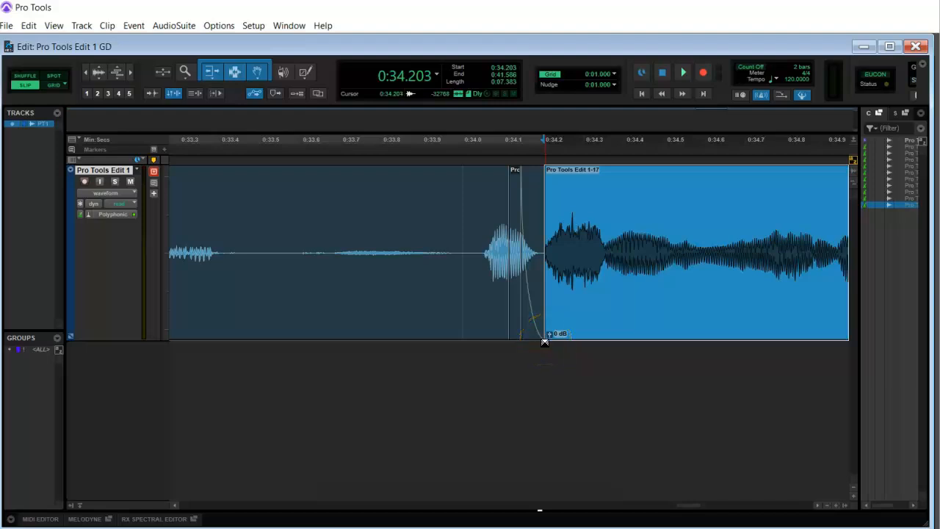
# Step: Undo the curve reshaping on the separated piece's fade-out and place the edit cursor before the syllable at 0:33.899
pyautogui.moveTo(544, 341)
pyautogui.mouseDown()
pyautogui.moveTo(581, 337)
pyautogui.moveTo(563, 341)
pyautogui.mouseUp()
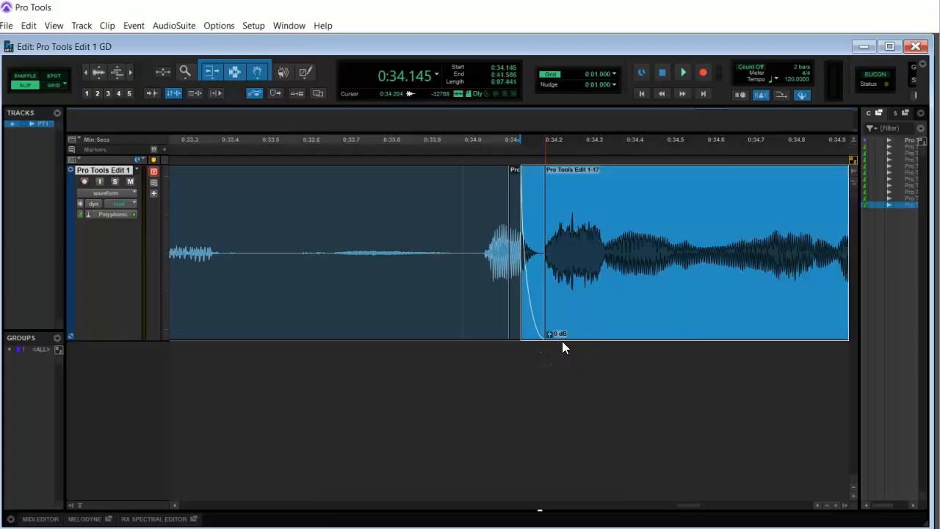
pyautogui.hotkey('ctrl', 'z')
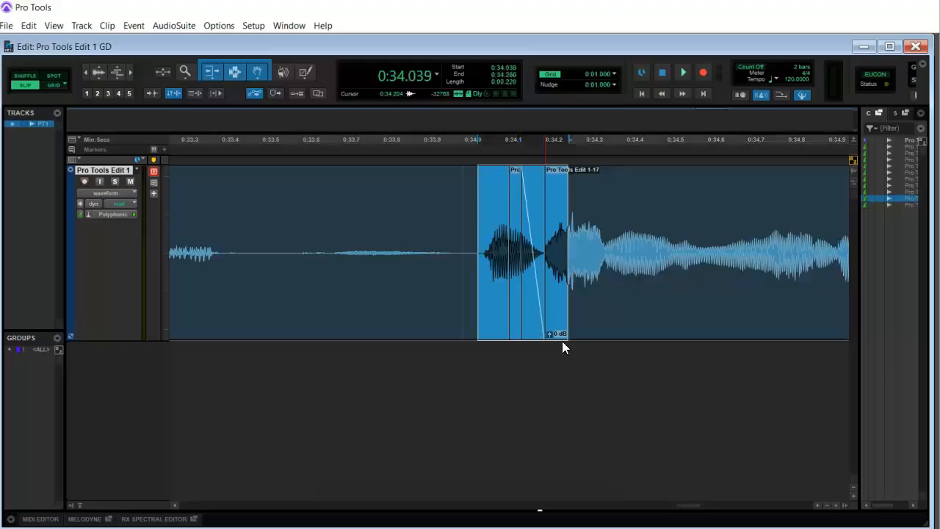
pyautogui.click(431, 213)
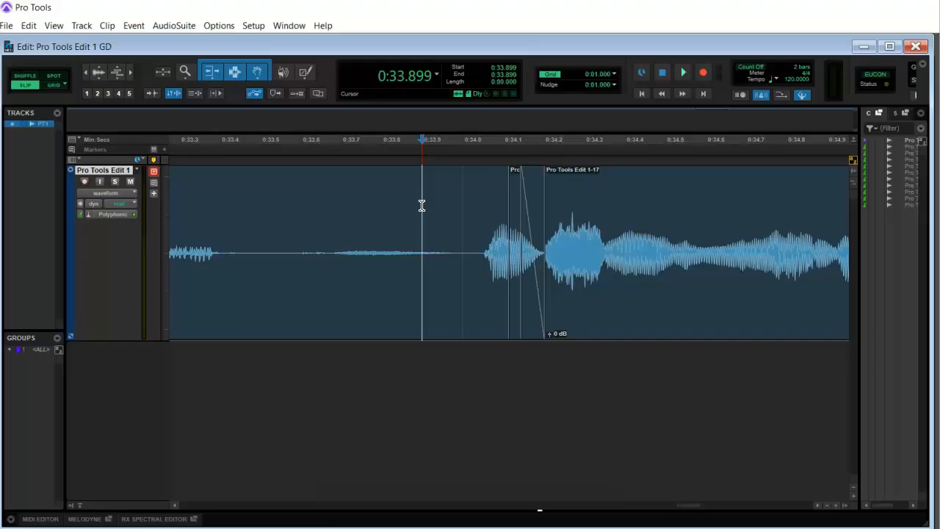
# Step: Try clearing the separated piece's fade-out from 0:34.145 to 0:34.203, and undo the clear
pyautogui.click(526, 171)
pyautogui.click(534, 295)
pyautogui.click(530, 294)
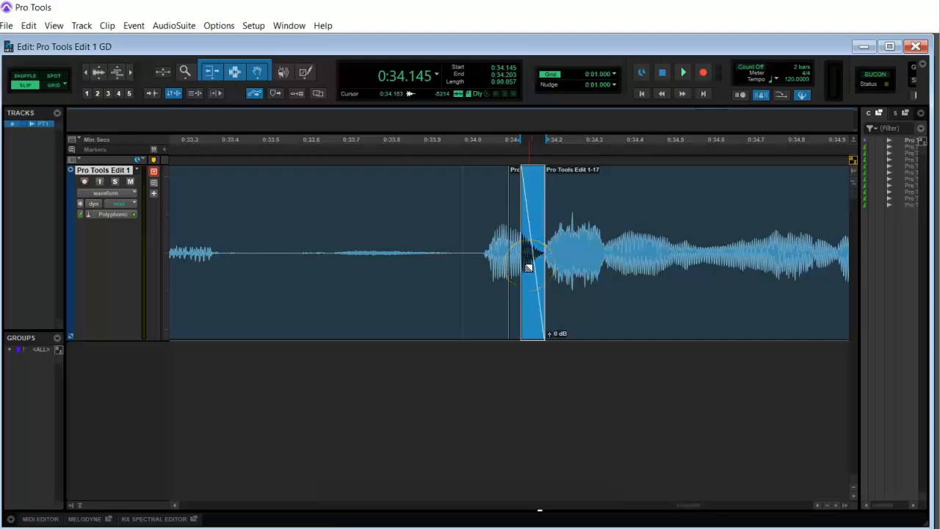
pyautogui.press('Delete')
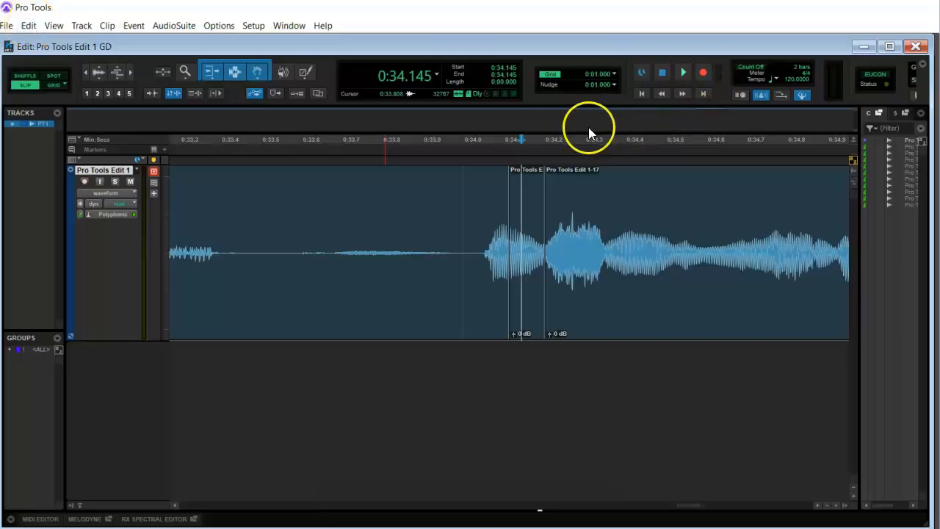
pyautogui.click(30, 26)
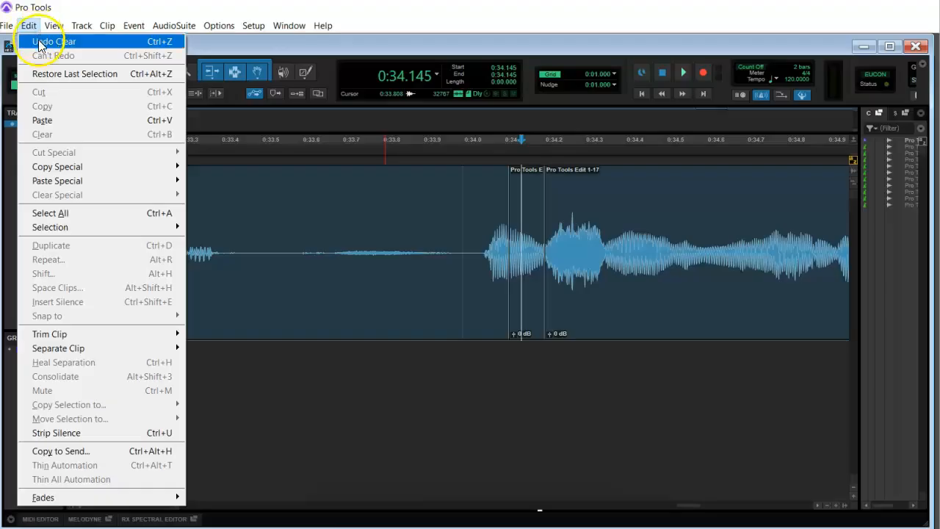
pyautogui.click(41, 41)
# Step: Audition the passage with the straight fade-out from 0:33.593 and again from 0:33.975
pyautogui.click(299, 203)
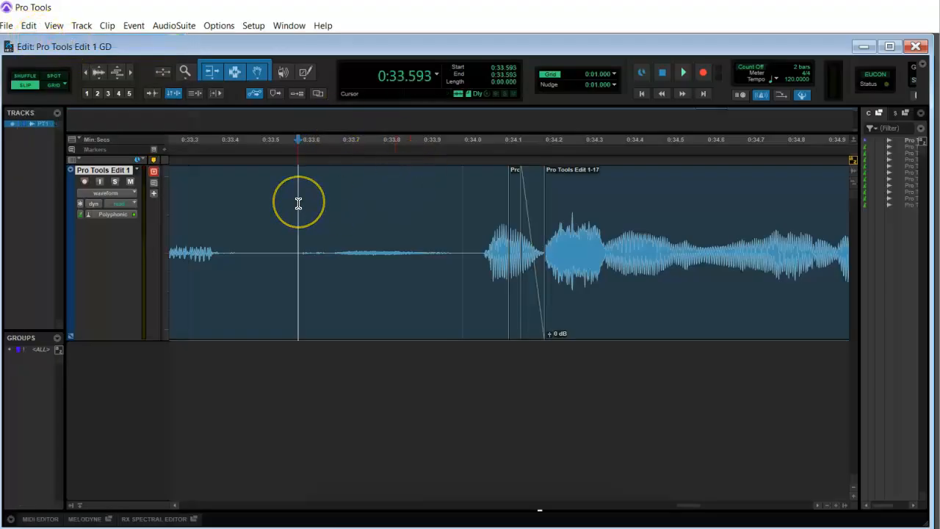
pyautogui.press('space')
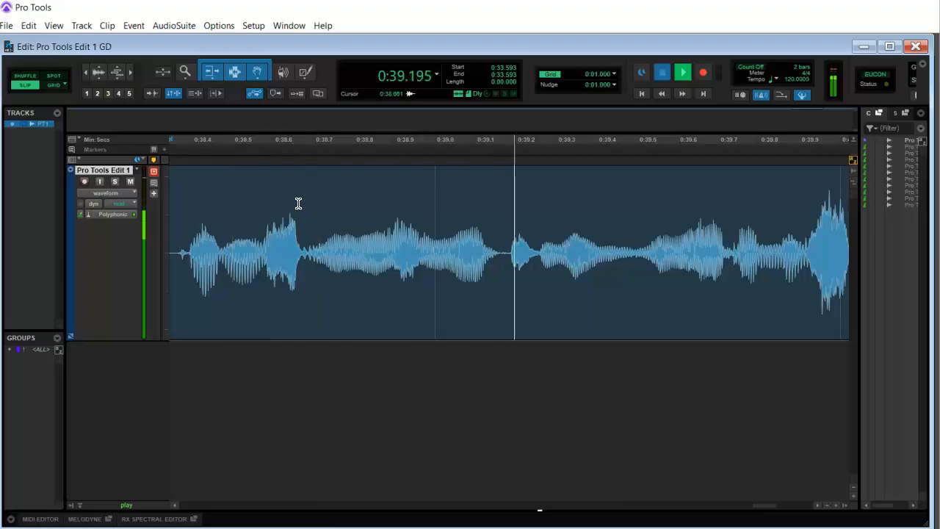
pyautogui.press('space')
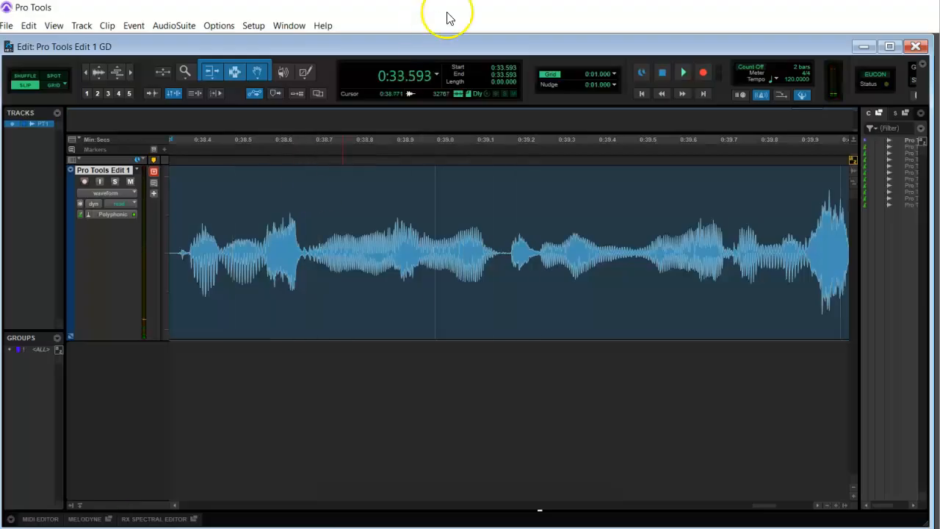
pyautogui.press('space')
pyautogui.press('space')
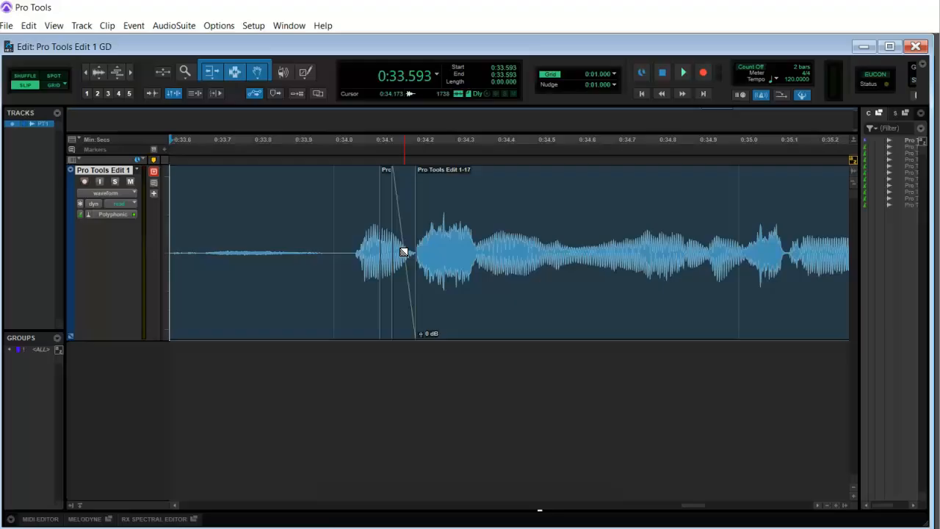
pyautogui.click(324, 208)
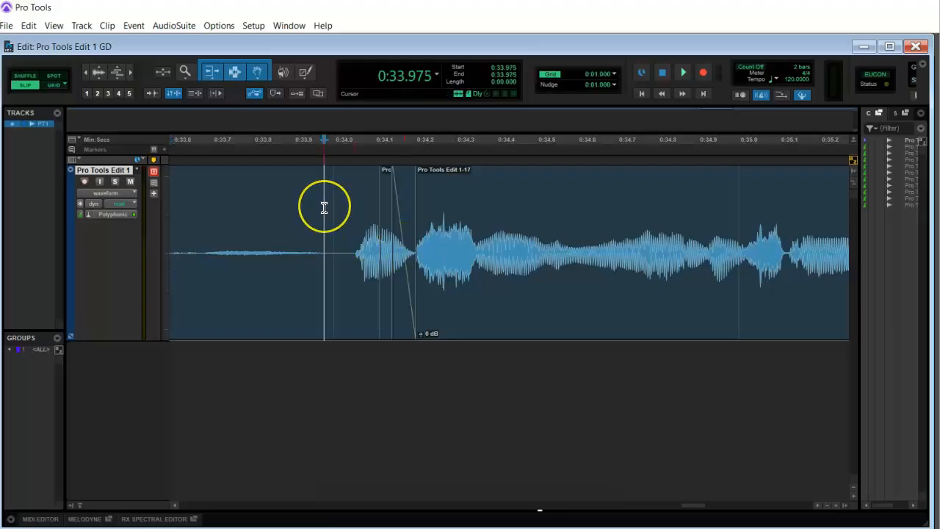
pyautogui.press('space')
pyautogui.press('space')
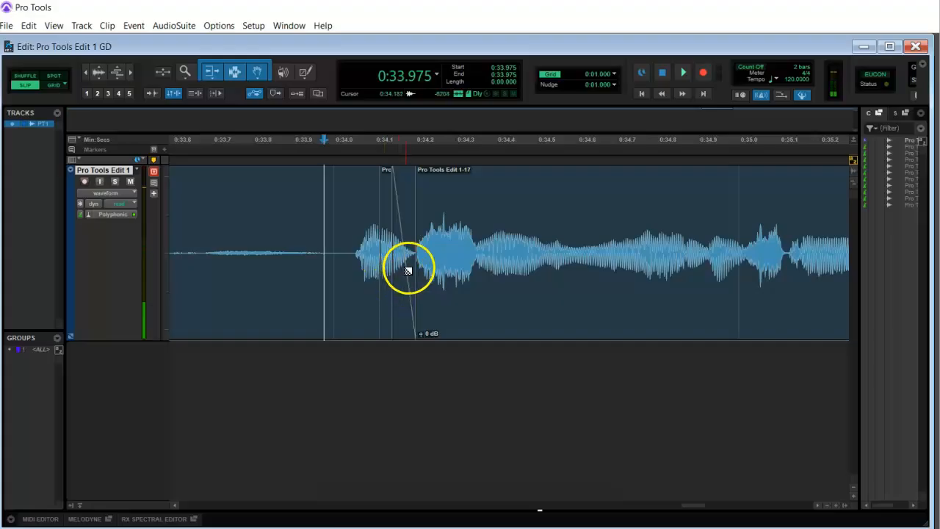
# Step: Reshape the separated piece's straight fade-out into a steep inward curve and audition it from 0:33.860
pyautogui.moveTo(408, 271); pyautogui.dragTo(393, 271)
pyautogui.click(280, 239)
pyautogui.press('space')
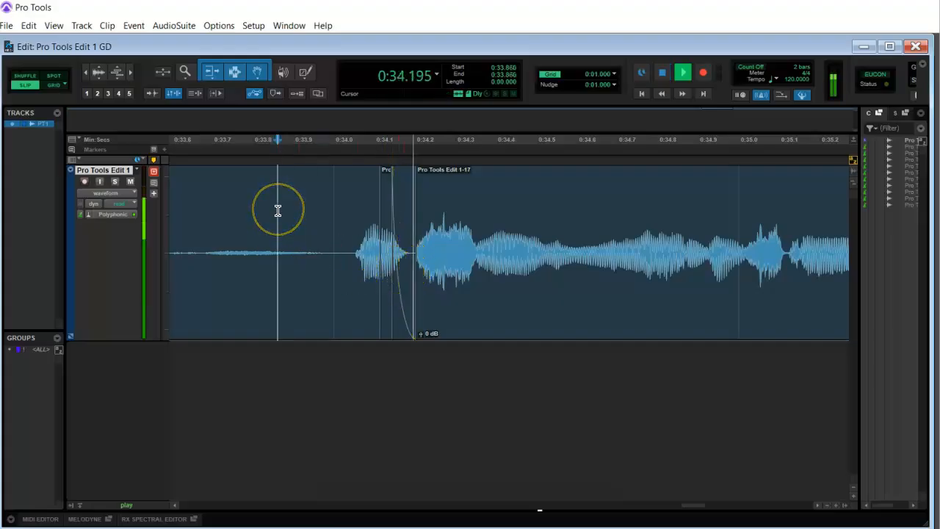
pyautogui.press('space')
pyautogui.press('space')
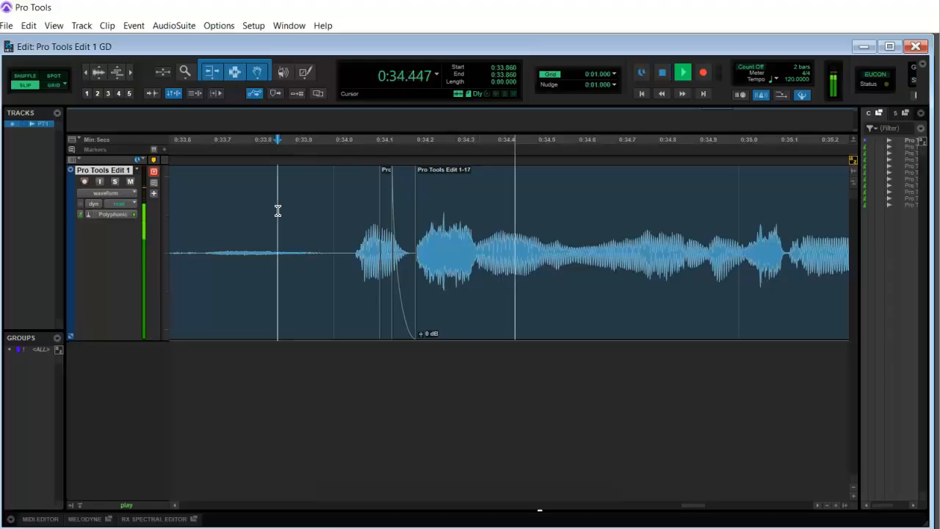
pyautogui.press('space')
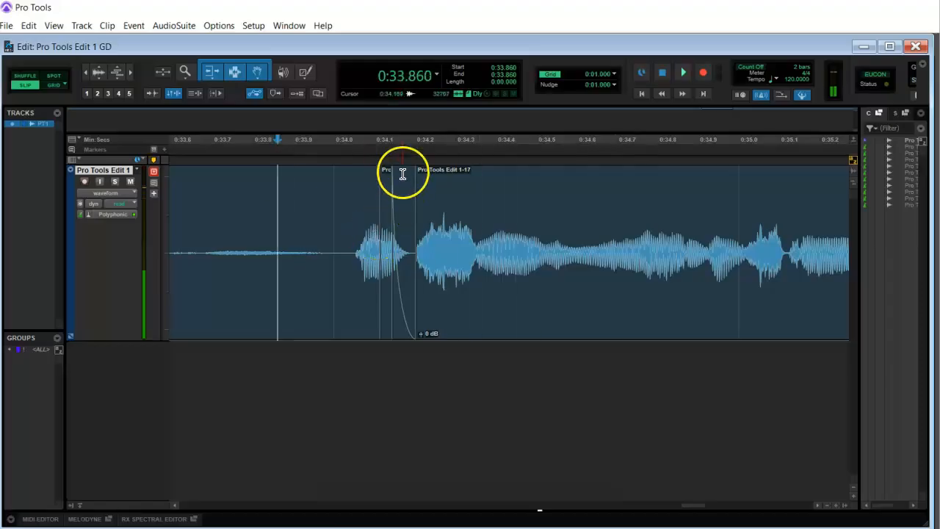
# Step: Add a short fade-in from 0:34.203 to 0:34.213 on the Pro Tools Edit 1-17 clip and audition from 0:33.861
pyautogui.moveTo(418, 183); pyautogui.dragTo(421, 183)
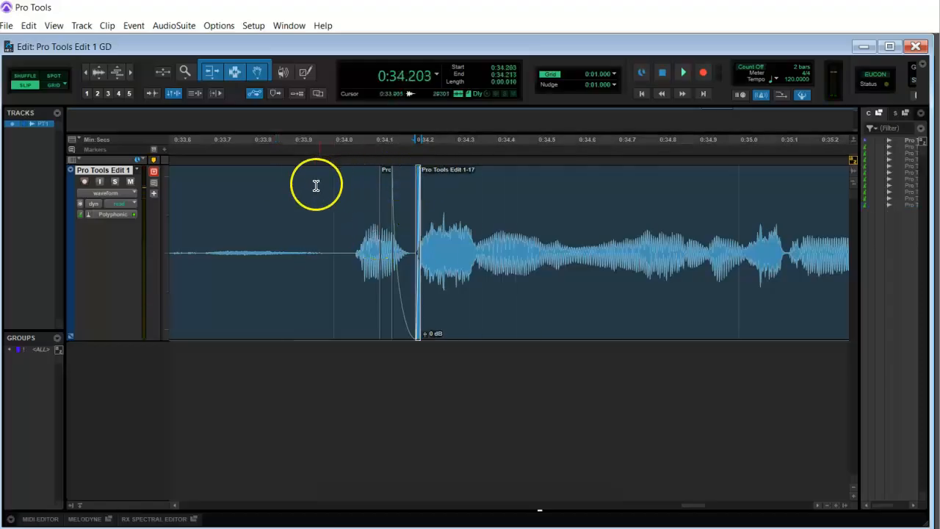
pyautogui.click(279, 193)
pyautogui.press('space')
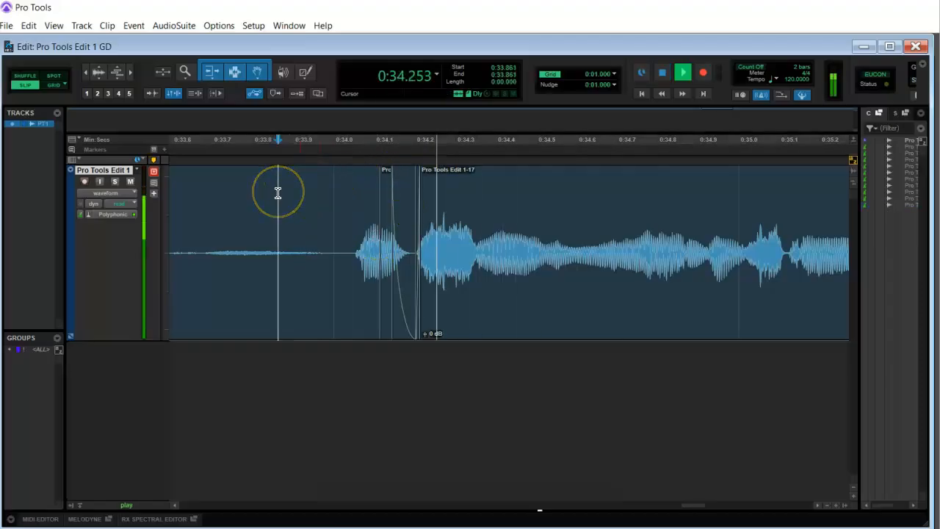
pyautogui.press('space')
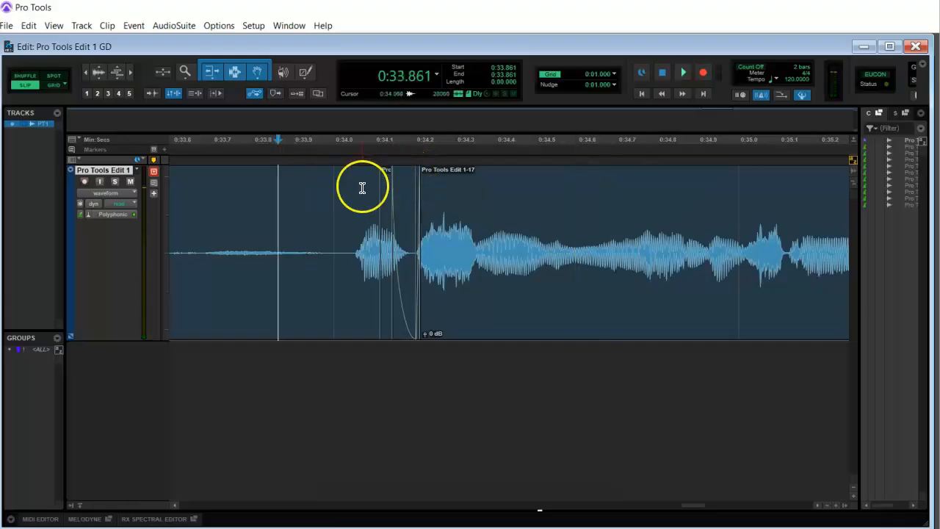
# Step: Audition the finished transition up close, starting playback at 0:34.027 and again at 0:34.025
pyautogui.click(344, 188)
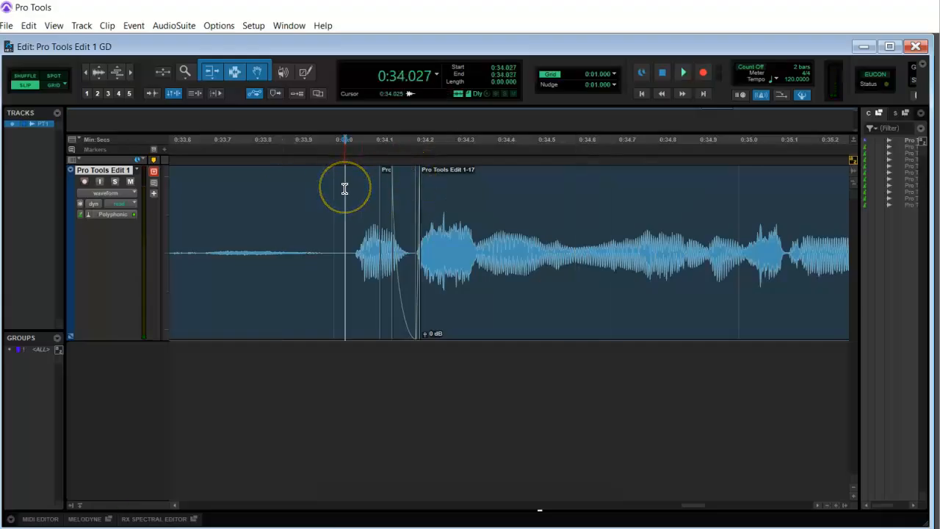
pyautogui.press('space')
pyautogui.press('space')
pyautogui.click(344, 189)
pyautogui.press('space')
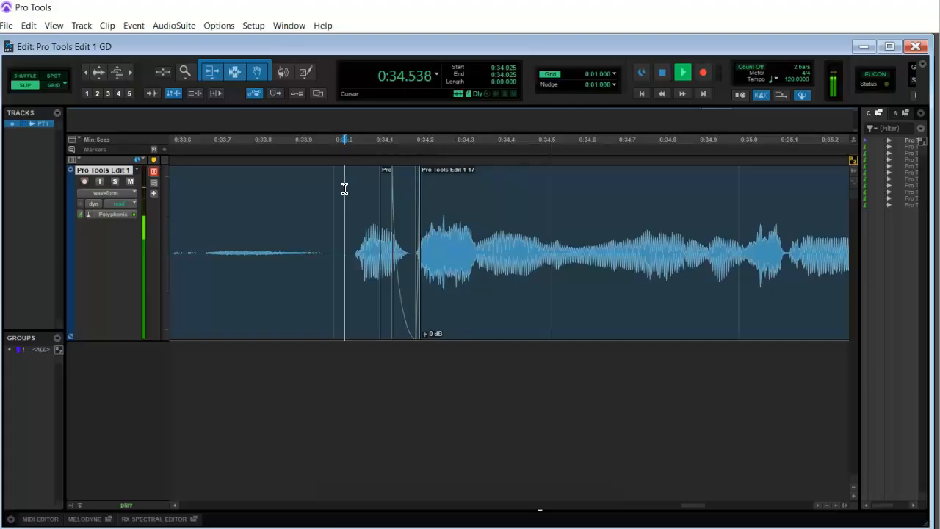
pyautogui.press('space')
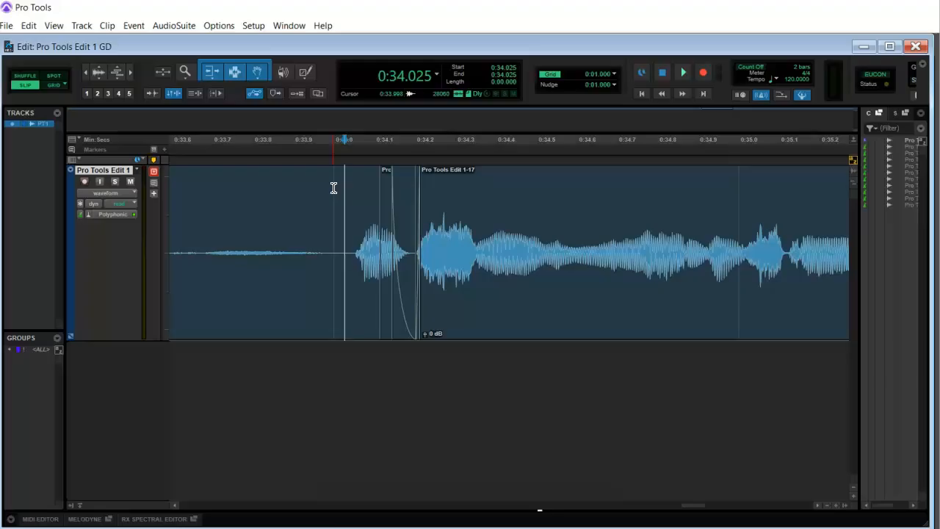
# Step: Select the entire edited narration on the timeline, from 0:00.000 to 0:41.703
pyautogui.press('r')
pyautogui.press('r')
pyautogui.press('r')
pyautogui.press('r')
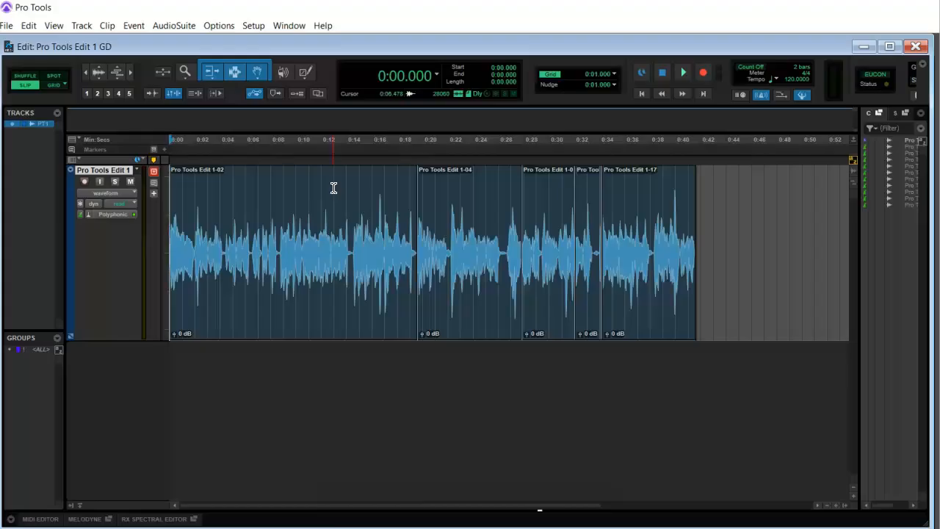
pyautogui.click(218, 240)
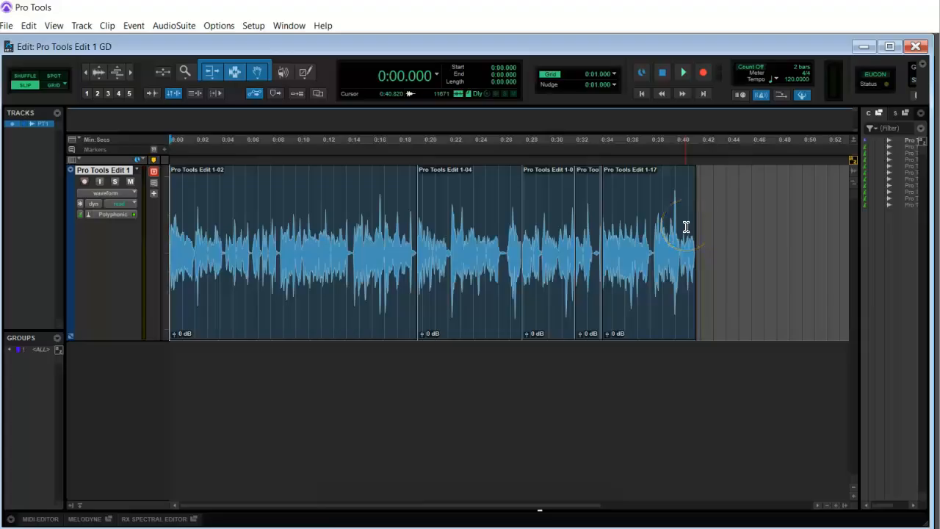
pyautogui.click(697, 140)
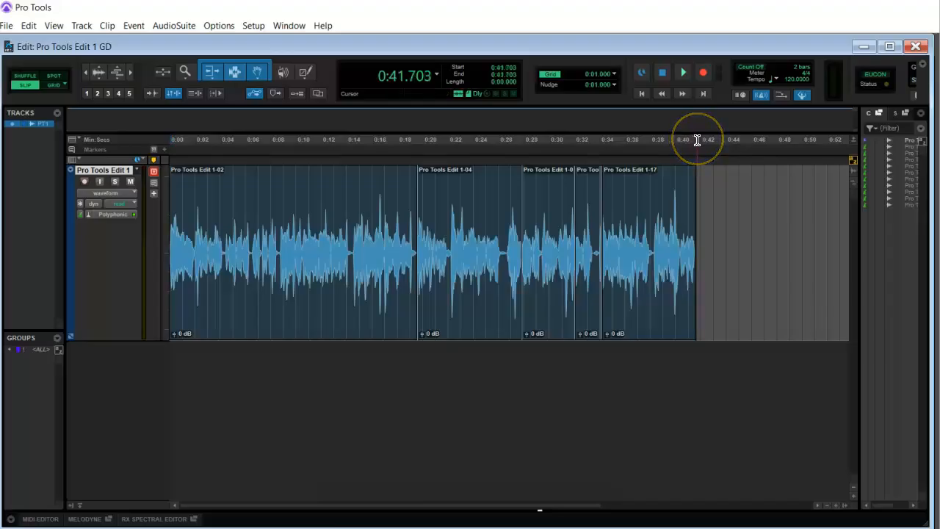
pyautogui.moveTo(697, 139); pyautogui.dragTo(150, 141)
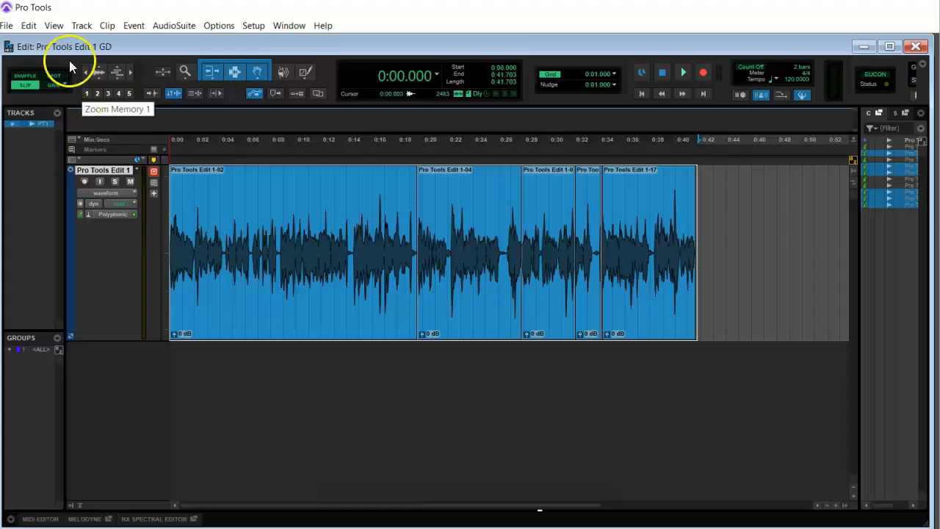
# Step: Bounce the selection offline as an interleaved 44.1 kHz MP3 named Pro Tools Edit 1 GD in the session's Bounced Files folder, at 160 kbit/s
pyautogui.click(7, 27)
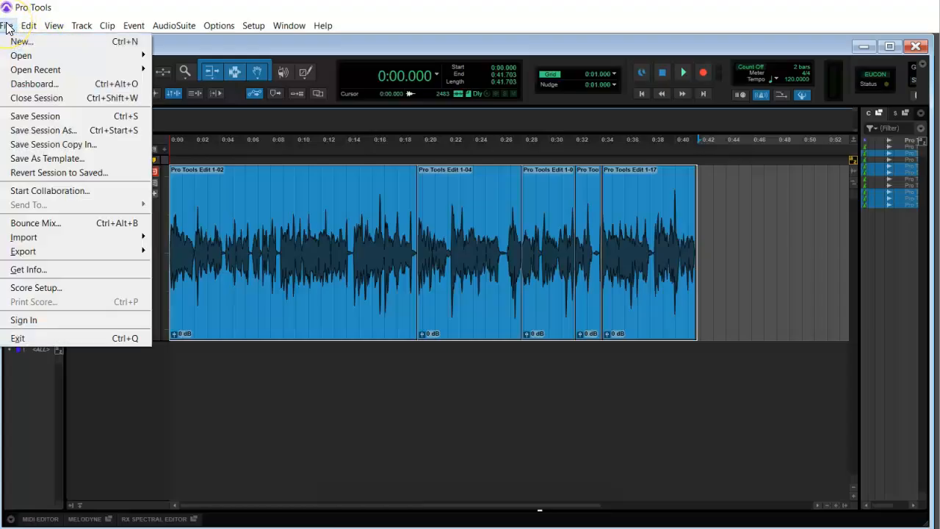
pyautogui.click(77, 226)
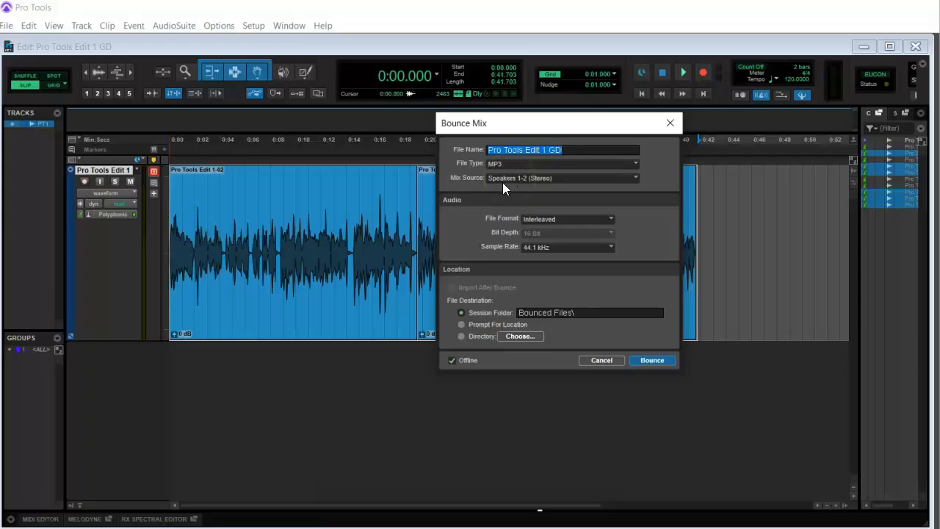
pyautogui.click(539, 220)
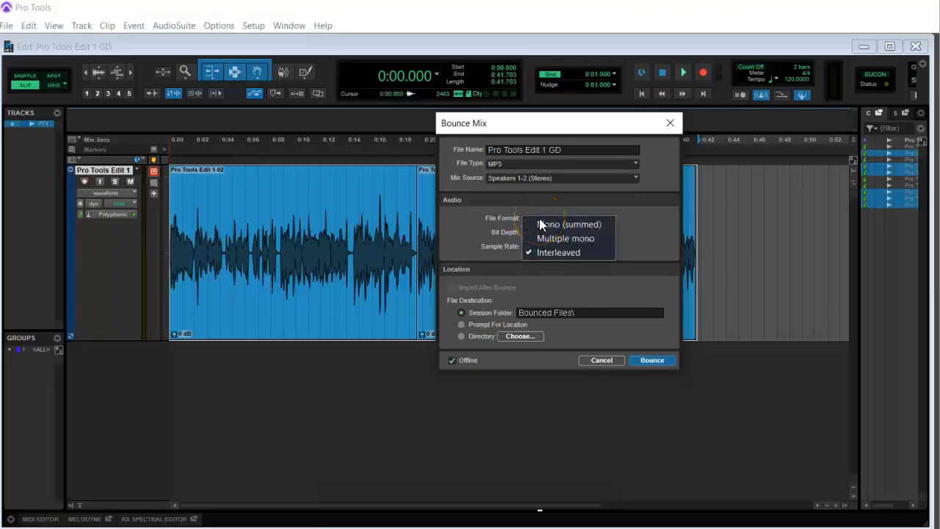
pyautogui.click(556, 252)
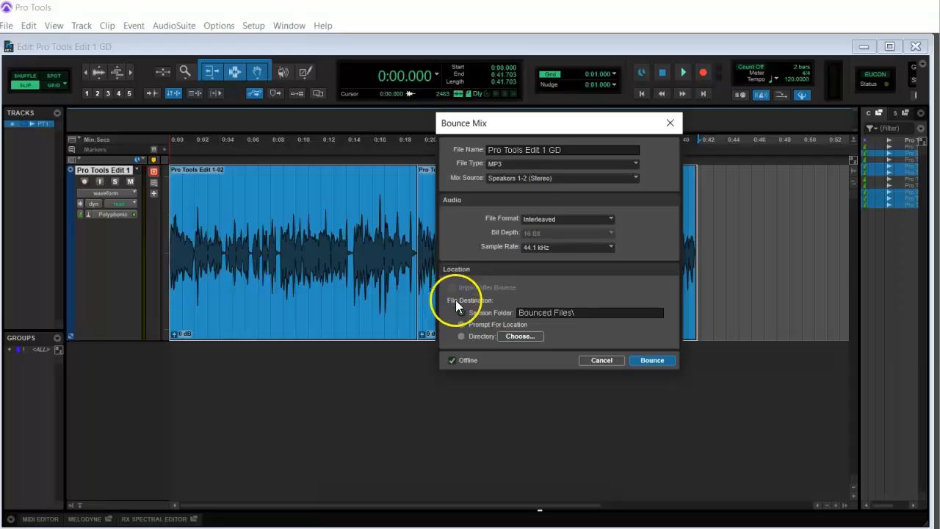
pyautogui.click(481, 313)
pyautogui.click(658, 361)
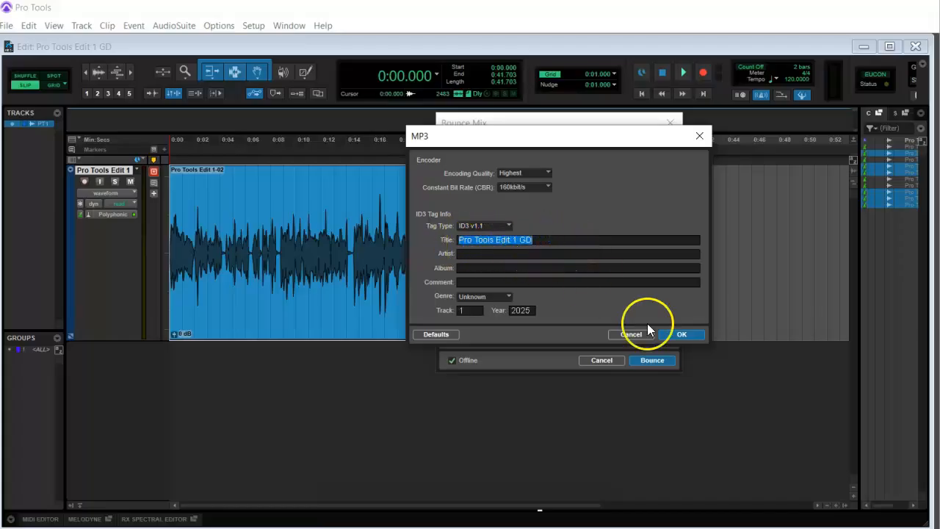
pyautogui.click(690, 335)
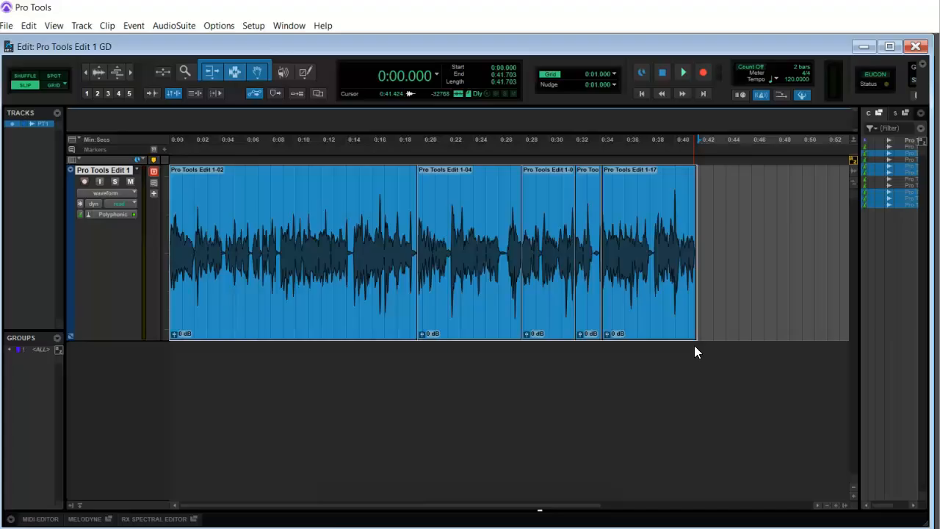
# Step: Quit Pro Tools and save the changes to the Pro Tools Edit 1 GD session
pyautogui.click(6, 26)
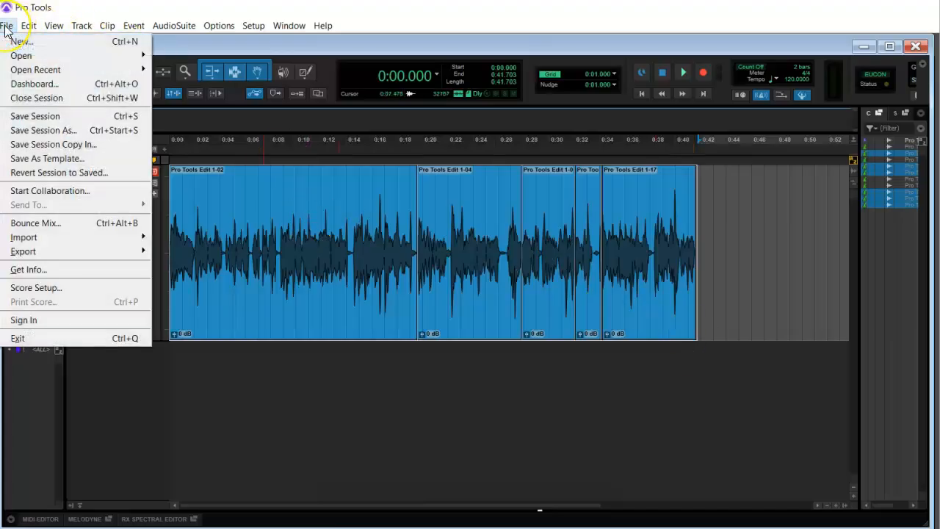
pyautogui.click(127, 338)
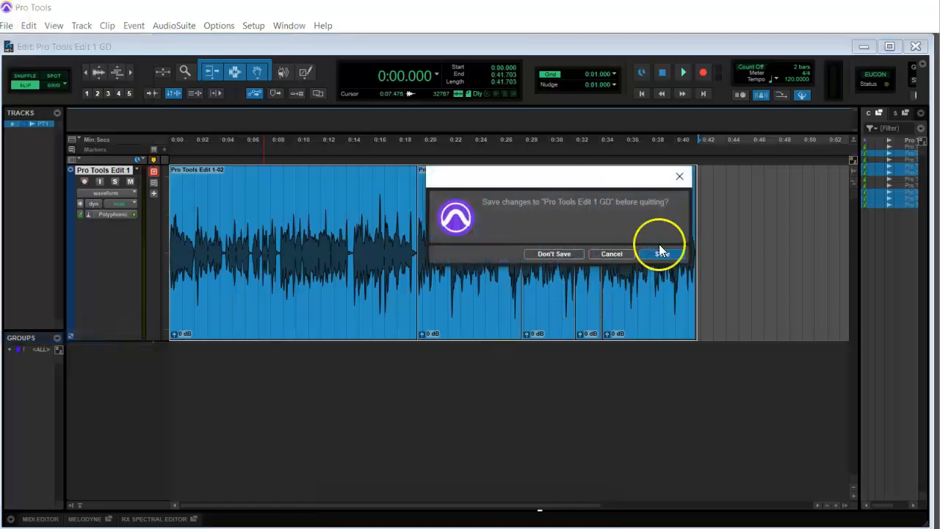
pyautogui.click(663, 254)
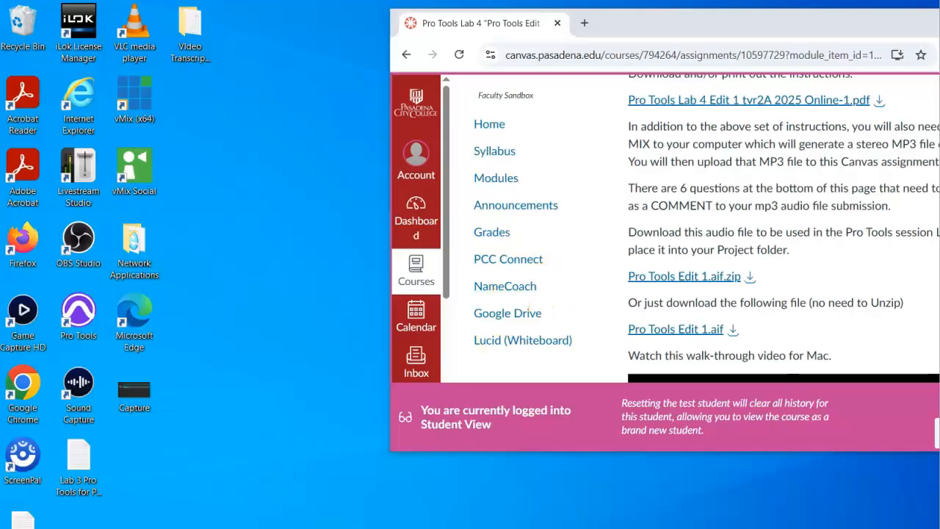
# Step: Open the Bounced Files folder of the Pro Tools Edit 1 GD session, inside TVR2A Sessions in Documents
pyautogui.press('super')
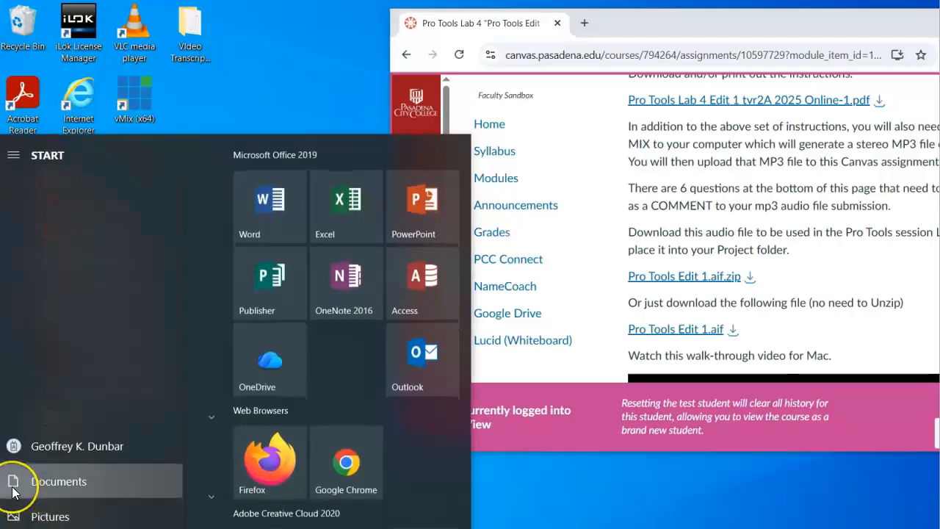
pyautogui.click(14, 492)
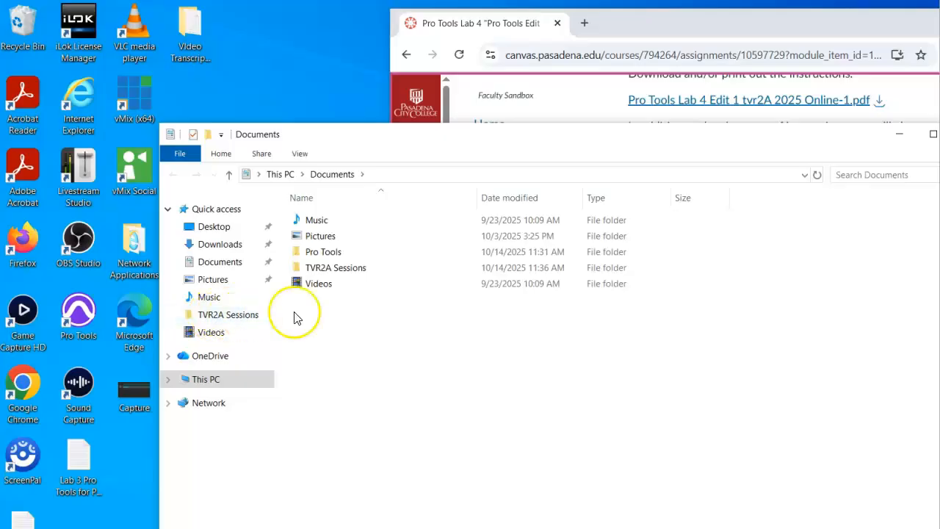
pyautogui.doubleClick(338, 269)
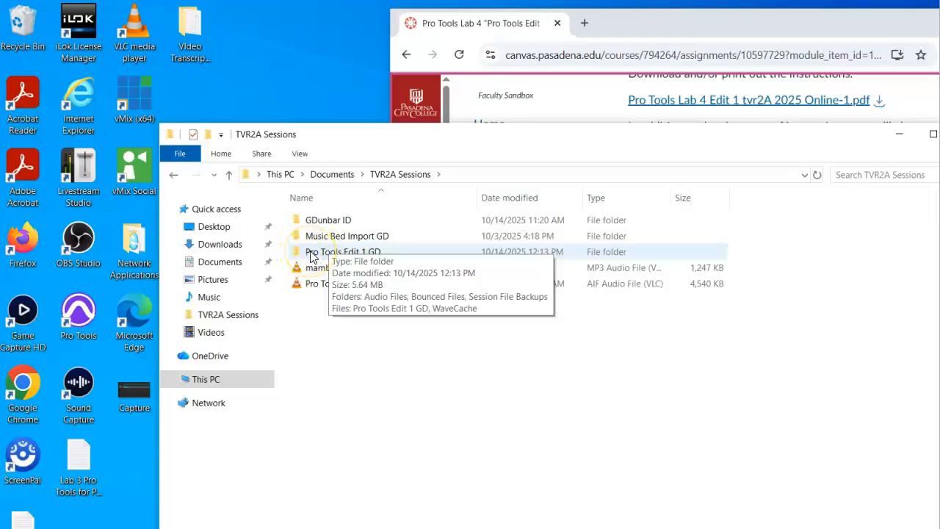
pyautogui.doubleClick(312, 255)
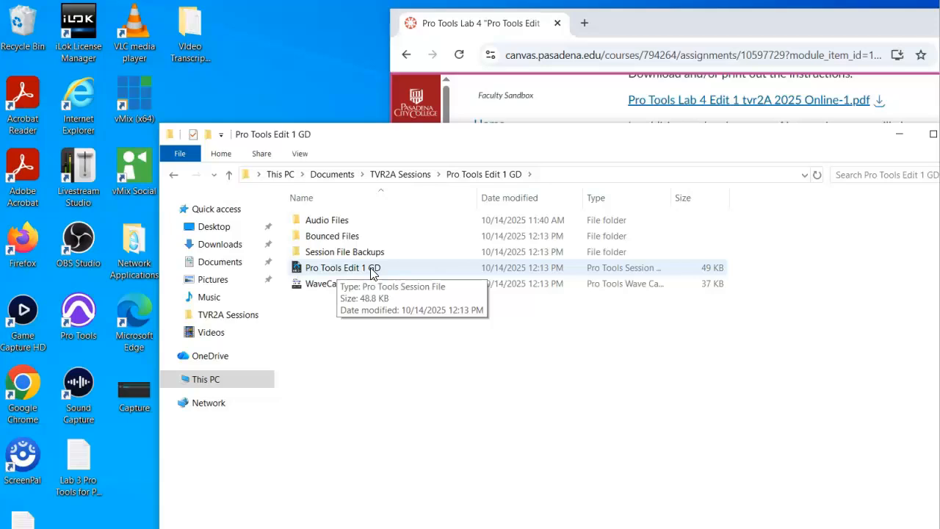
pyautogui.doubleClick(309, 240)
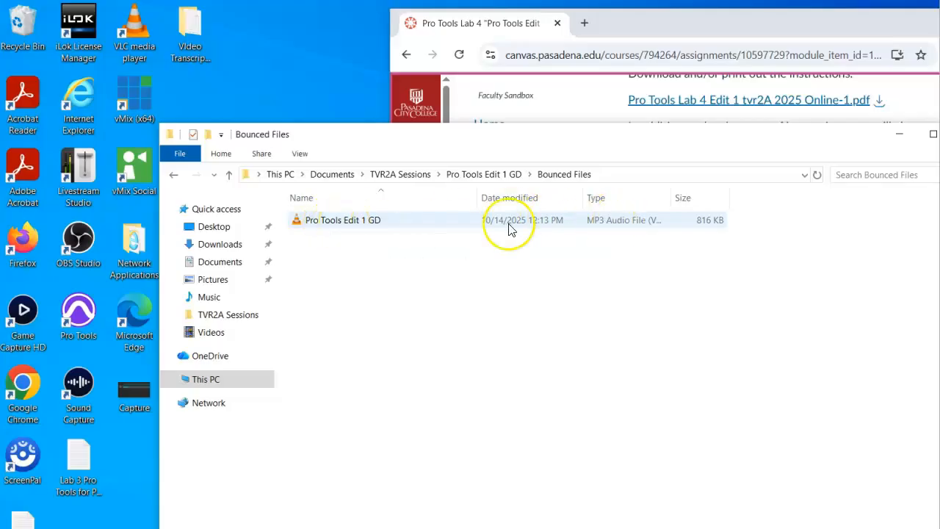
# Step: Play the bounced Pro Tools Edit 1 GD MP3 briefly in VLC, accepting its privacy policy, and close the player
pyautogui.click(365, 222)
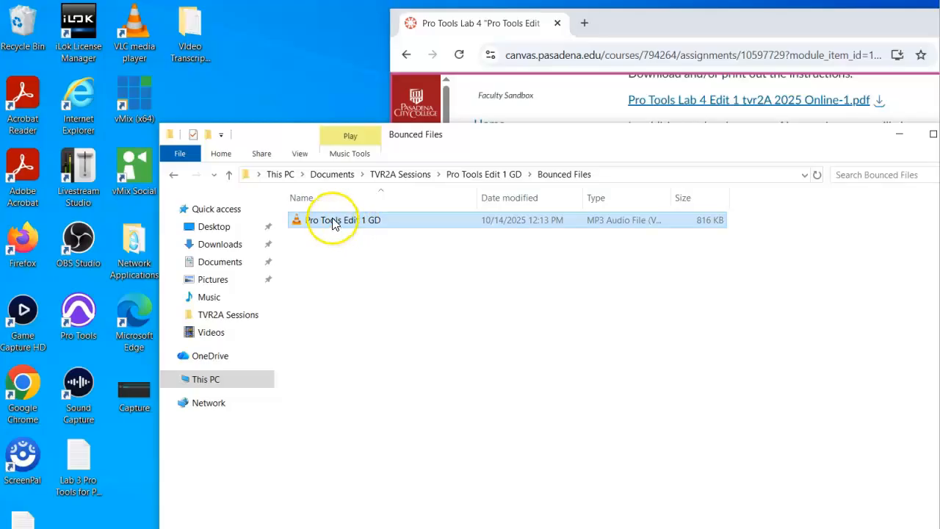
pyautogui.doubleClick(332, 221)
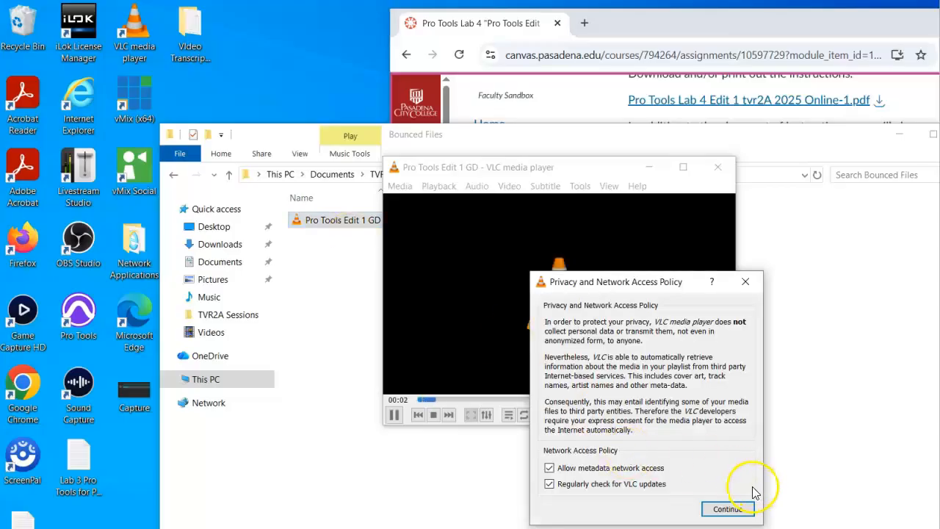
pyautogui.click(740, 511)
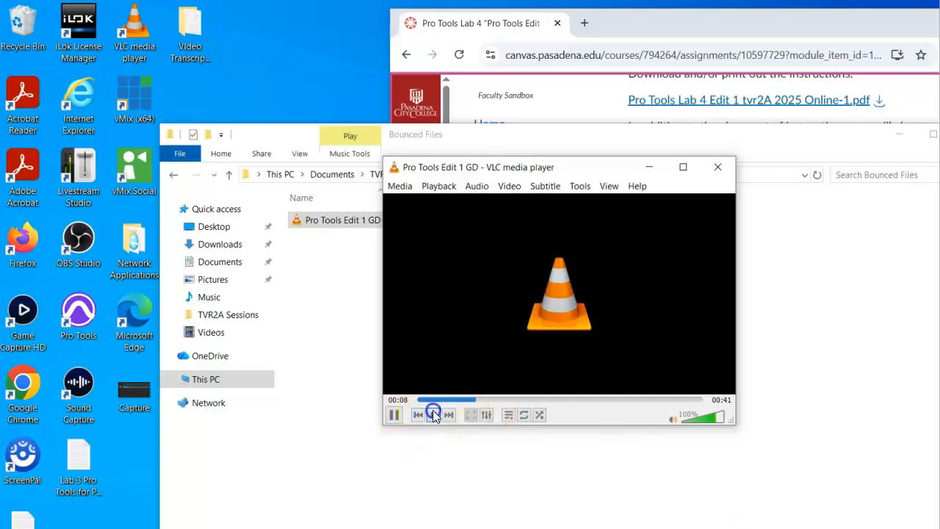
pyautogui.click(434, 415)
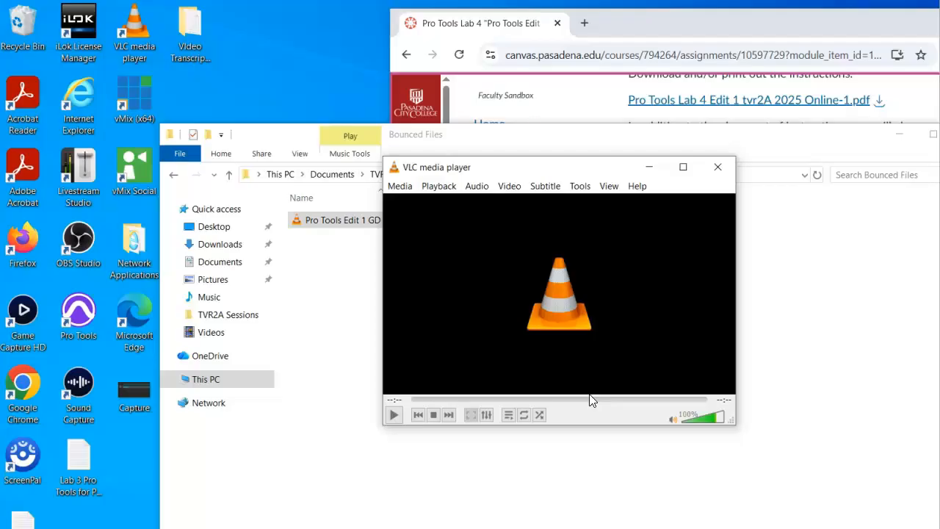
pyautogui.click(718, 167)
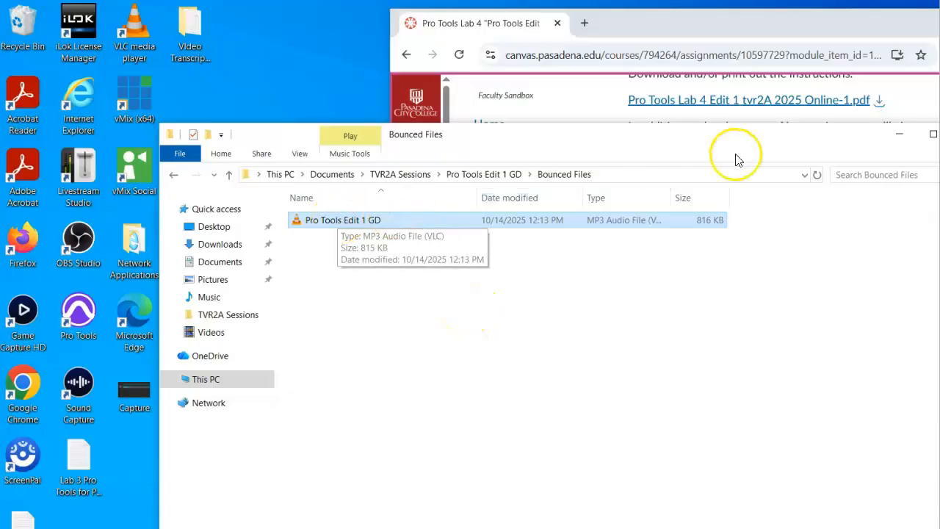
# Step: Switch to the Canvas page in Chrome, review the six comment questions, and start the Pro Tools Lab 4 assignment
pyautogui.moveTo(740, 147); pyautogui.dragTo(746, 218)
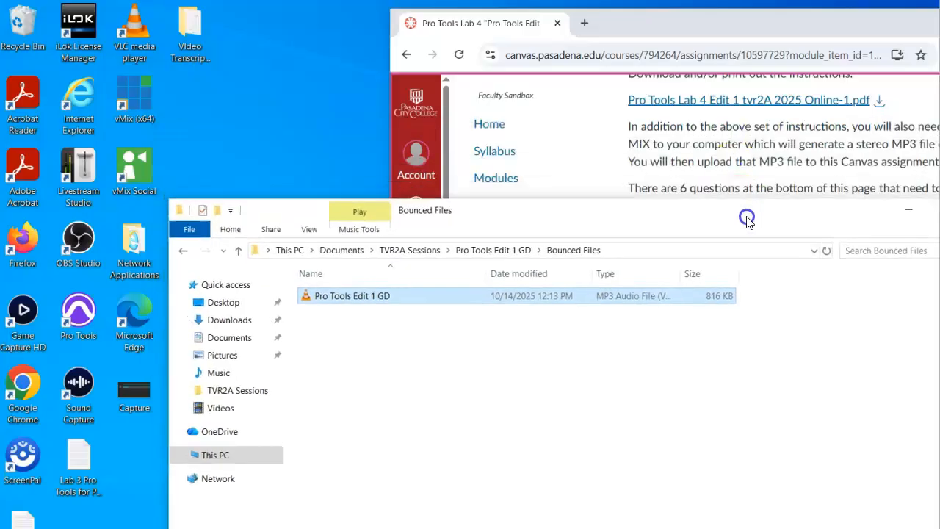
pyautogui.click(595, 140)
pyautogui.moveTo(663, 30); pyautogui.dragTo(449, 28)
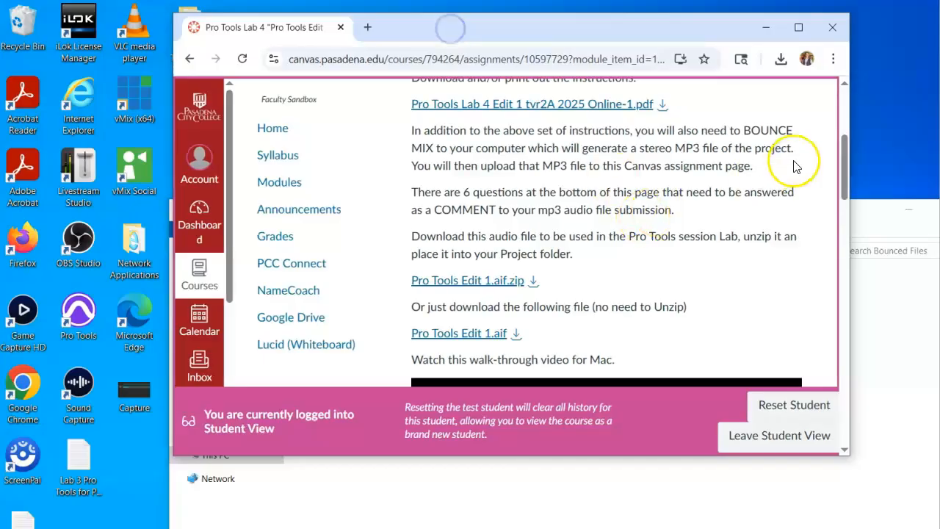
pyautogui.moveTo(846, 168); pyautogui.dragTo(851, 293)
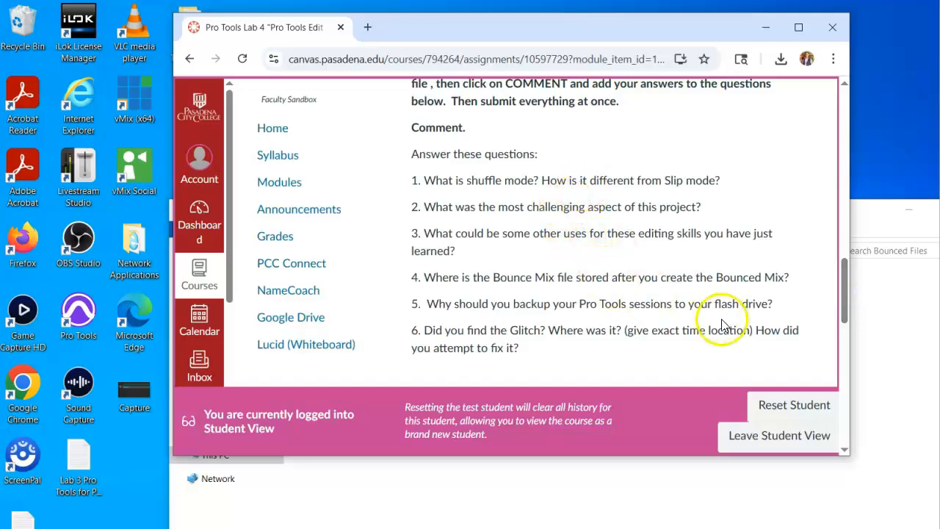
pyautogui.moveTo(844, 315); pyautogui.dragTo(833, 147)
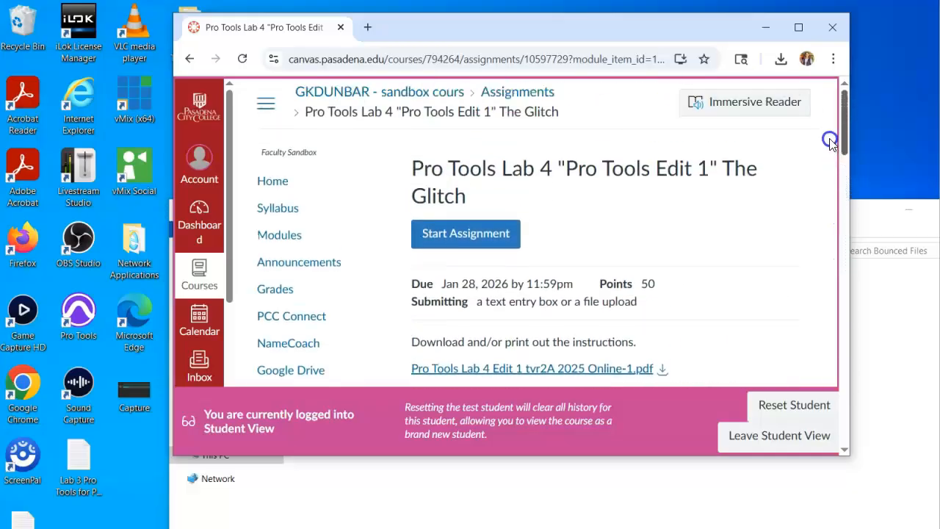
pyautogui.click(474, 237)
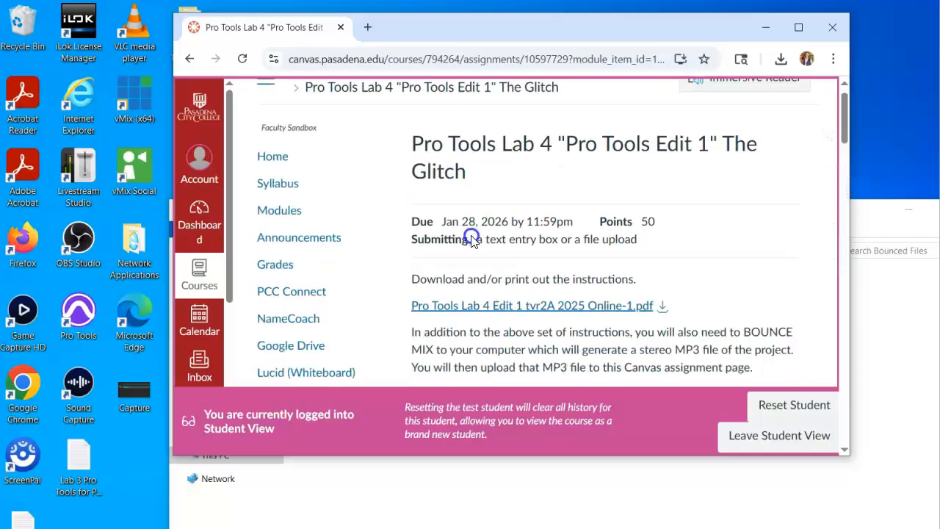
# Step: Attach Pro Tools Edit 1 GD.mp3 from the Bounced Files folder to the assignment's file upload
pyautogui.scroll(-2, 471, 237)
pyautogui.moveTo(850, 360); pyautogui.dragTo(842, 301)
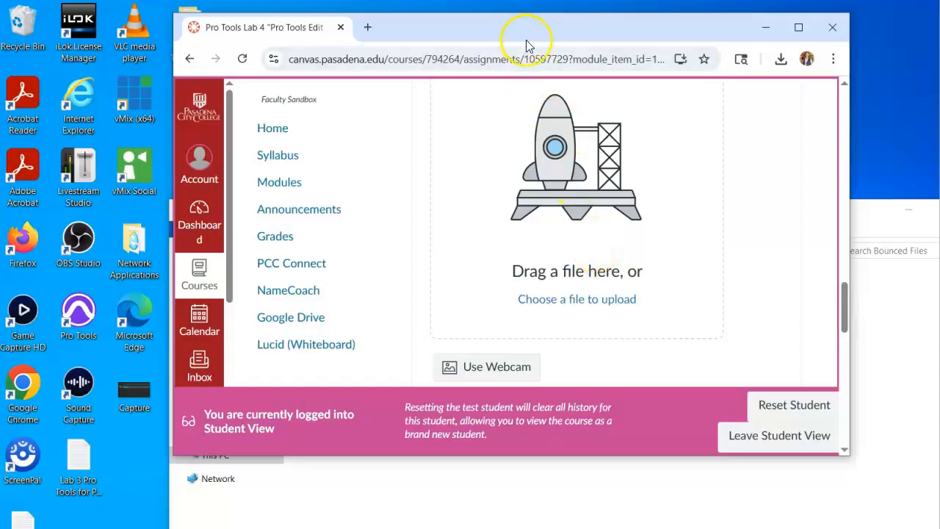
pyautogui.moveTo(470, 25); pyautogui.dragTo(685, 16)
pyautogui.moveTo(344, 292); pyautogui.dragTo(794, 214)
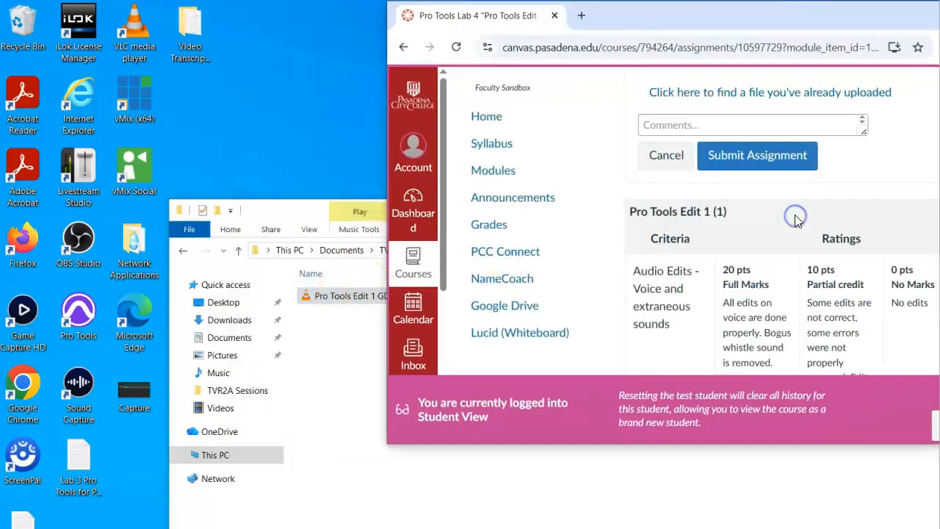
pyautogui.moveTo(928, 31); pyautogui.dragTo(733, 32)
pyautogui.moveTo(892, 334); pyautogui.dragTo(891, 294)
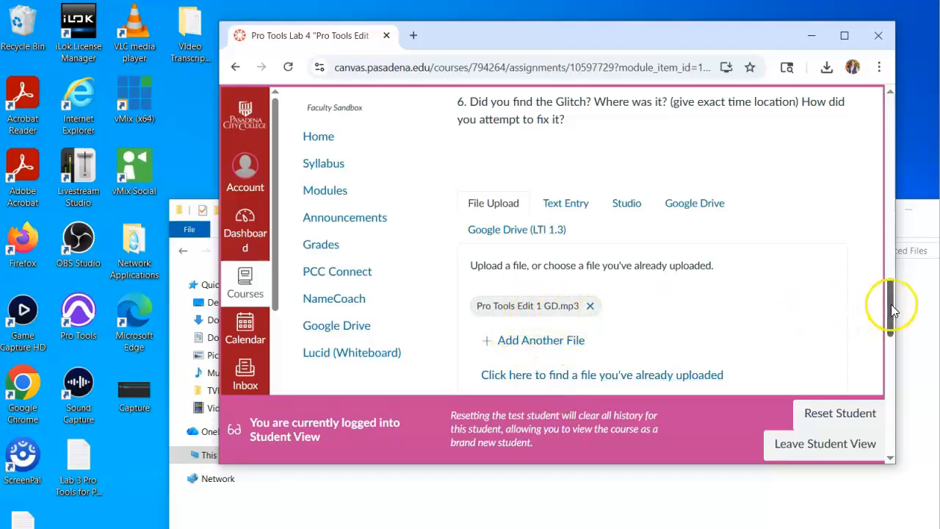
# Step: Enlarge the submission's comments box and enter the sample answer "1. hasdjashd"
pyautogui.moveTo(891, 304); pyautogui.dragTo(889, 324)
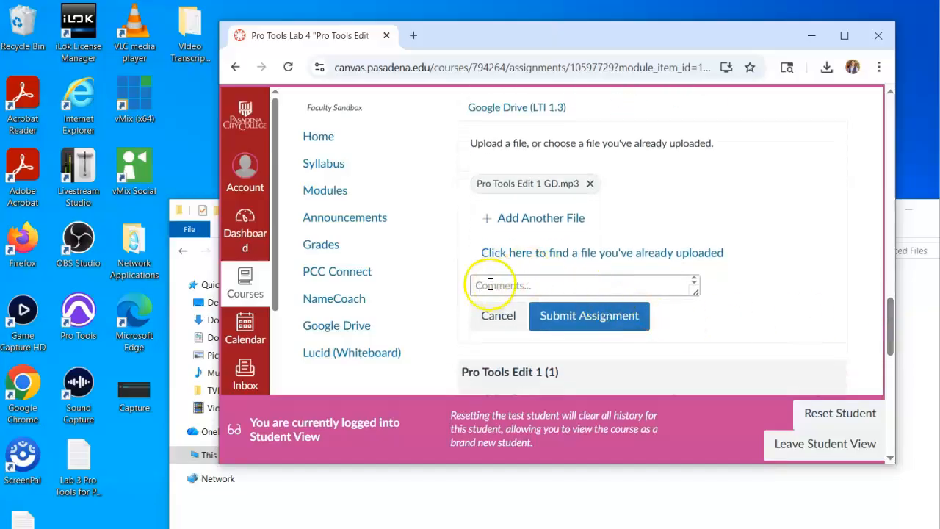
pyautogui.moveTo(697, 291); pyautogui.dragTo(706, 356)
pyautogui.click(551, 301)
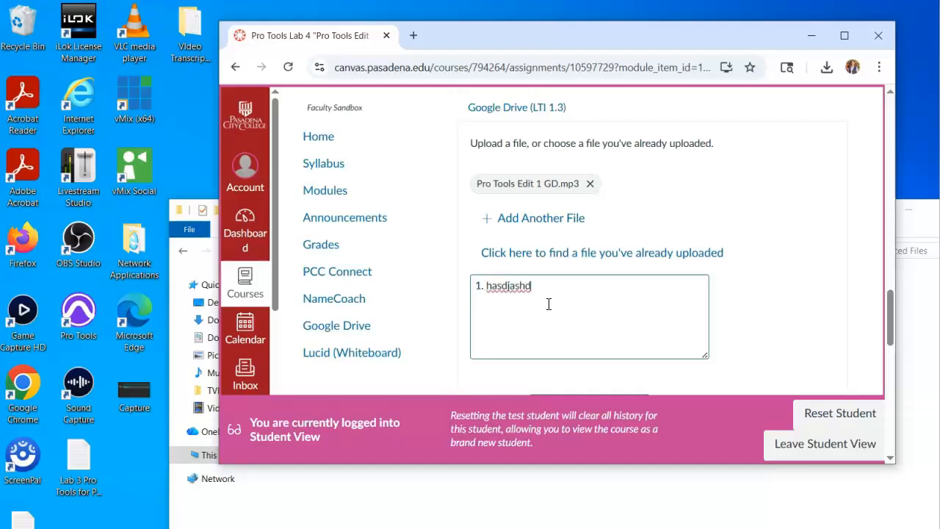
# Step: Copy the six assignment questions into the comments box and enter the sample answer "dfgdsgf" under question 2
pyautogui.moveTo(889, 299); pyautogui.dragTo(877, 249)
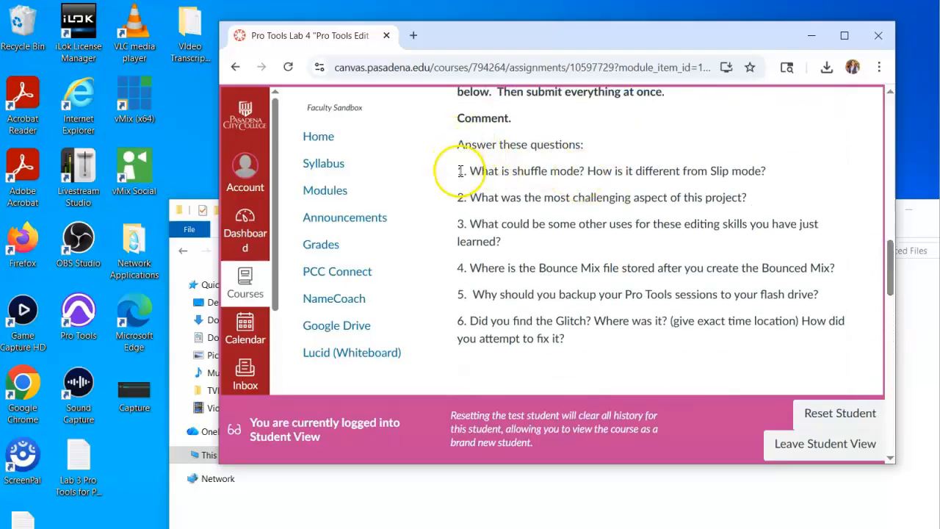
pyautogui.moveTo(457, 173); pyautogui.dragTo(572, 315)
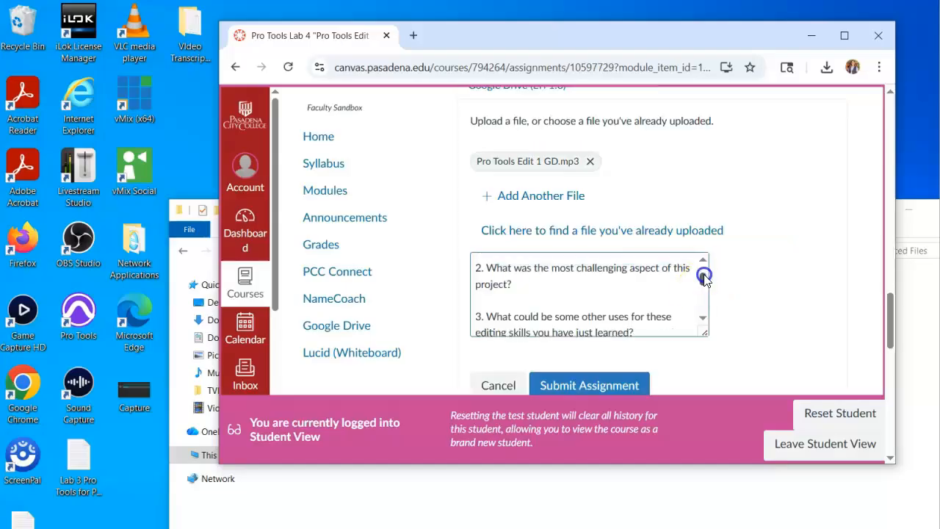
pyautogui.moveTo(705, 276); pyautogui.dragTo(704, 279)
pyautogui.click(518, 292)
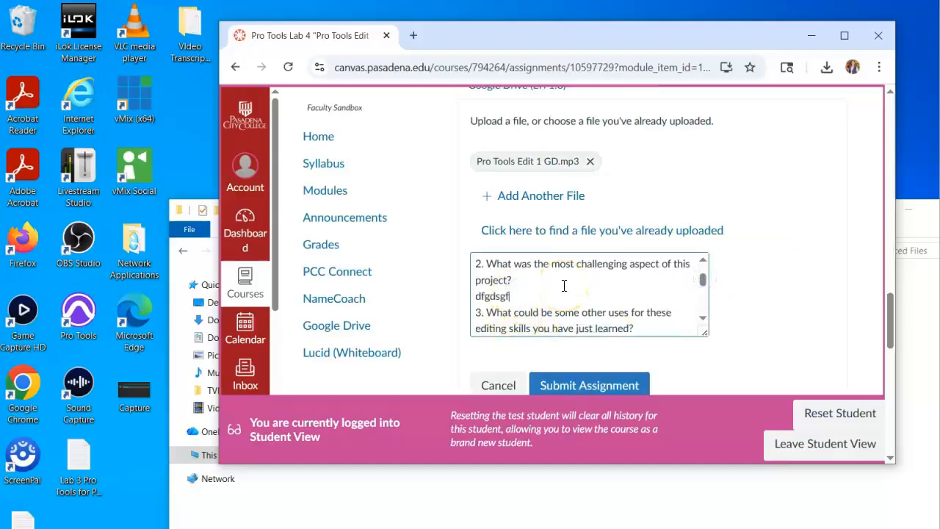
# Step: Check the comment through question 6 and submit the assignment with the attached MP3
pyautogui.click(704, 281)
pyautogui.moveTo(704, 281); pyautogui.dragTo(707, 306)
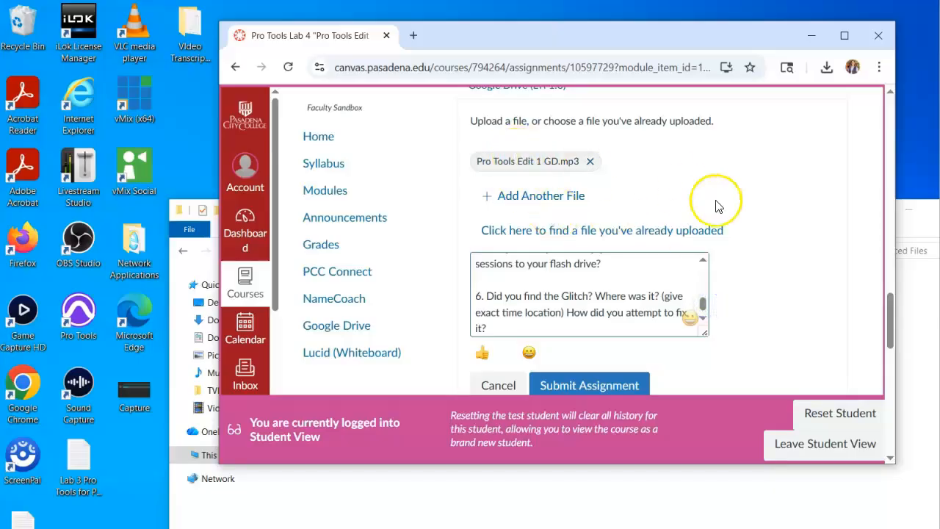
pyautogui.moveTo(894, 299); pyautogui.dragTo(892, 317)
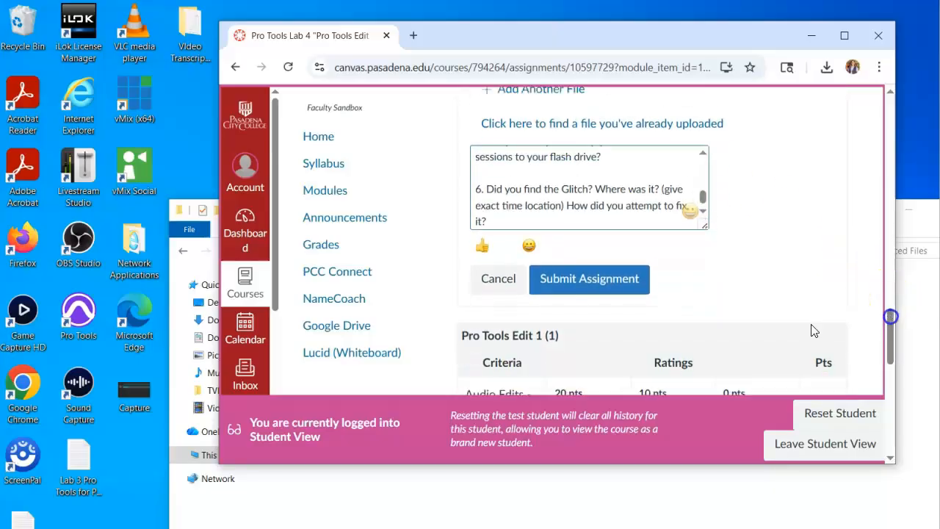
pyautogui.click(594, 285)
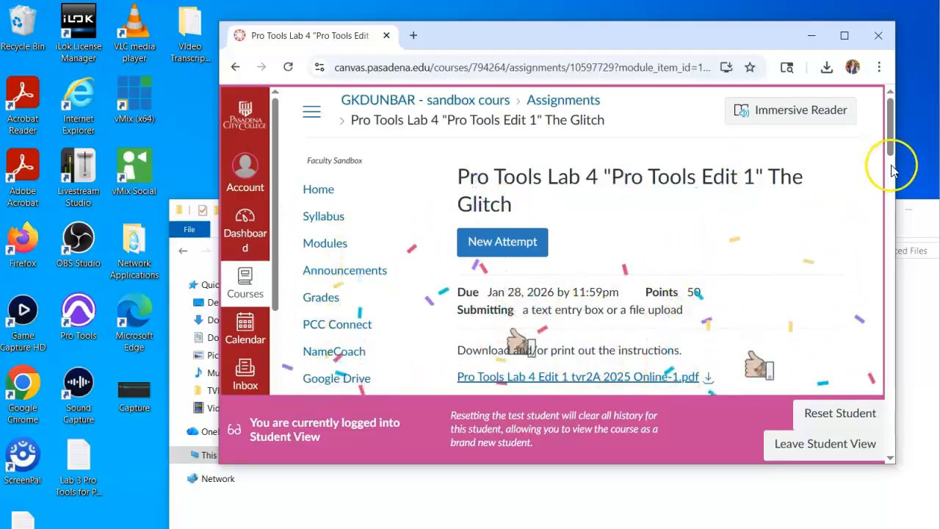
pyautogui.moveTo(891, 143); pyautogui.dragTo(896, 197)
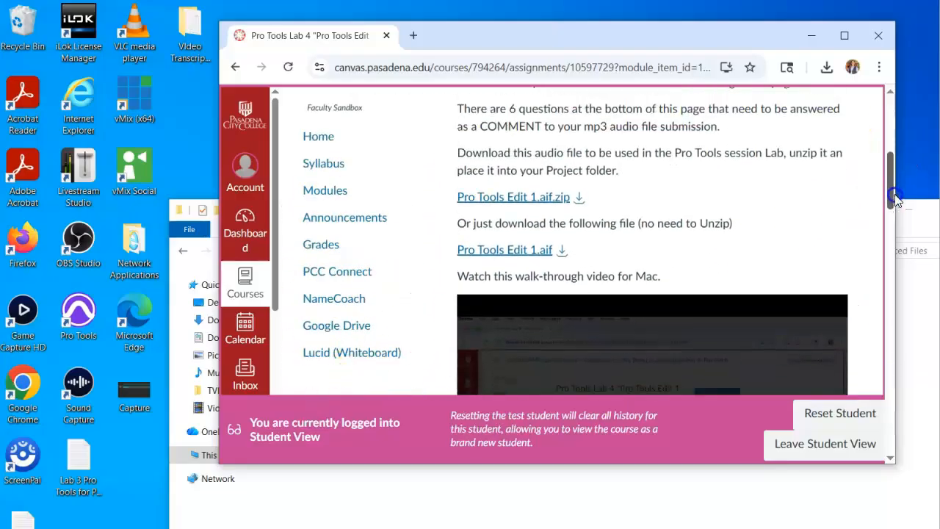